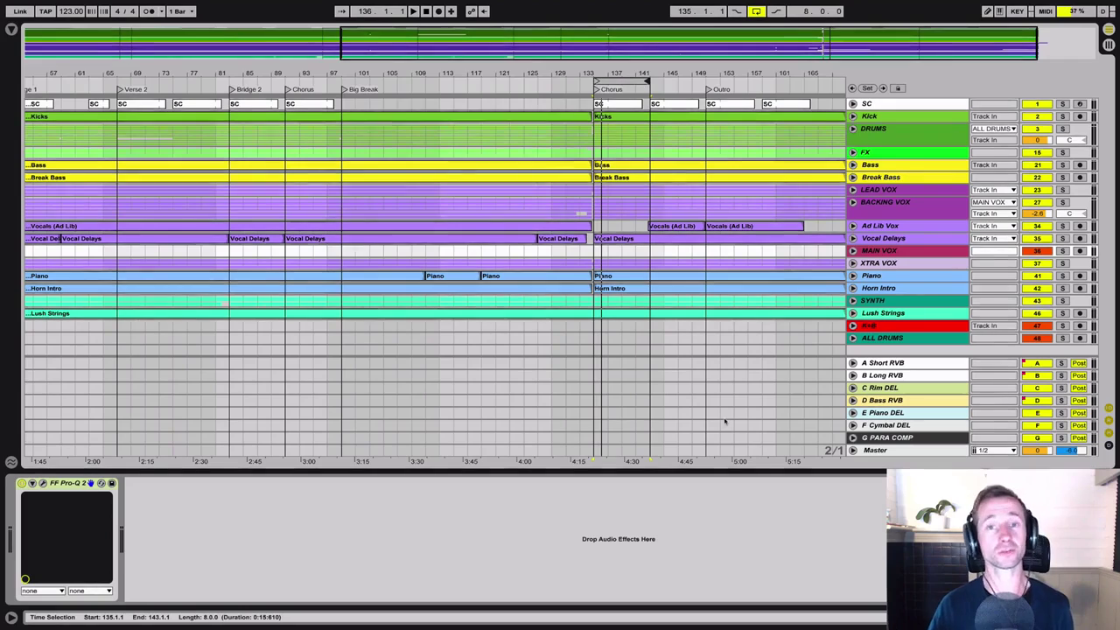
Play the final Chorus from bar 135 to hear how it sounds
left_click(594, 139)
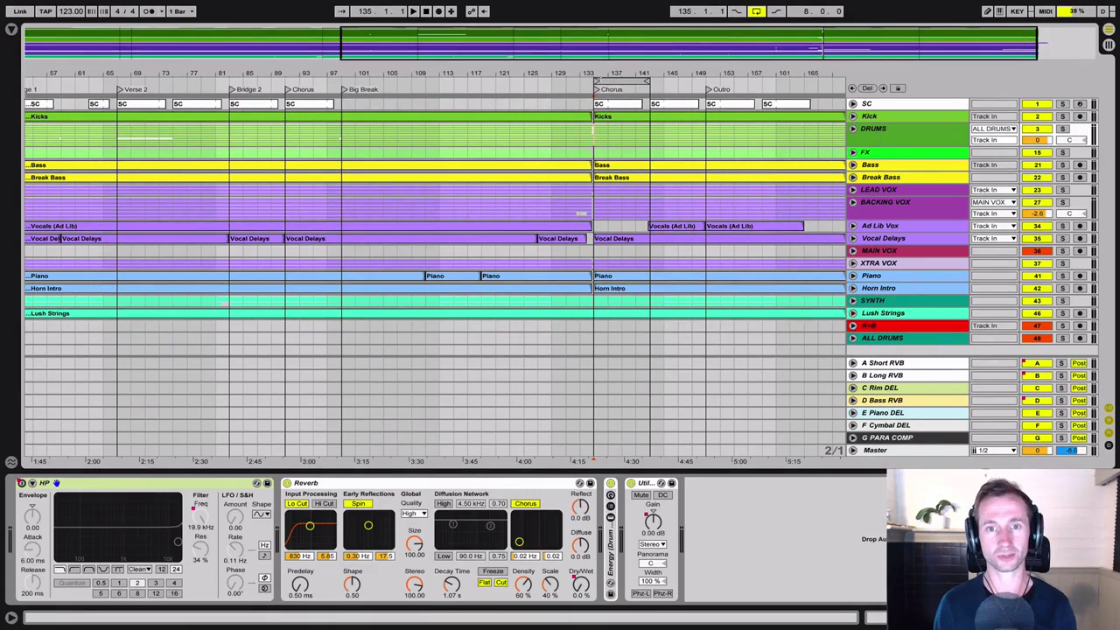
key("space")
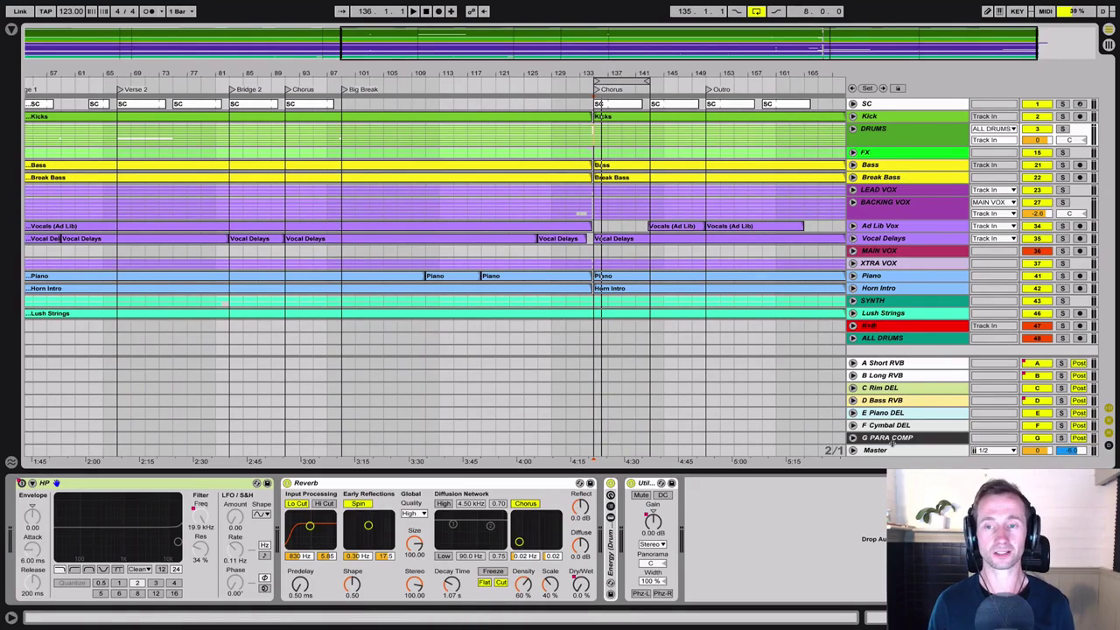
left_click_drag(647, 73, 545, 72)
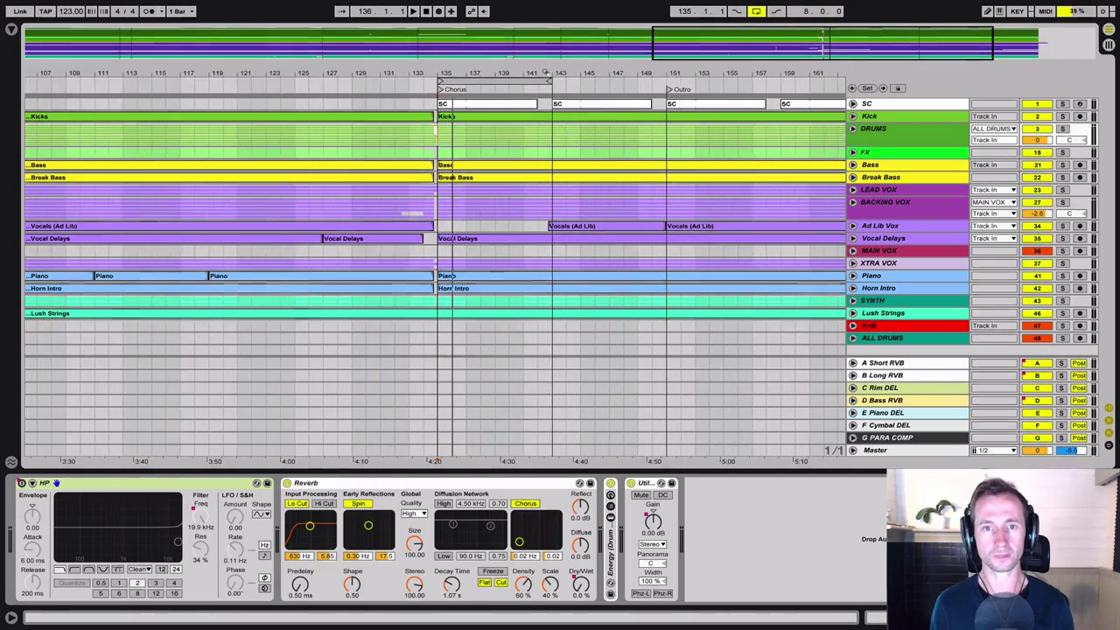
left_click(438, 337)
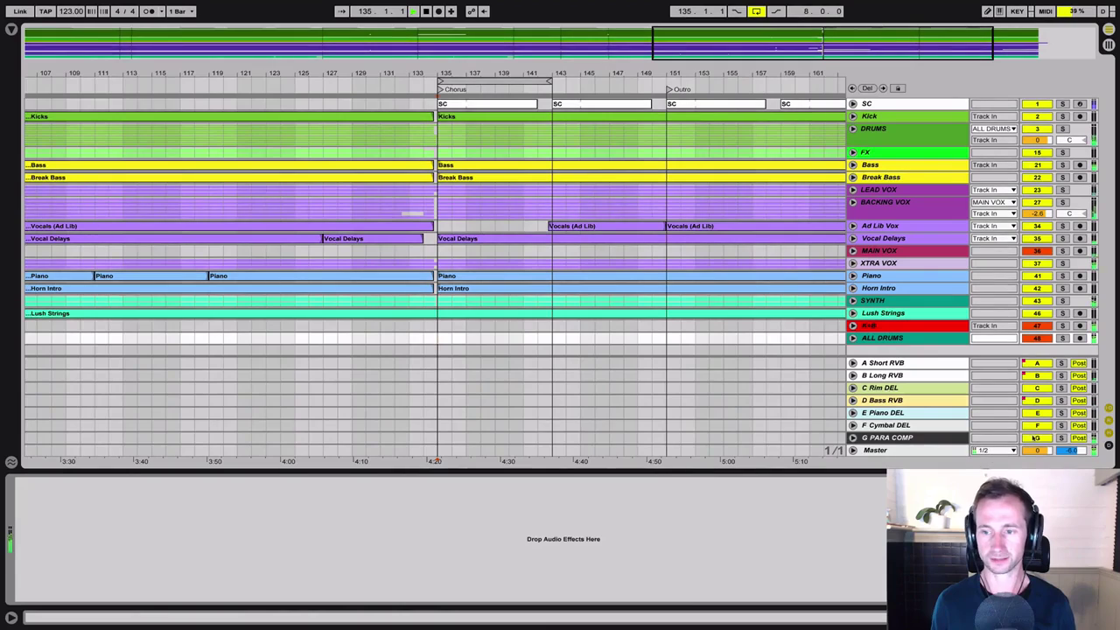
key("space")
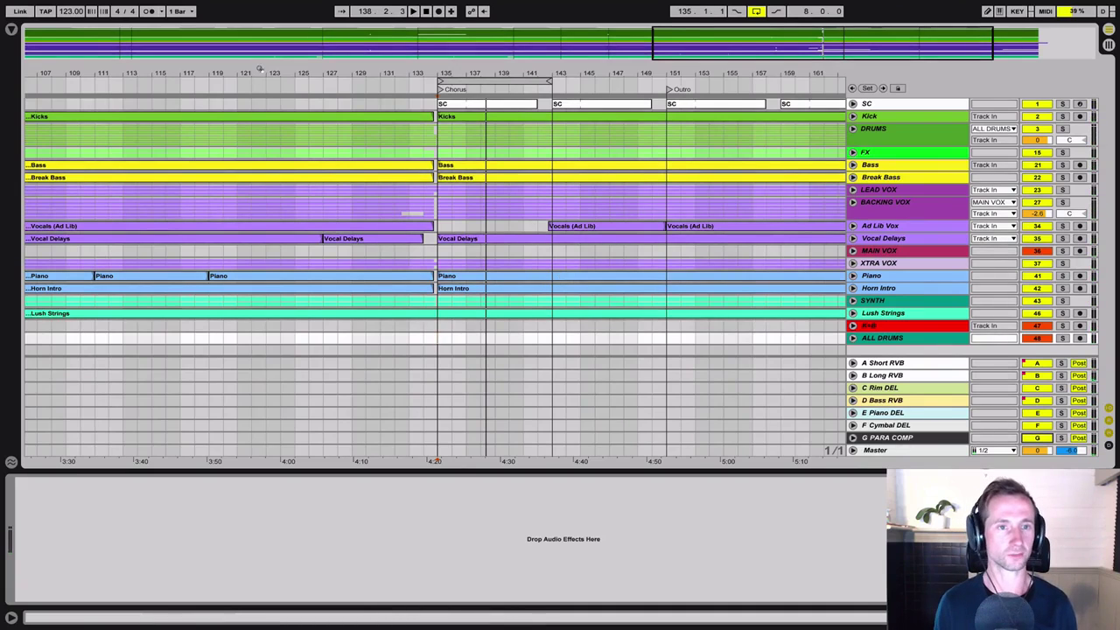
Automate the G PARA COMP return's Speaker On in a new lane, off from bar 99 at Big Break until bar 135 at the Chorus
left_click_drag(259, 69, 362, 60)
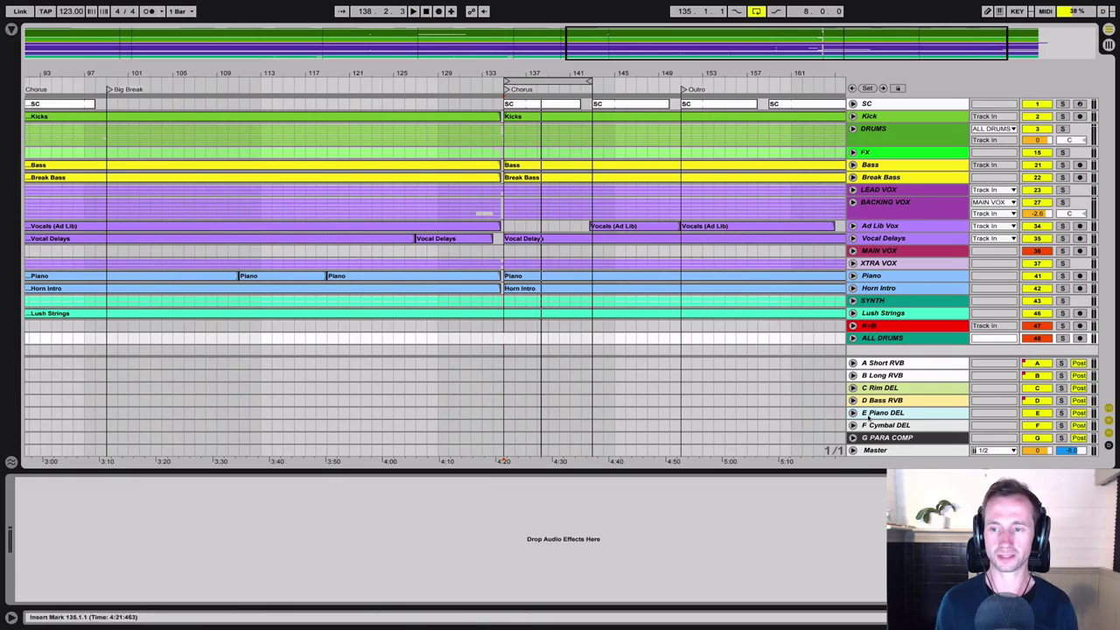
right_click(1029, 441)
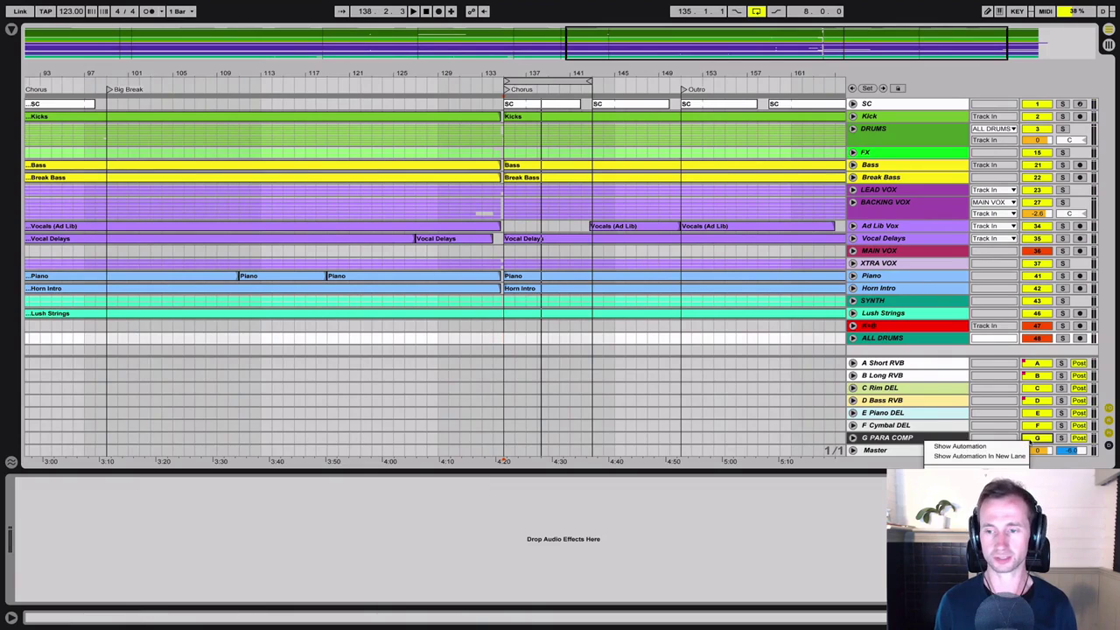
left_click(1008, 456)
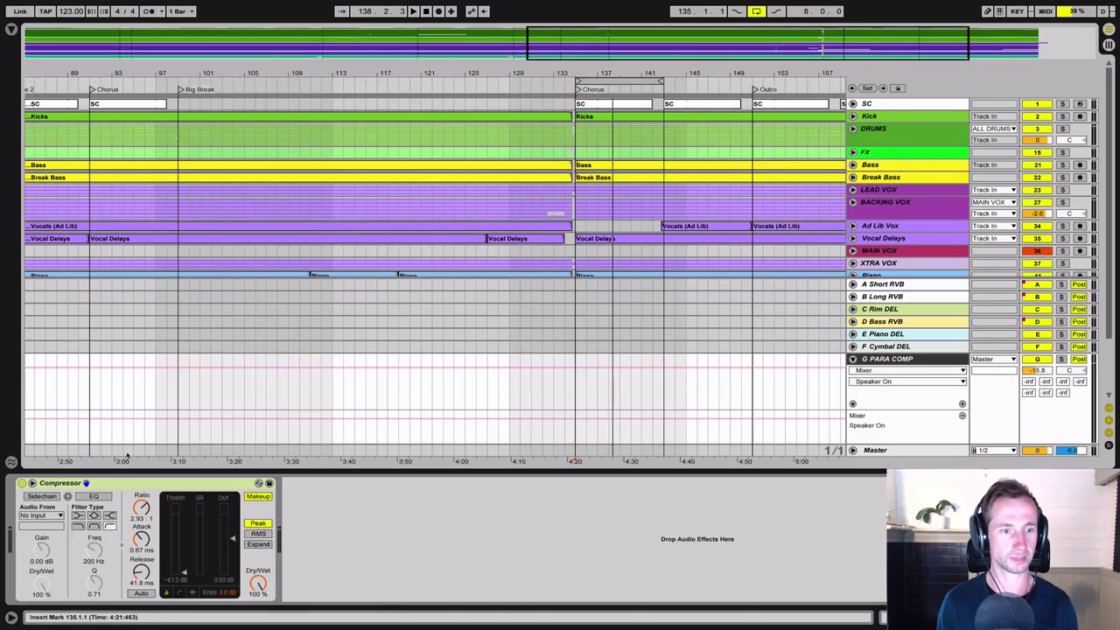
left_click(177, 370)
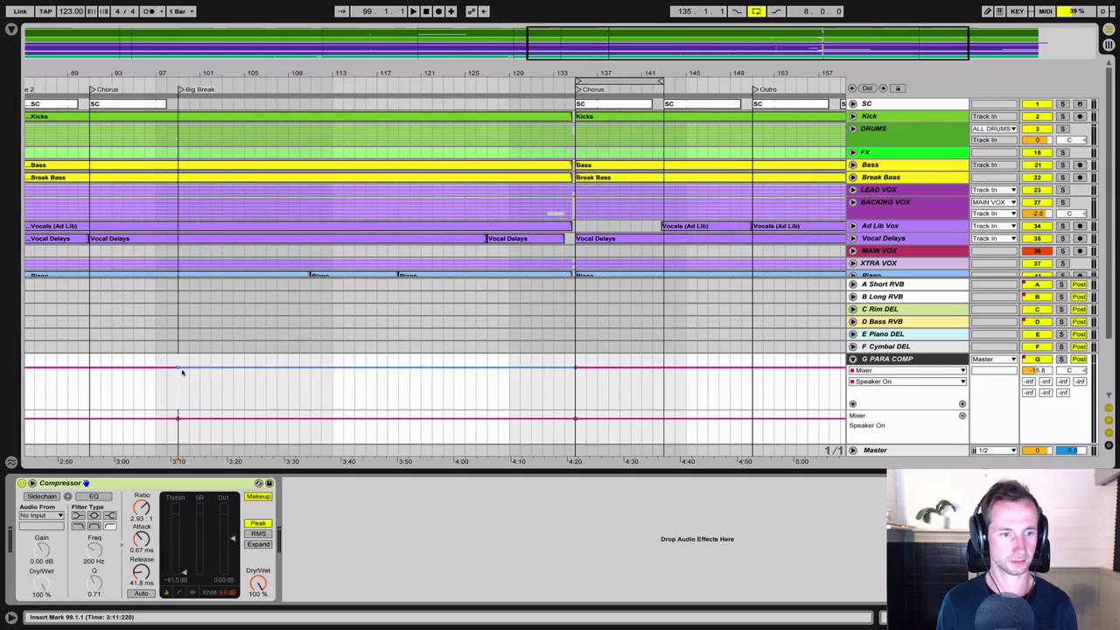
left_click_drag(181, 370, 181, 395)
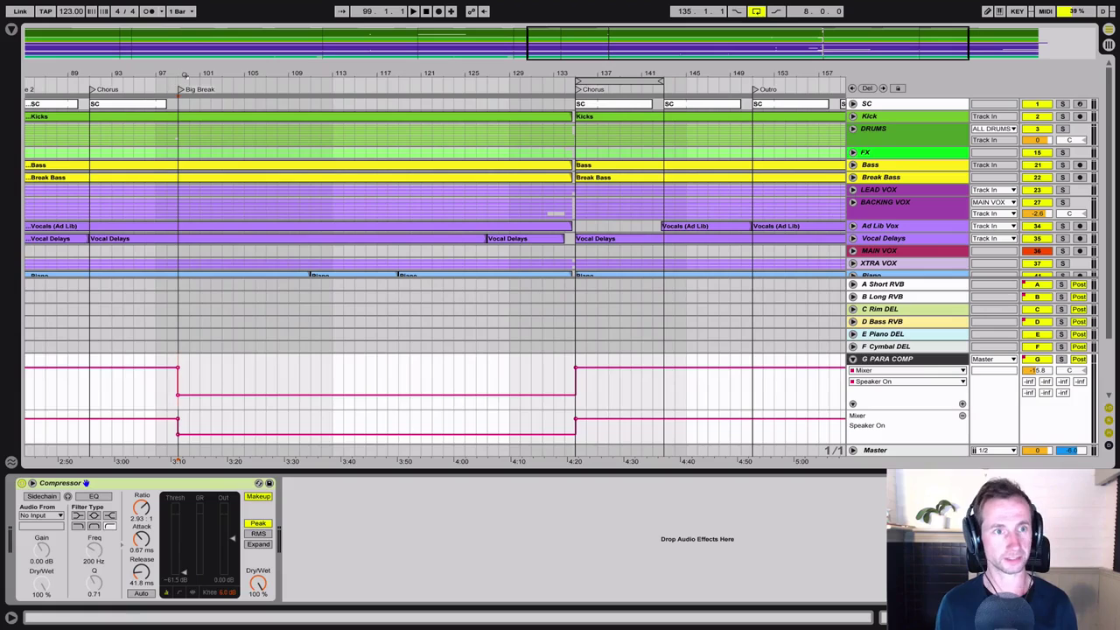
Play the Big Break and the transition into the final Chorus to check the G PARA COMP automation
left_click_drag(184, 75, 191, 75)
key("space")
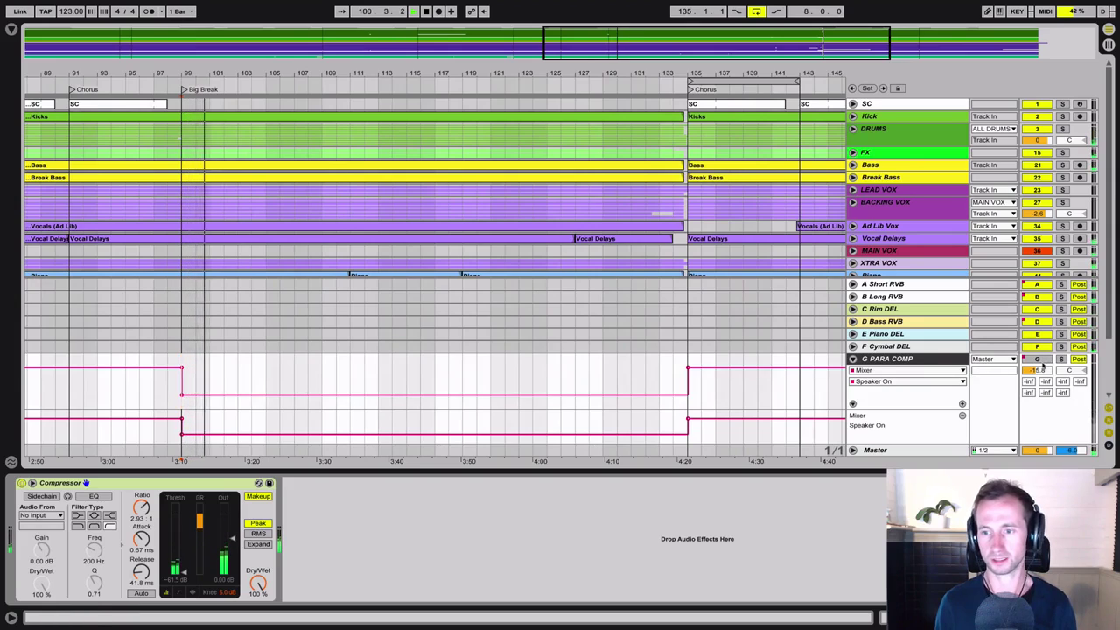
left_click(600, 86)
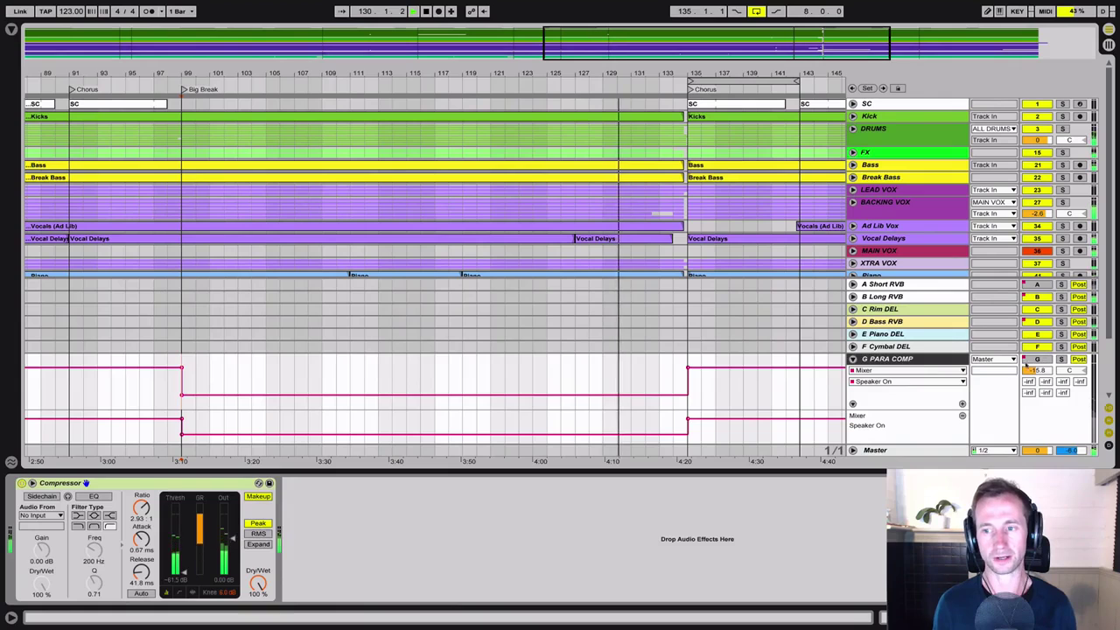
left_click_drag(688, 74, 653, 370)
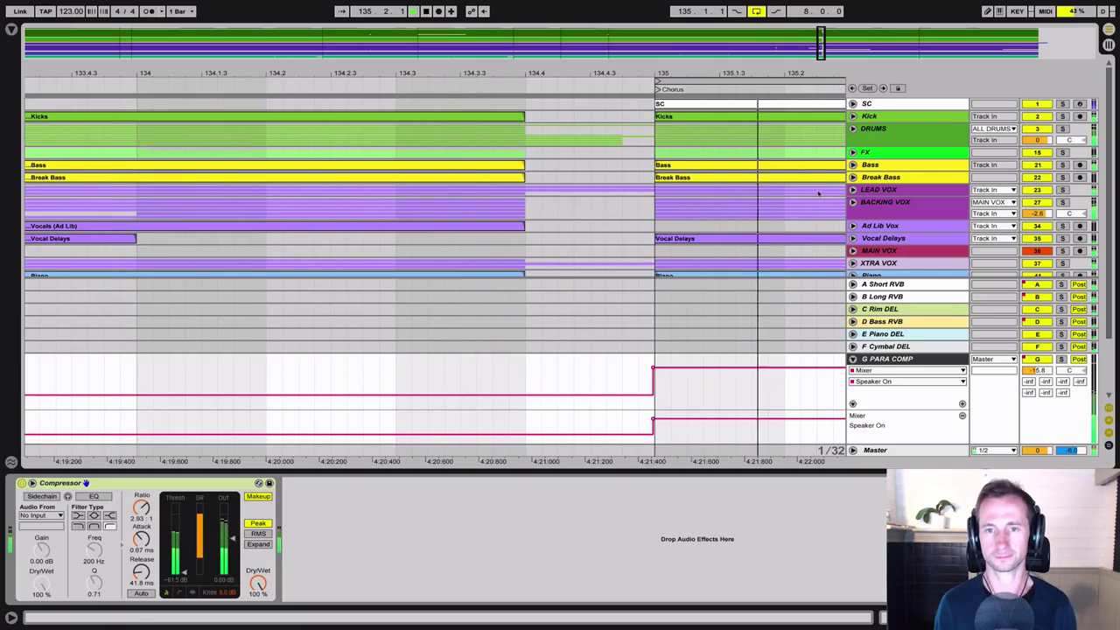
left_click_drag(752, 73, 751, 39)
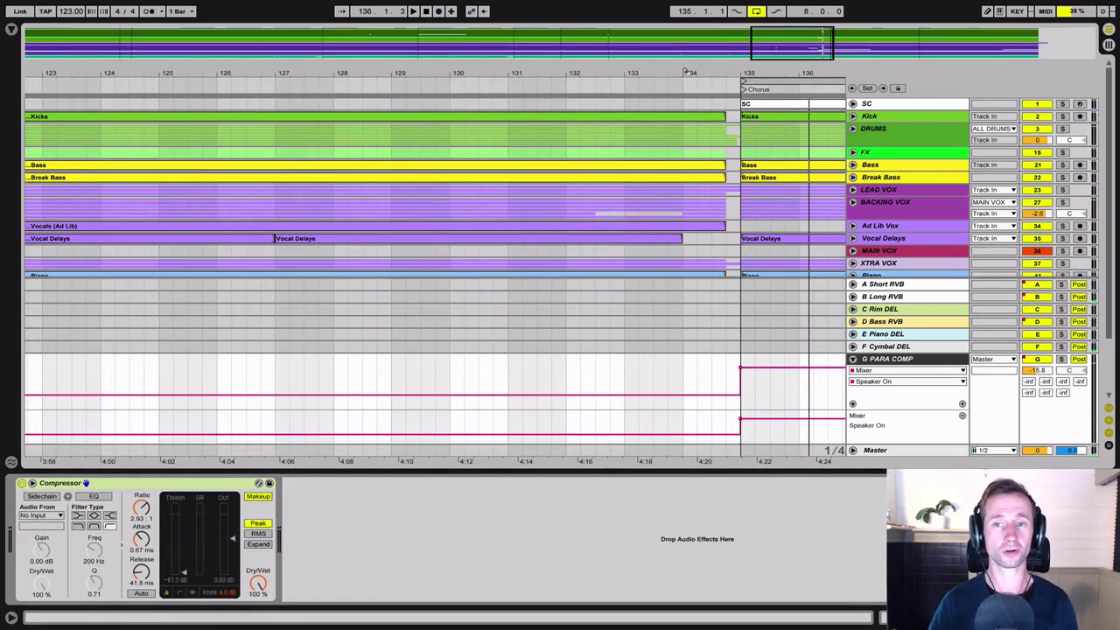
left_click_drag(687, 72, 642, 56)
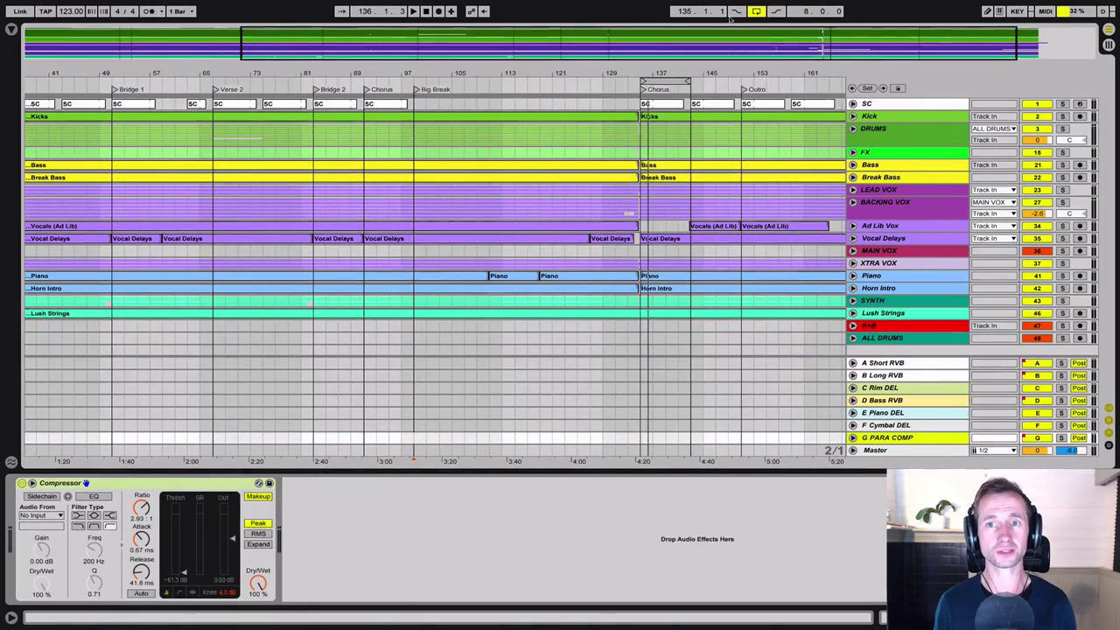
Turn off the arrangement loop and play the full mix from just before the Big Break
left_click(756, 11)
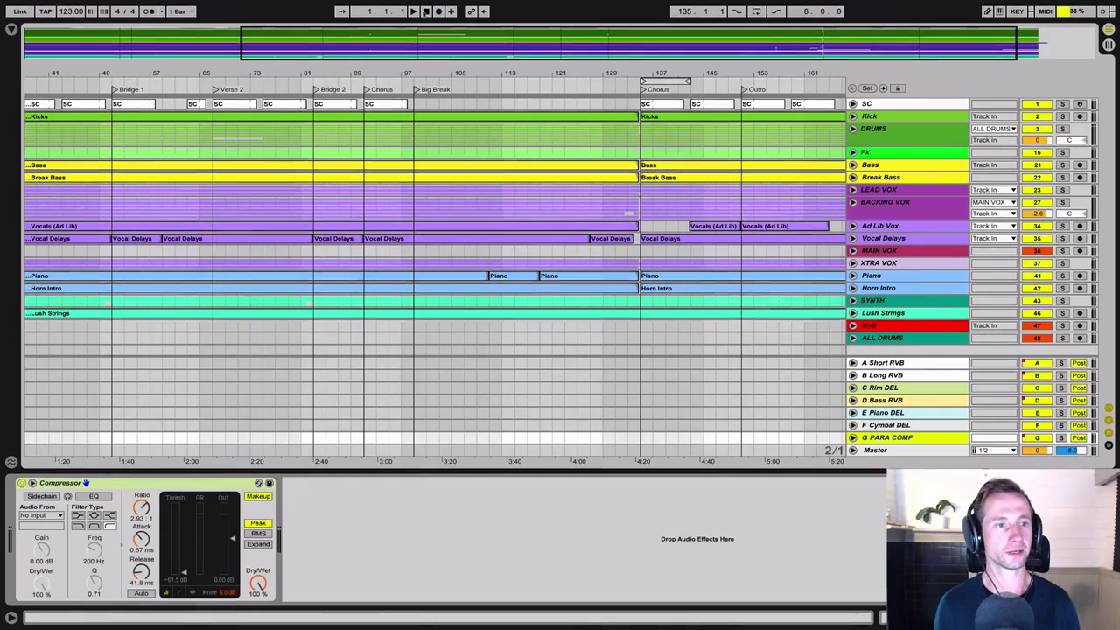
left_click(425, 10)
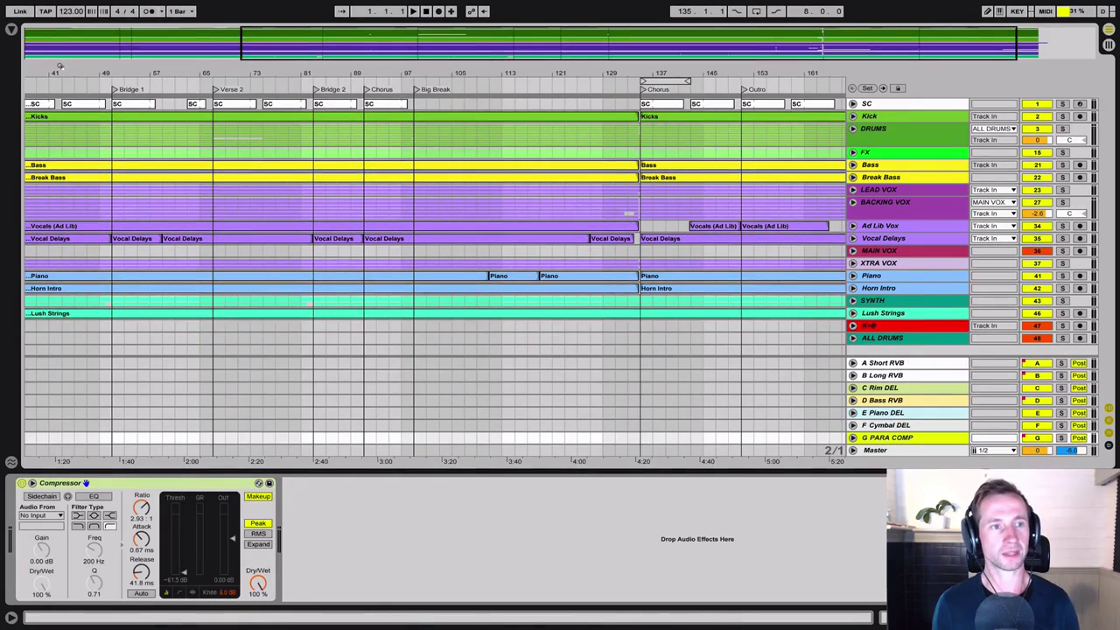
left_click_drag(60, 66, 219, 65)
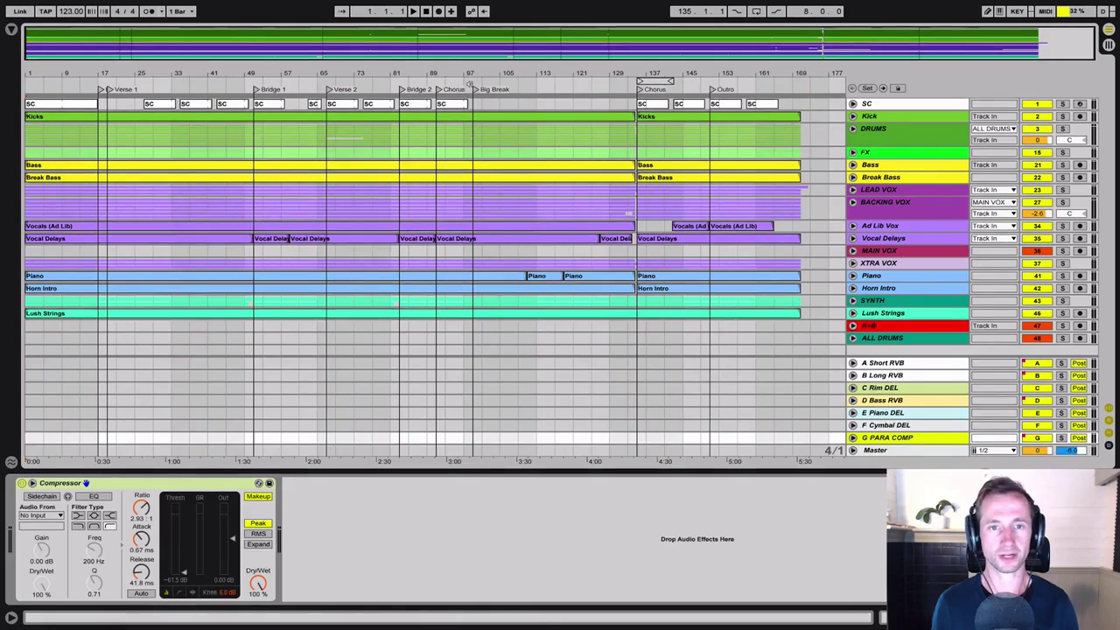
left_click(464, 85)
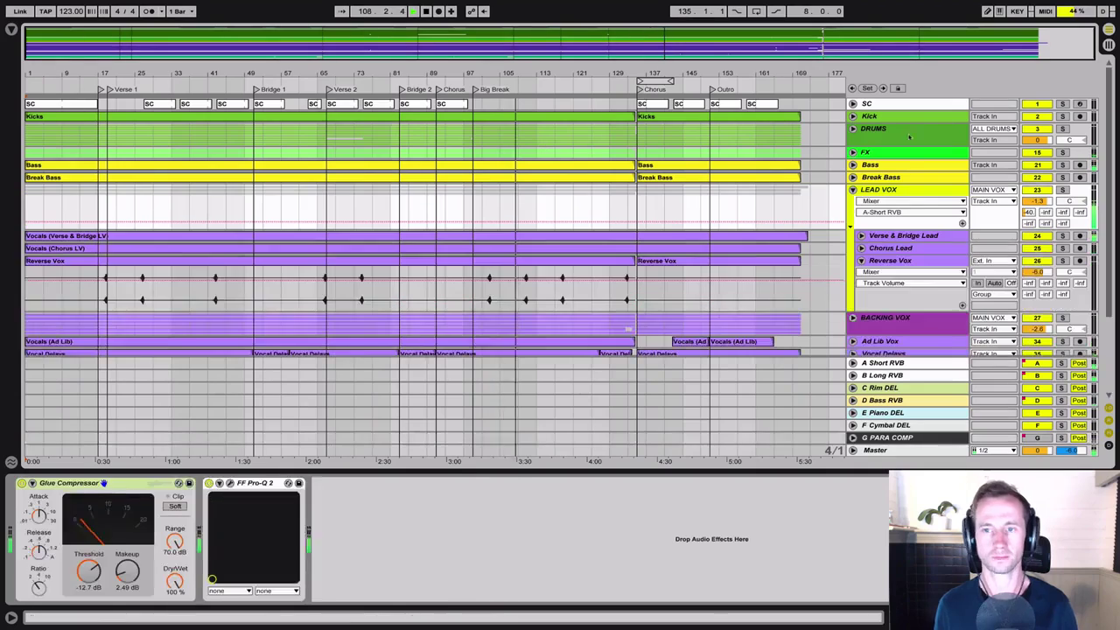
left_click(852, 189)
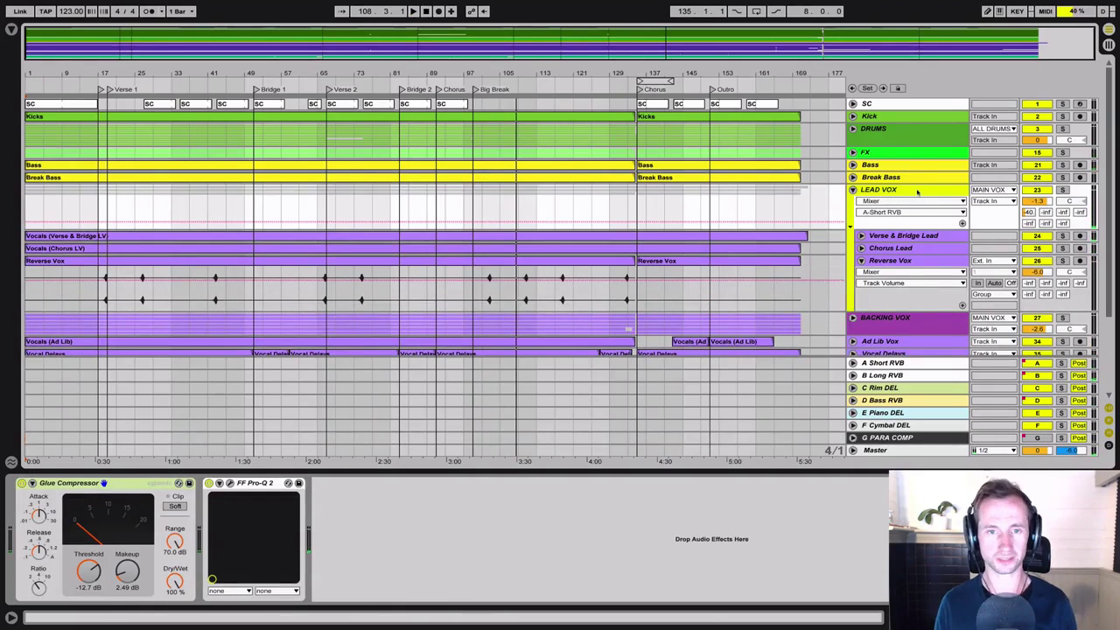
Solo the Bass track, compare its sound in the Big Break and the final Chorus, and unsolo it
left_click(1064, 166)
left_click(488, 86)
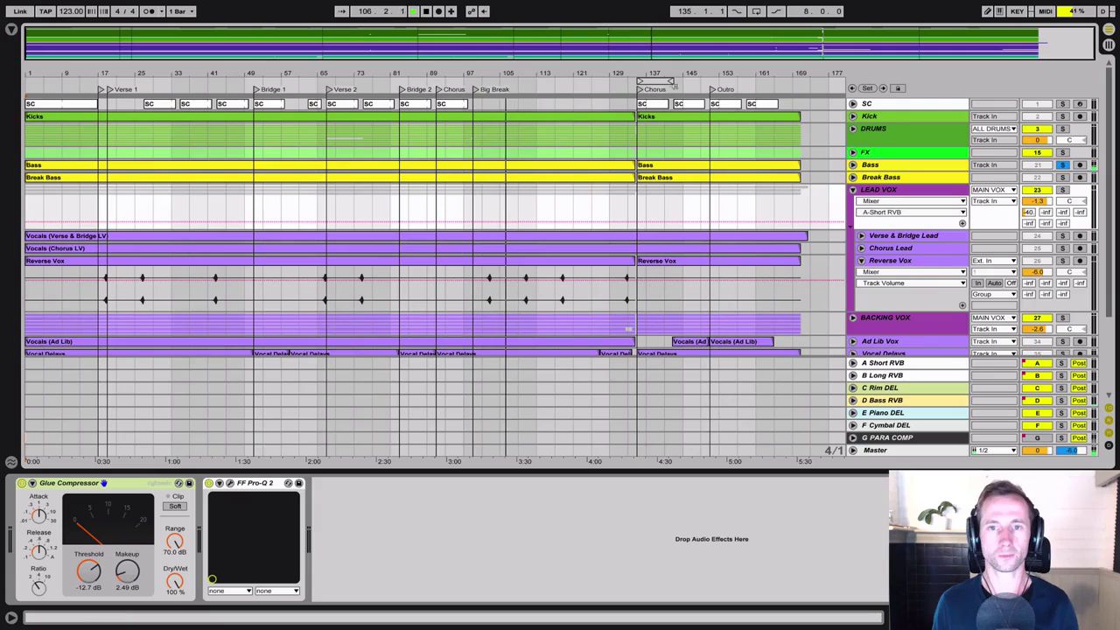
left_click(649, 89)
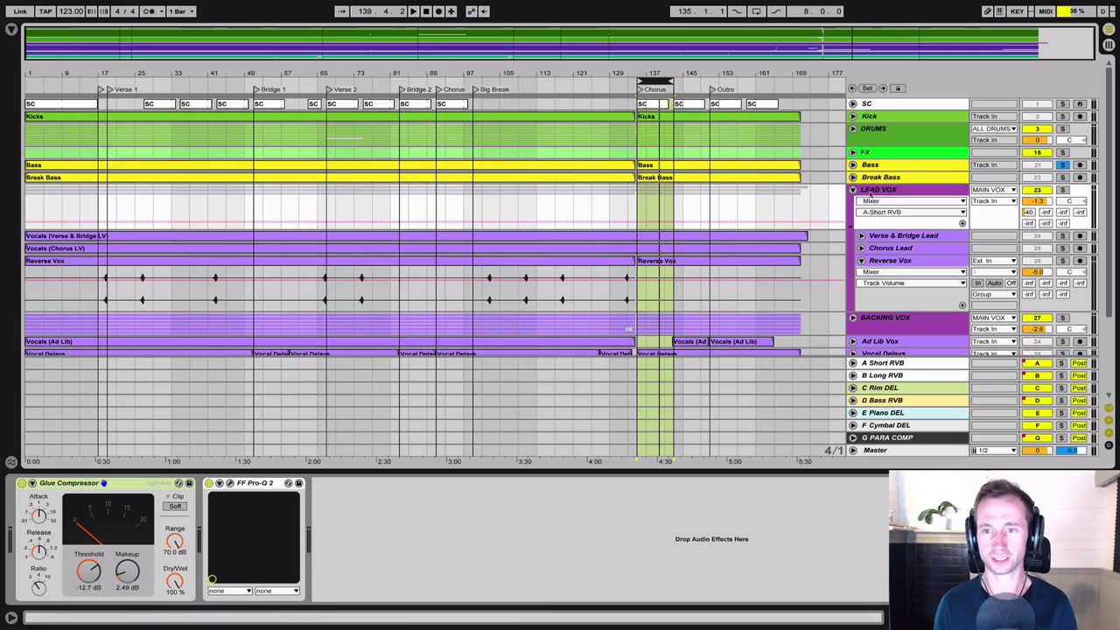
left_click(1062, 165)
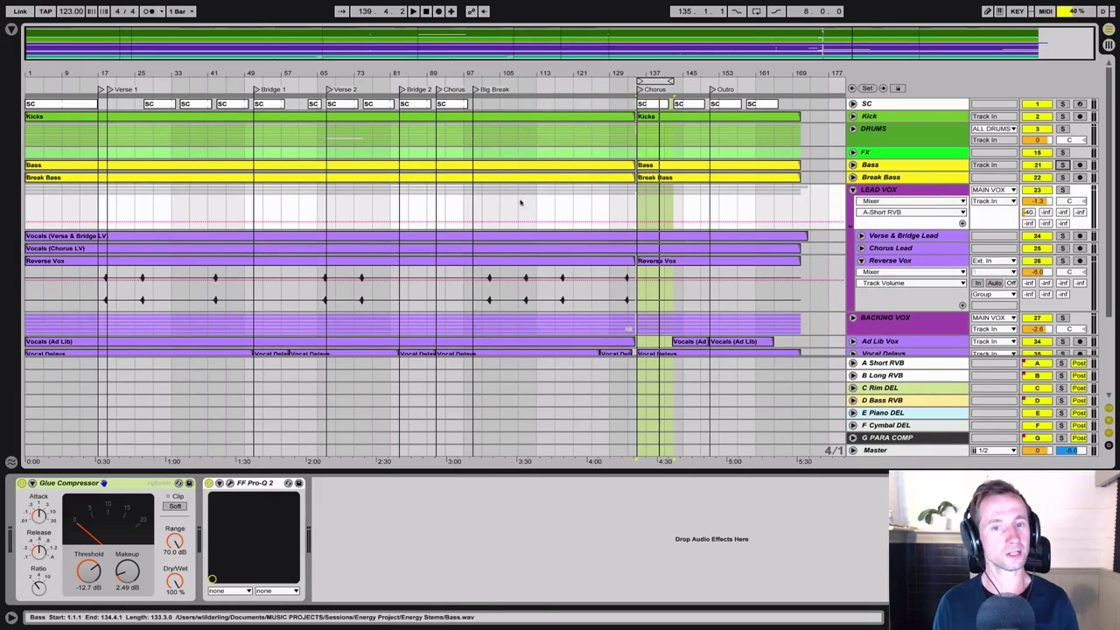
Add a Utility audio effect after FF Pro-Q 2 on the LEAD VOX group and fold the group
left_click(908, 196)
left_click(11, 31)
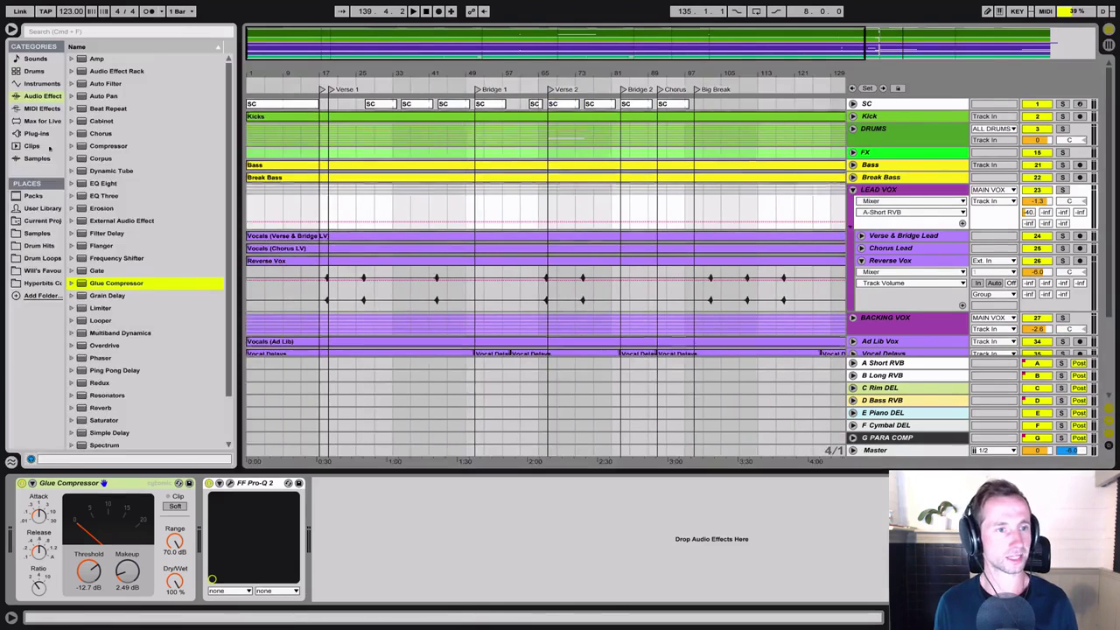
scroll(133, 263, "down", 4)
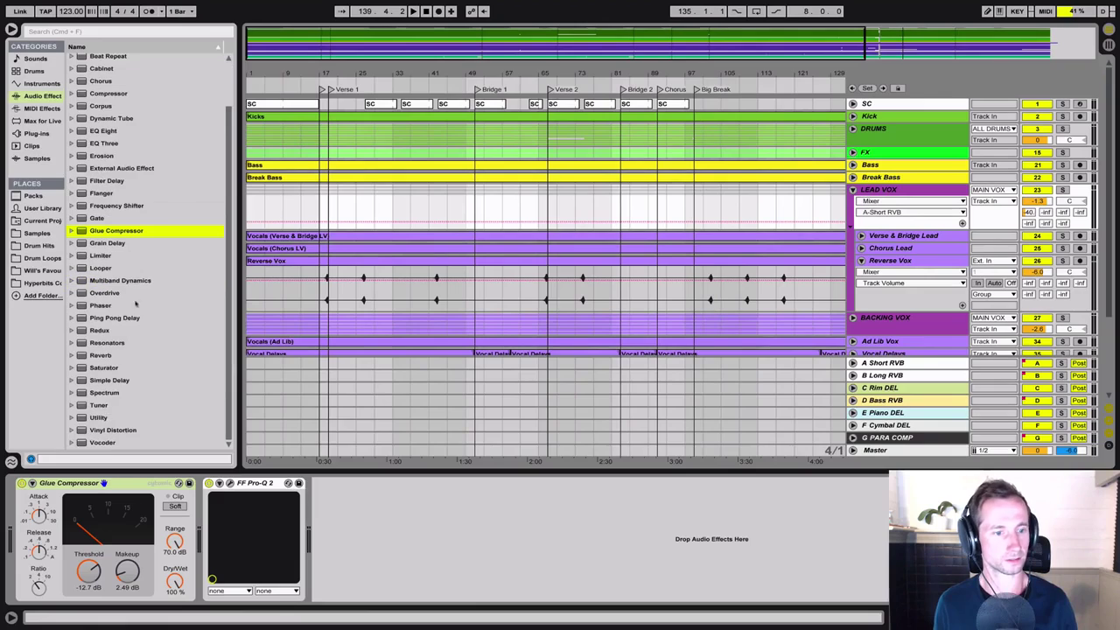
left_click(99, 418)
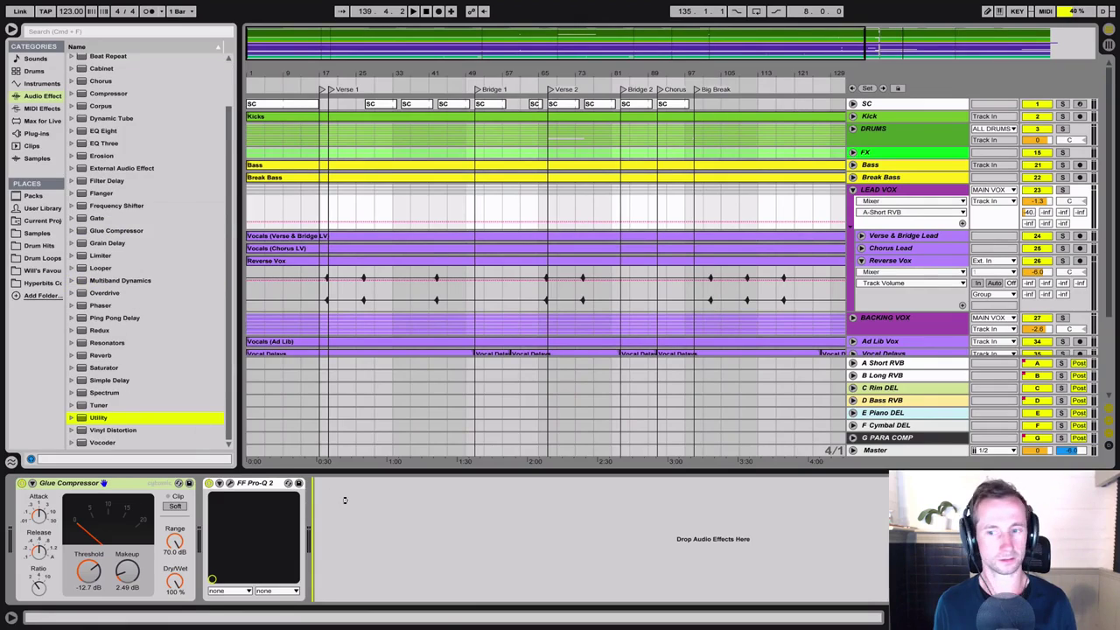
key("Return")
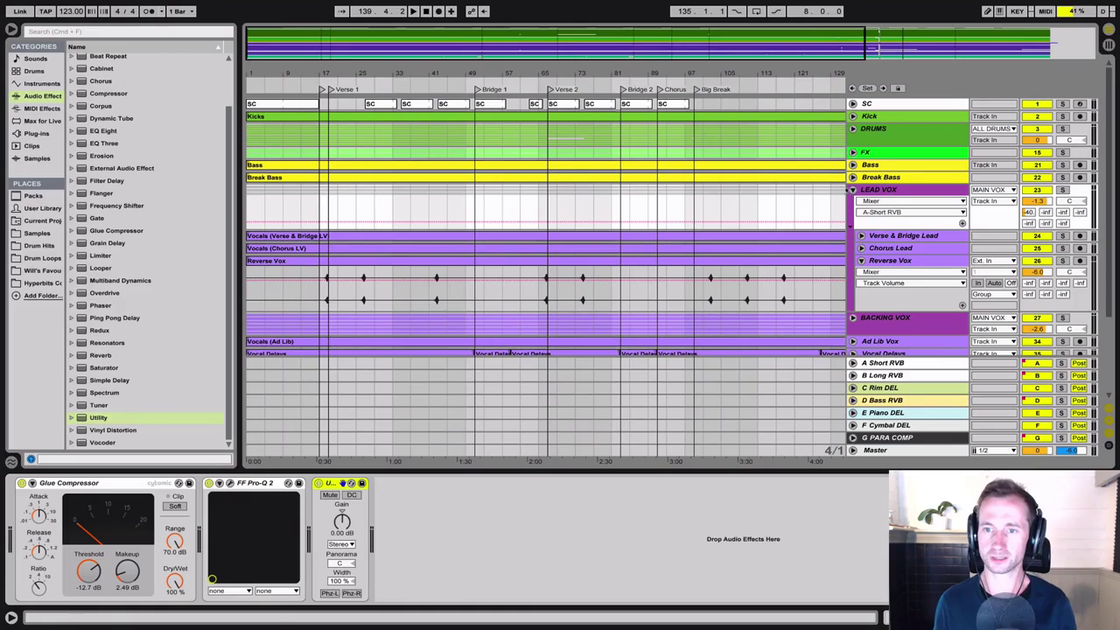
left_click(853, 190)
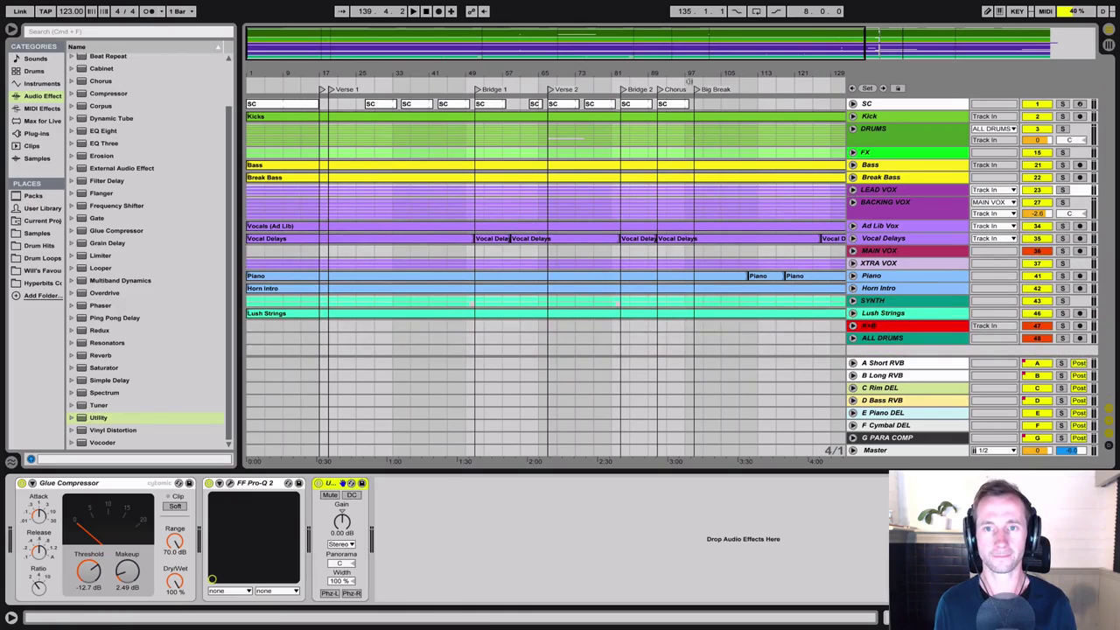
Automate the LEAD VOX Utility gain to rise to 4.86 dB early in the Big Break and return to 0 dB at the final Chorus
left_click_drag(690, 81, 473, 74)
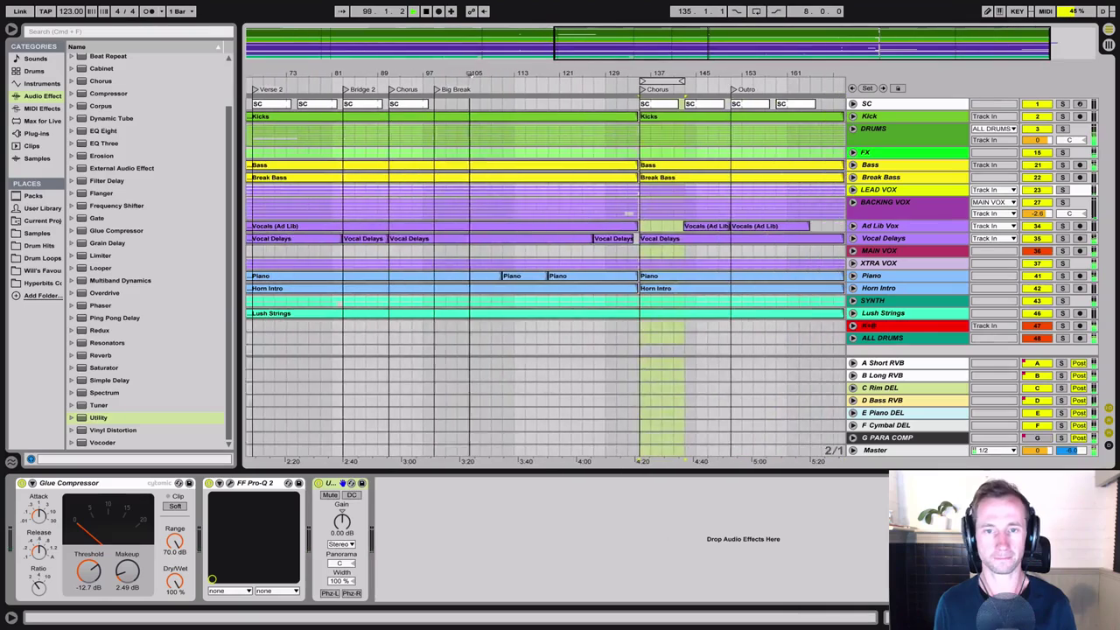
right_click(342, 522)
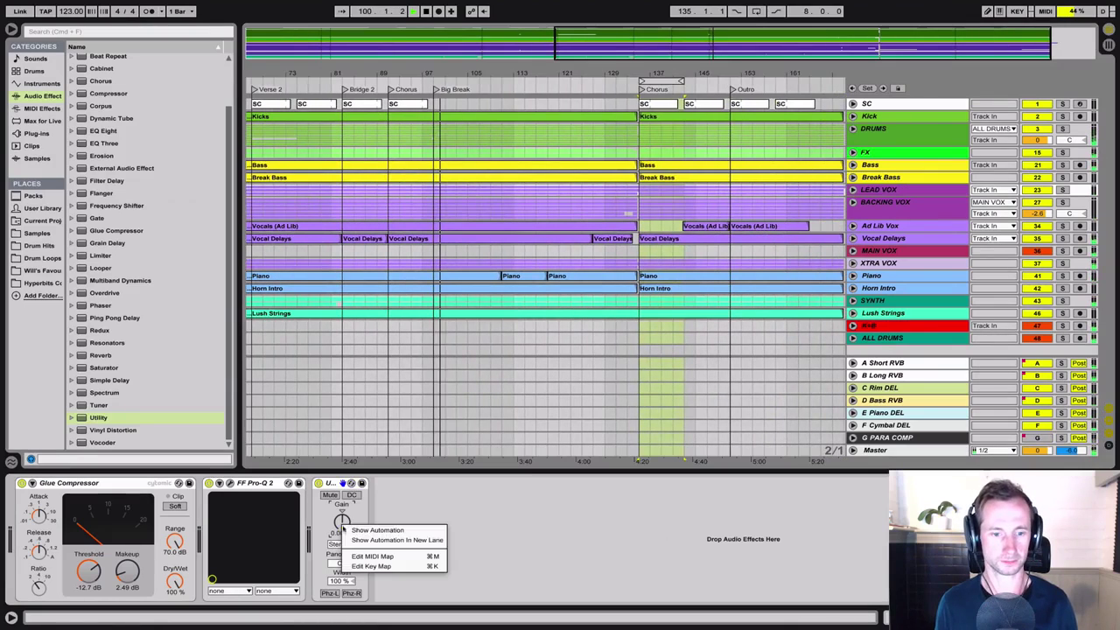
left_click(377, 530)
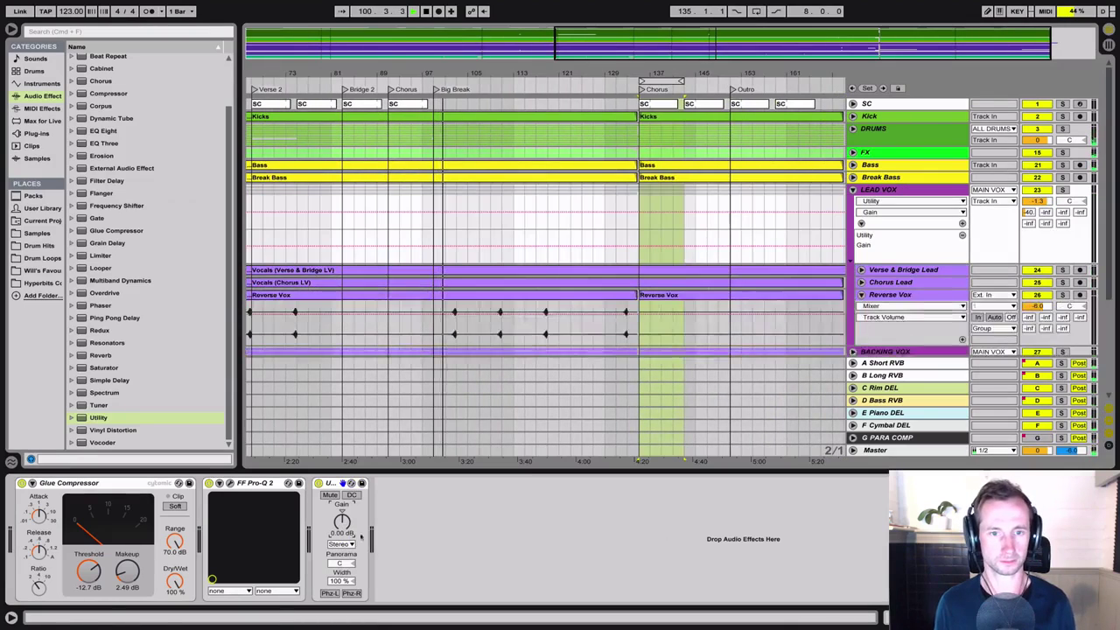
left_click(445, 249)
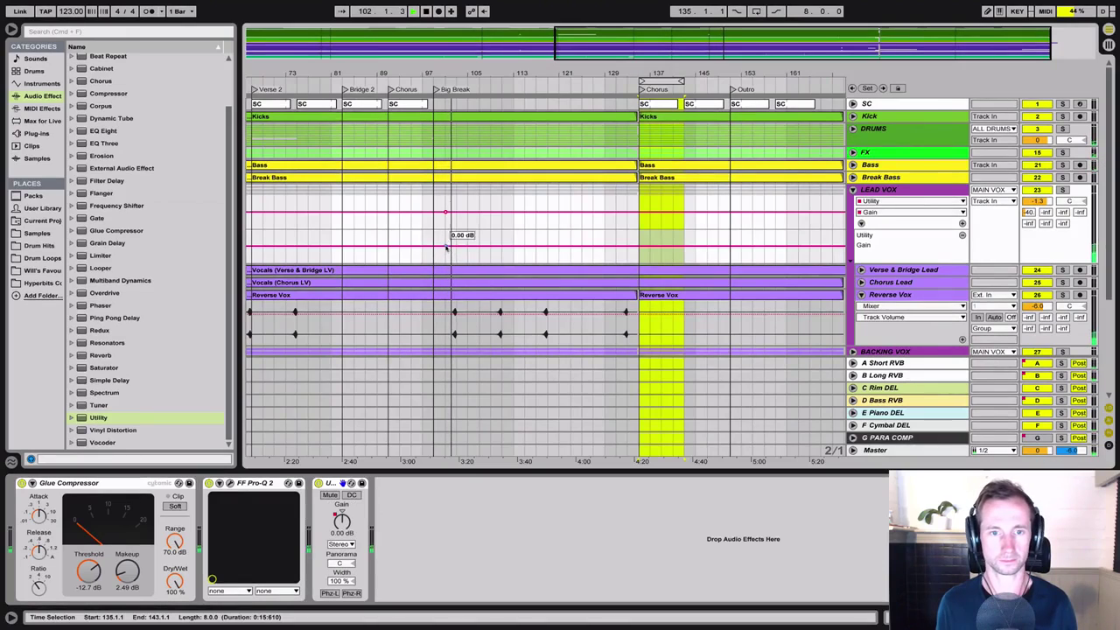
left_click(455, 248)
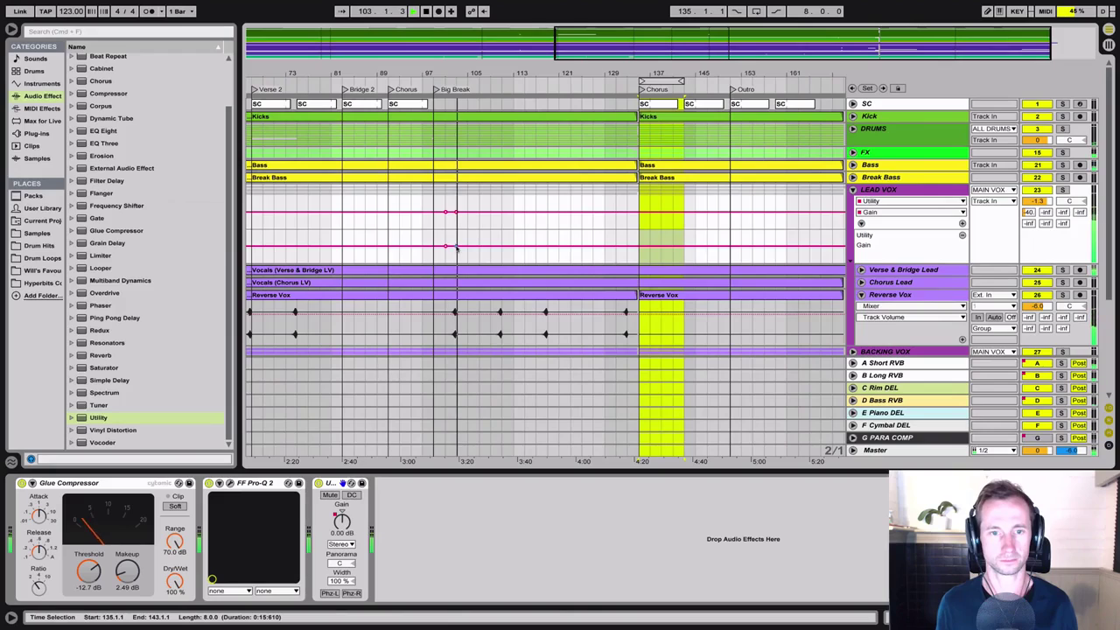
left_click_drag(456, 248, 456, 244)
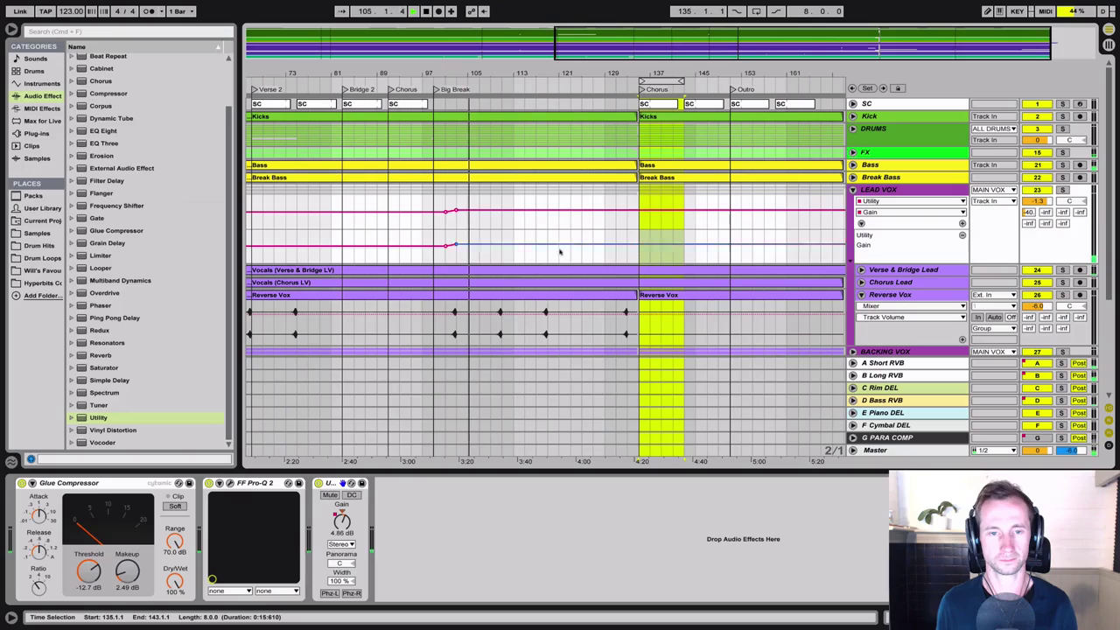
left_click(639, 245)
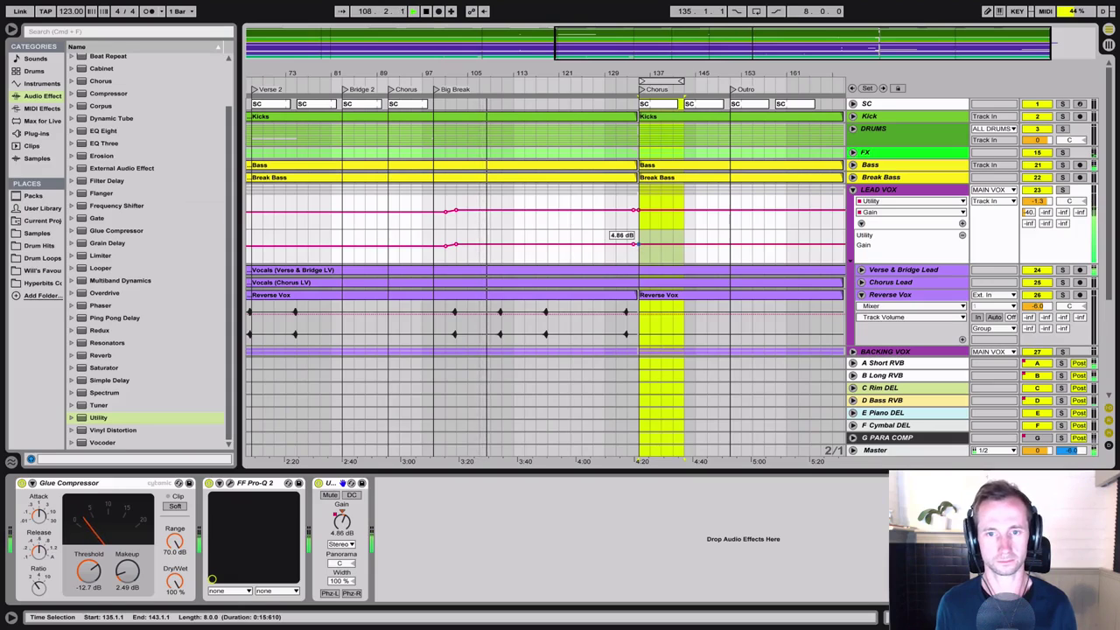
left_click_drag(638, 244, 639, 245)
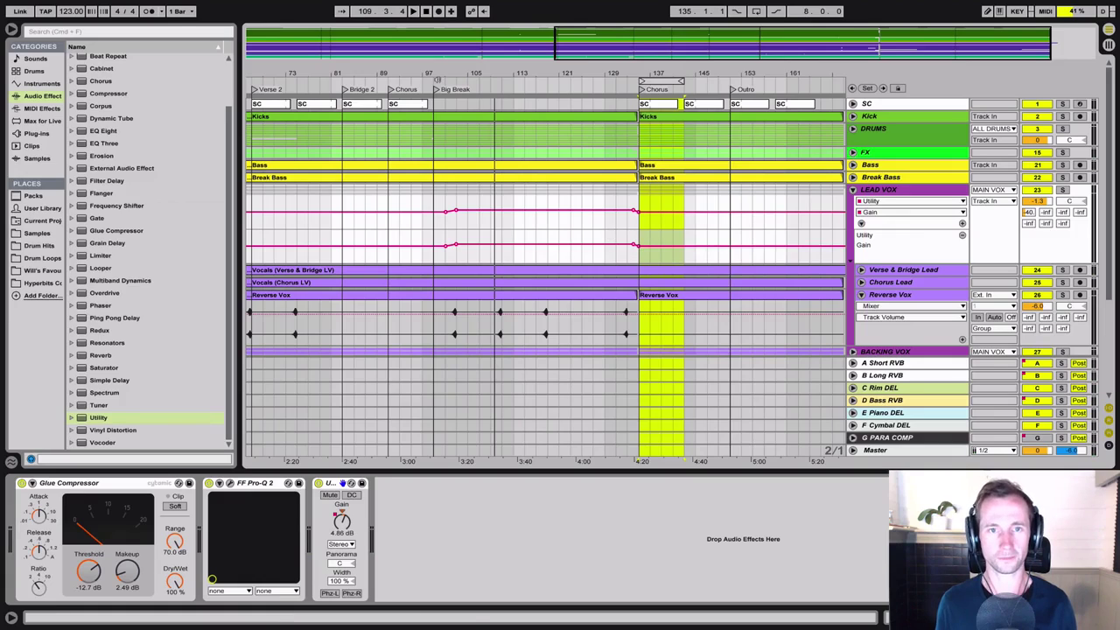
Play the Big Break to check the LEAD VOX gain automation, and show the device chain of the Verse & Bridge Lead track
left_click(922, 189)
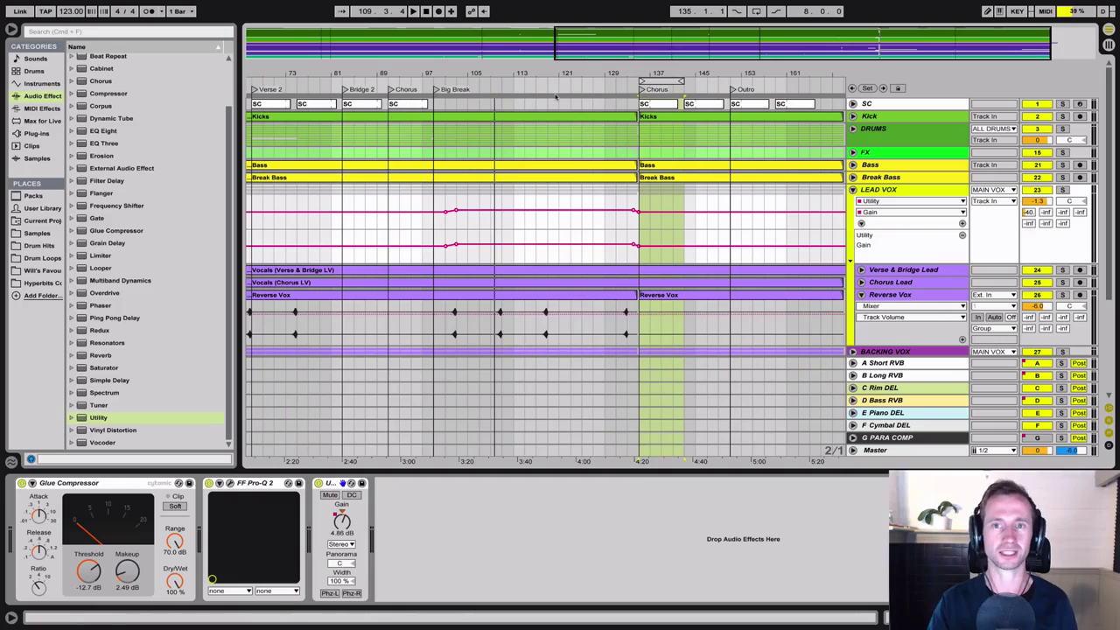
key("space")
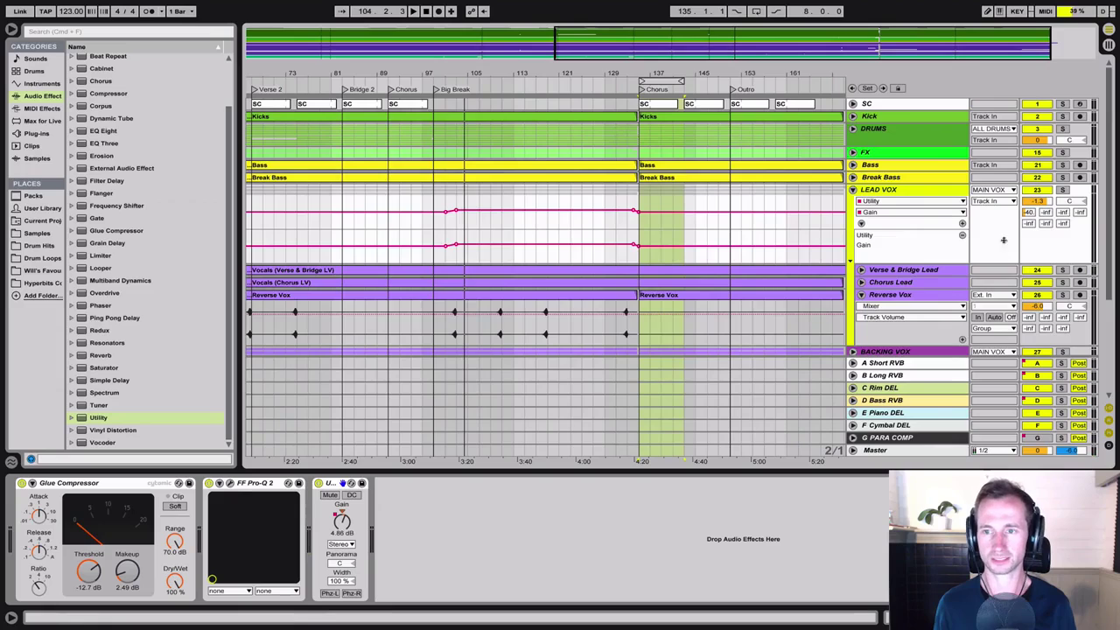
left_click(861, 271)
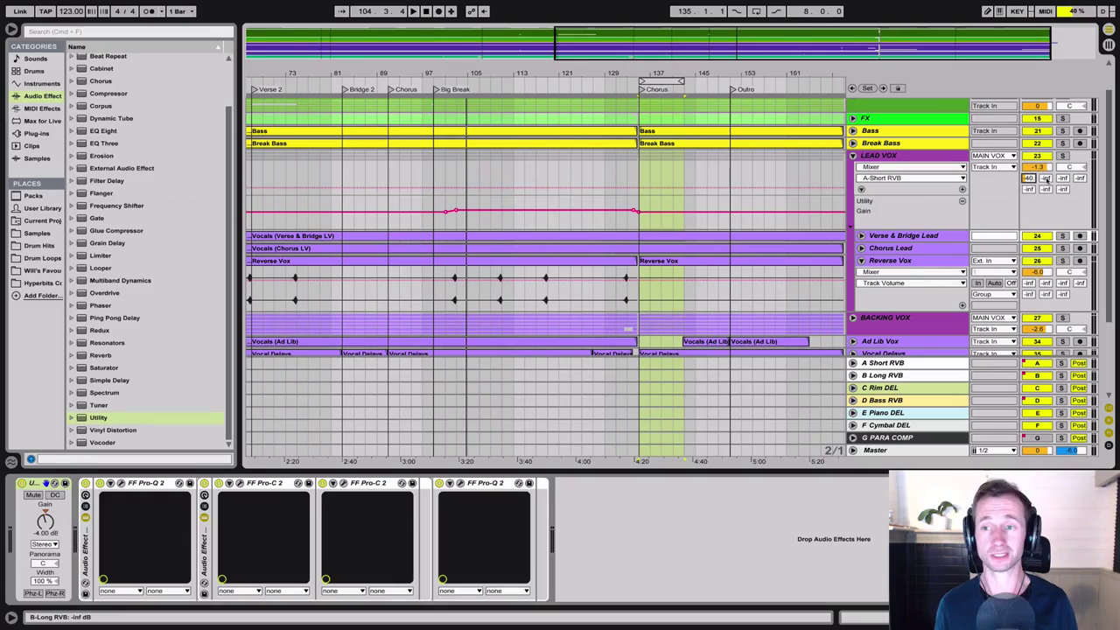
Audition the LEAD VOX B-Long RVB send at about -13.4 dB during playback, and show the send's automation in a new lane
key("space")
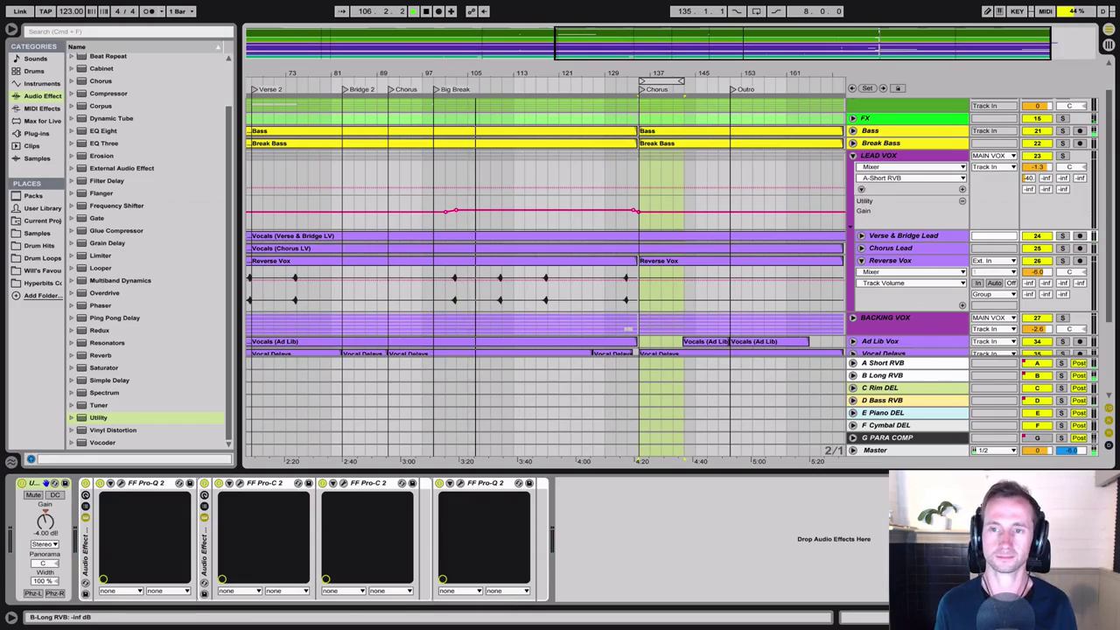
left_click_drag(1046, 178, 1045, 172)
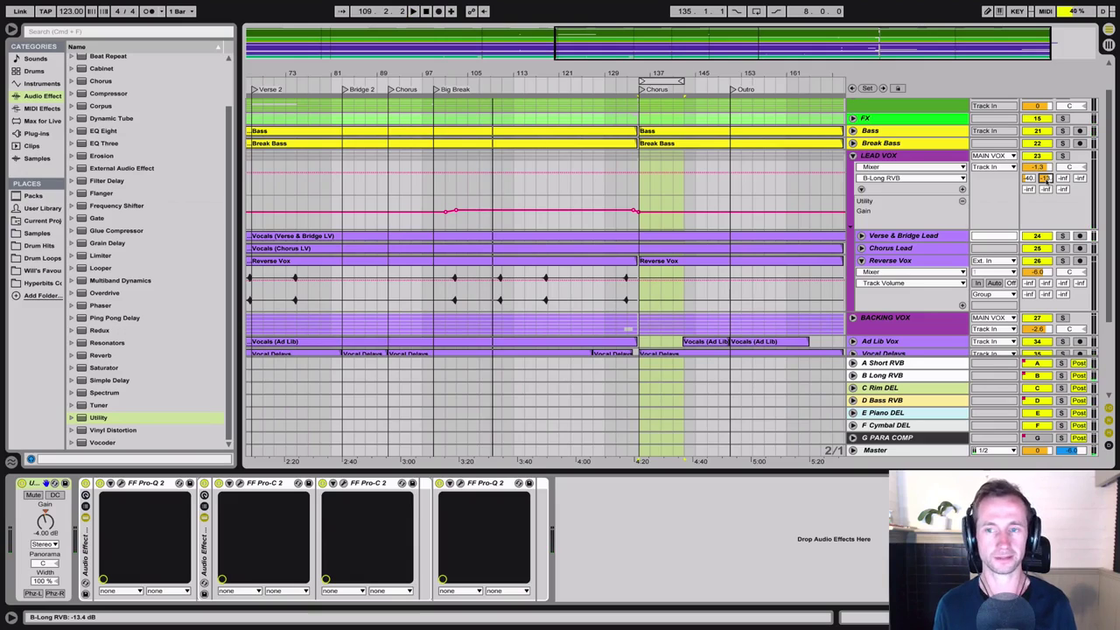
right_click(1046, 179)
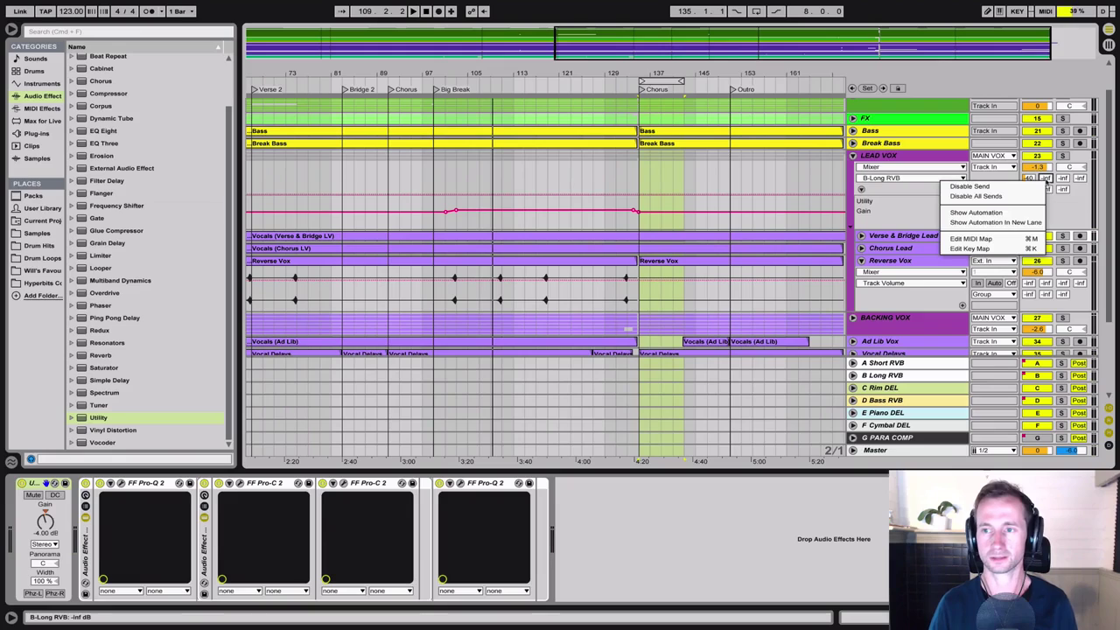
left_click(1037, 222)
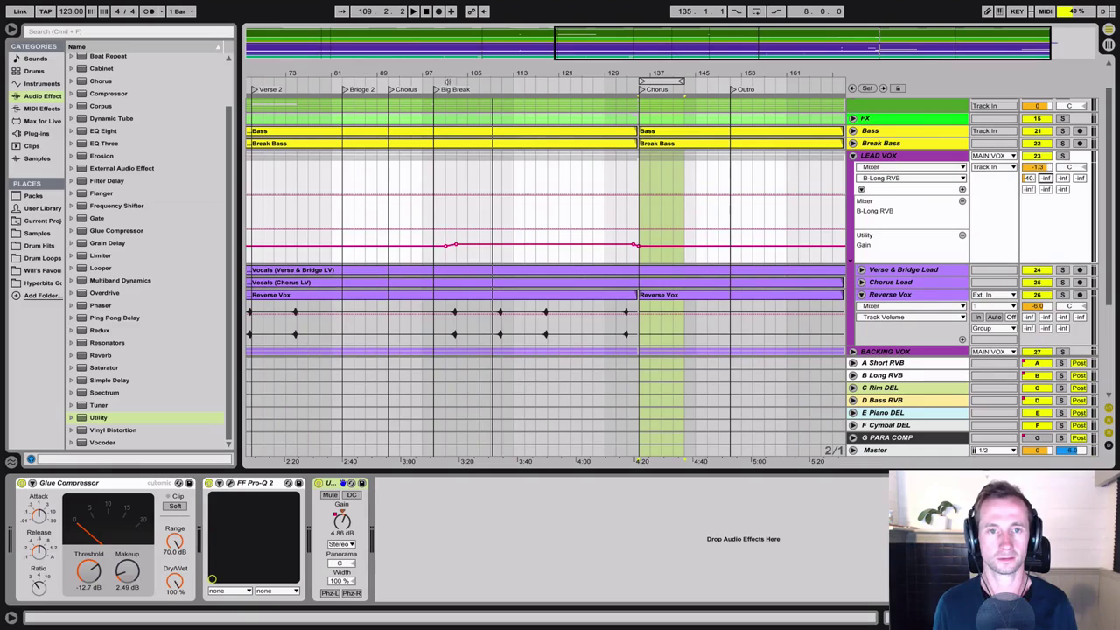
Automate the LEAD VOX B-Long RVB send to ramp up to about -15 dB in the Big Break and fall to -inf at the final Chorus
key("space")
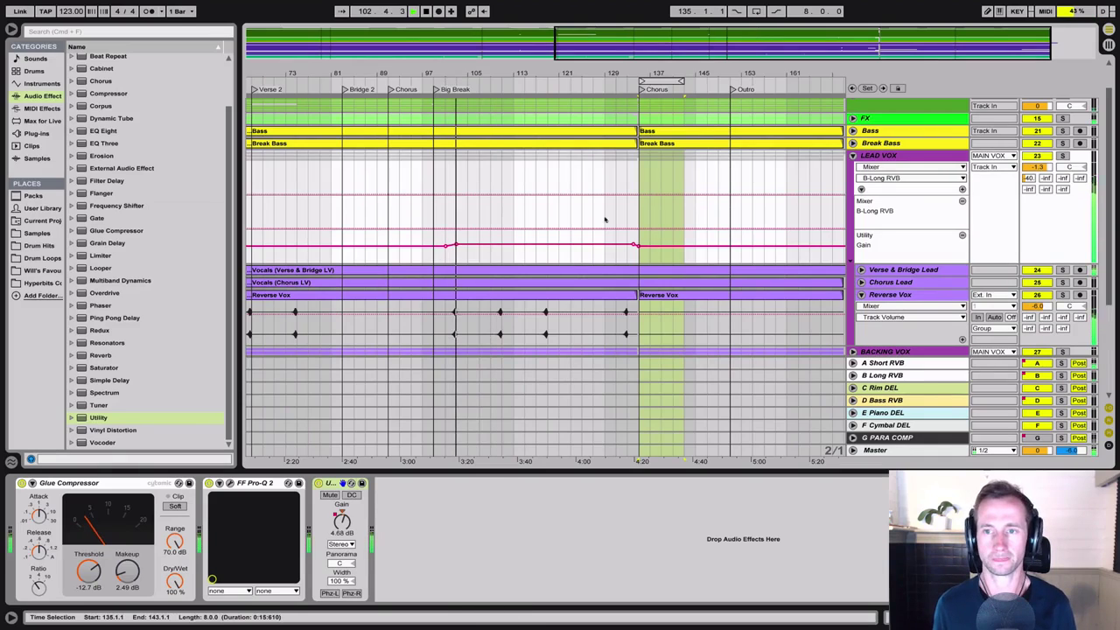
left_click(448, 232)
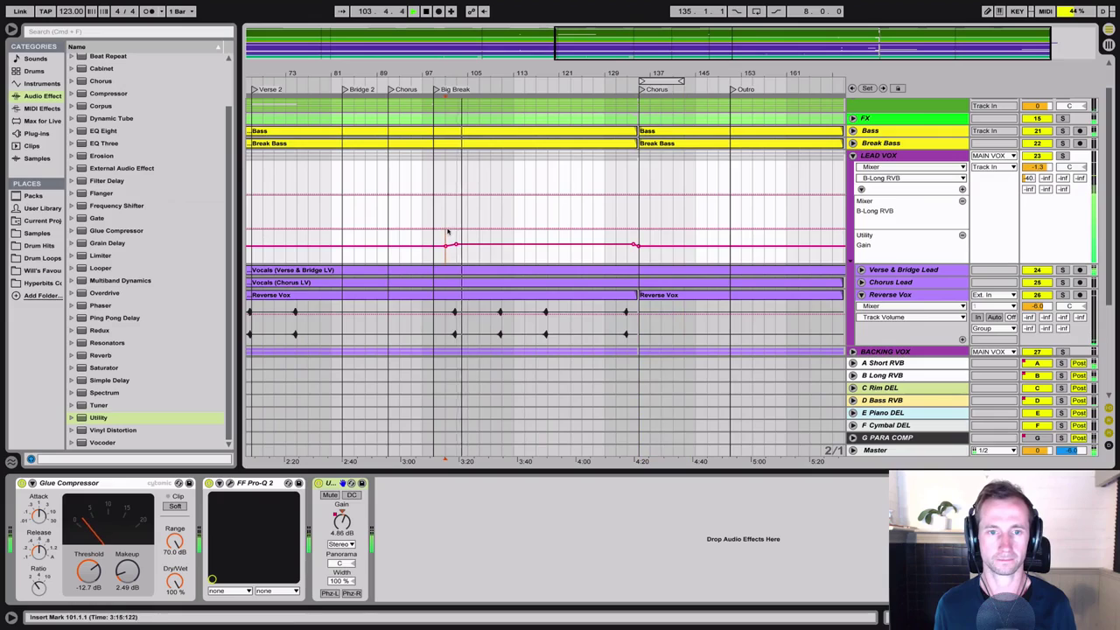
left_click(449, 229)
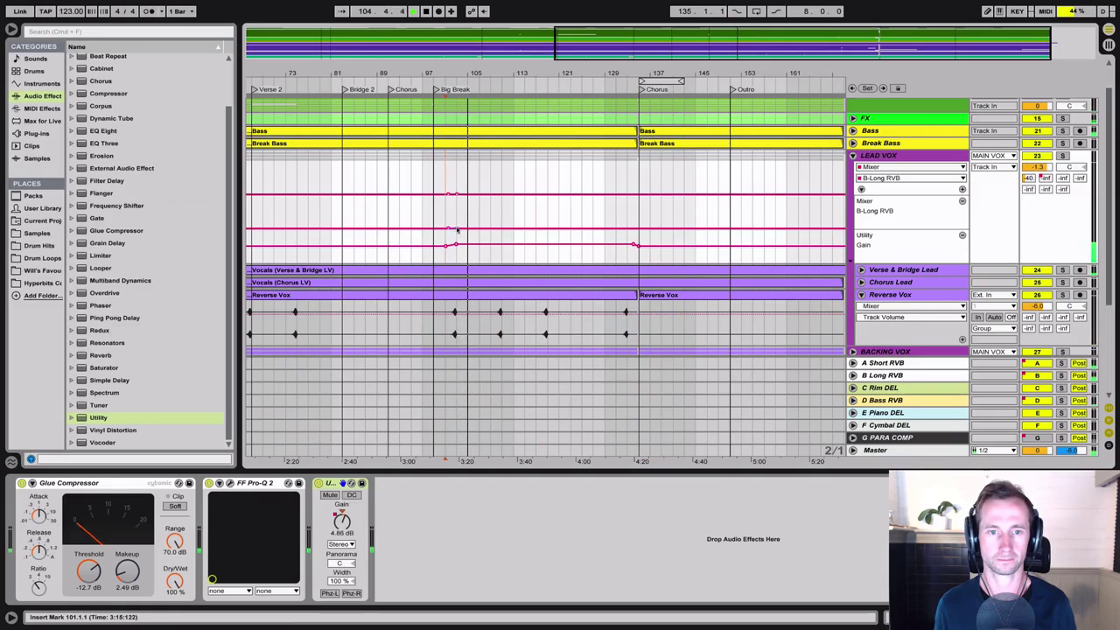
left_click_drag(456, 229, 458, 177)
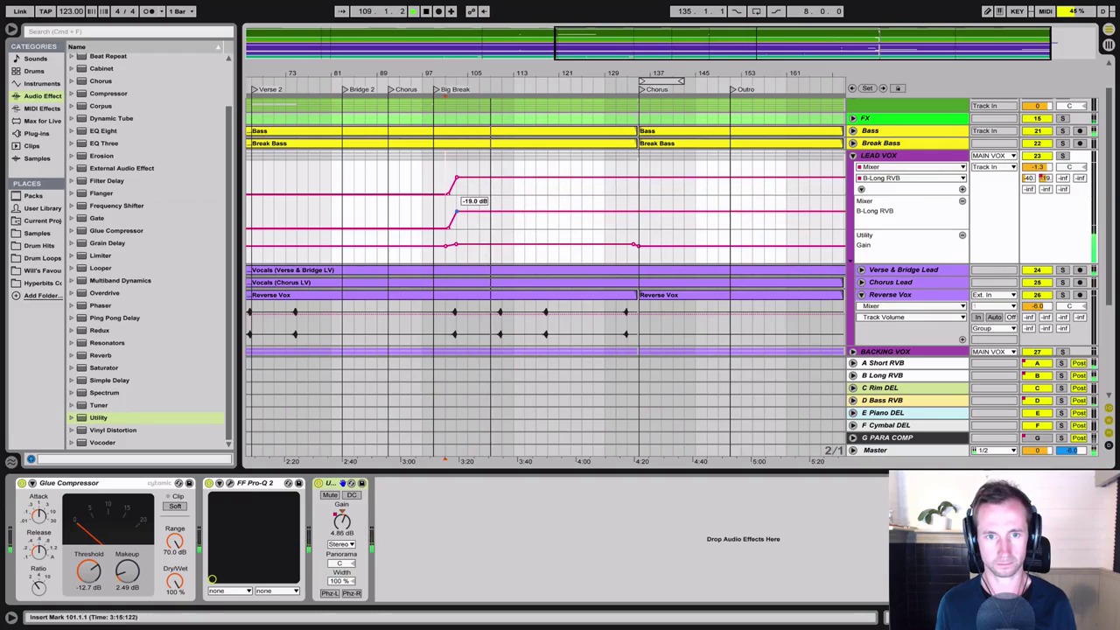
left_click_drag(457, 177, 456, 207)
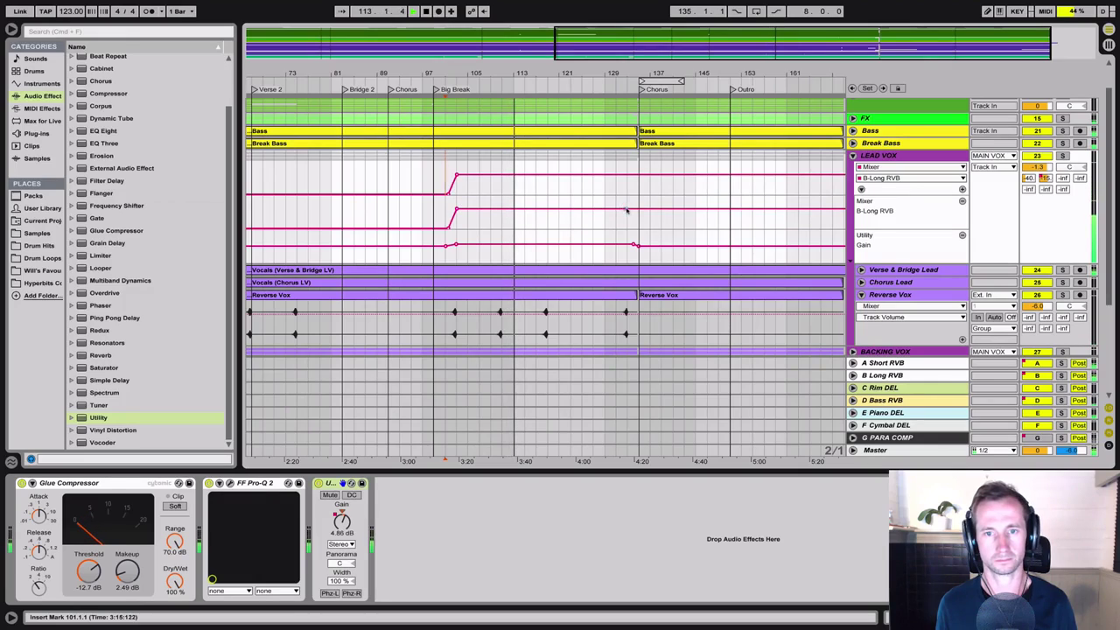
left_click_drag(638, 209, 638, 229)
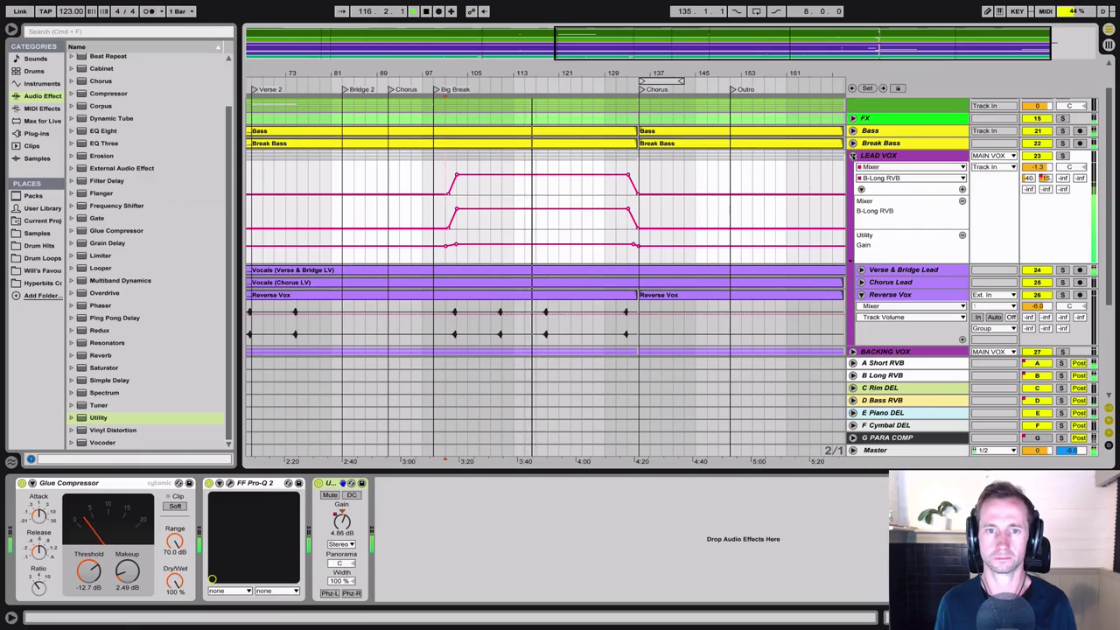
Listen to the second half of the Big Break and shorten the B-Long RVB send boost so it drops to -inf around bar 119
left_click(595, 86)
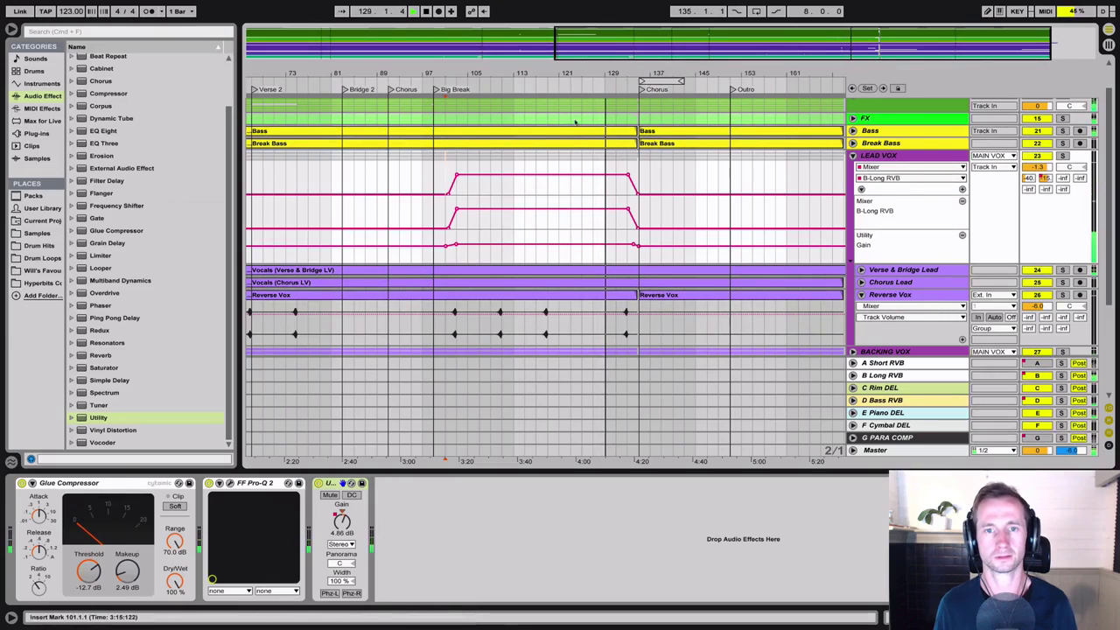
left_click(550, 88)
left_click(531, 86)
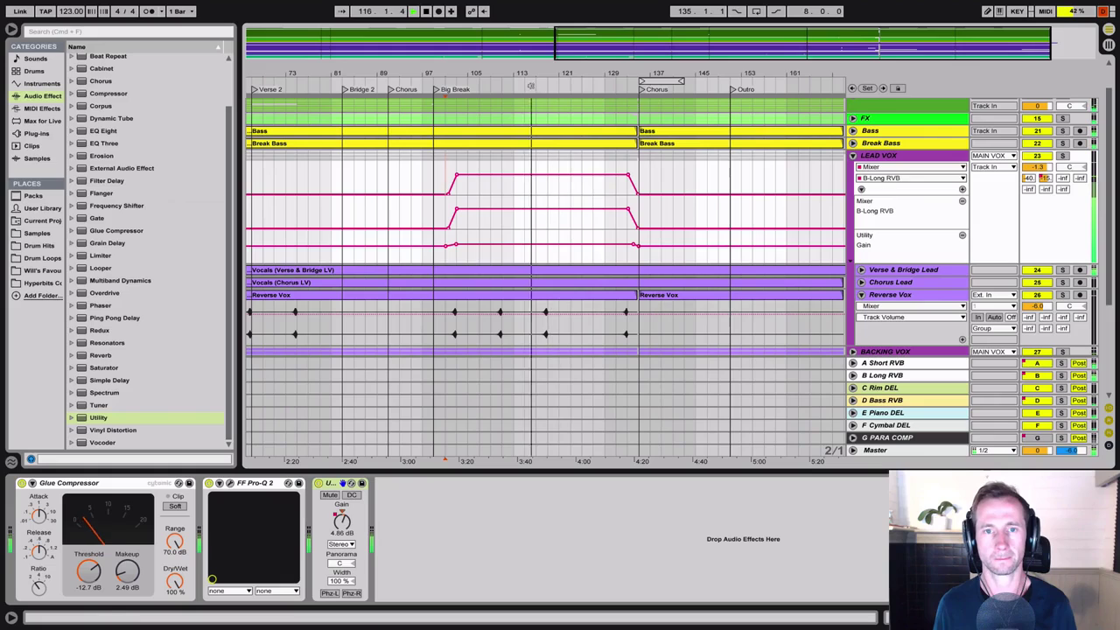
left_click(542, 176)
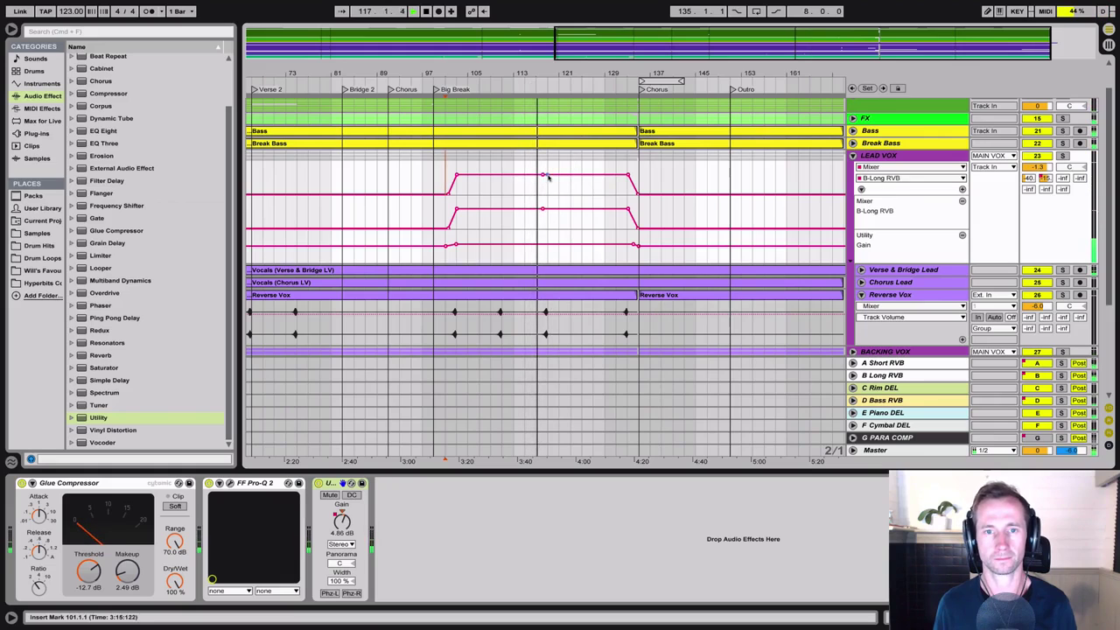
left_click_drag(550, 177, 549, 191)
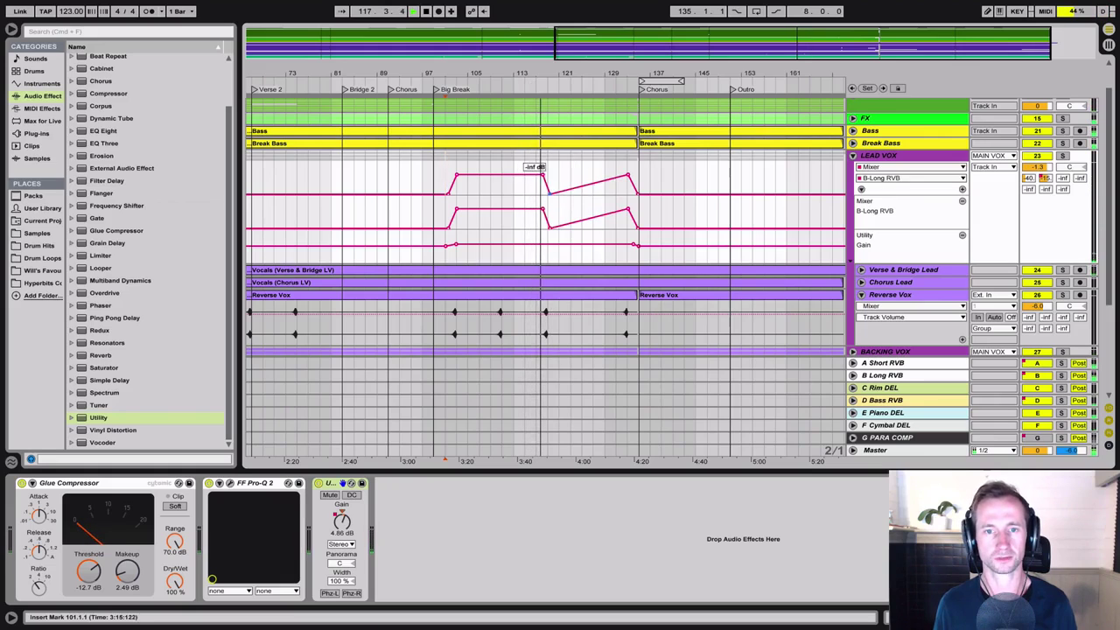
left_click(627, 175)
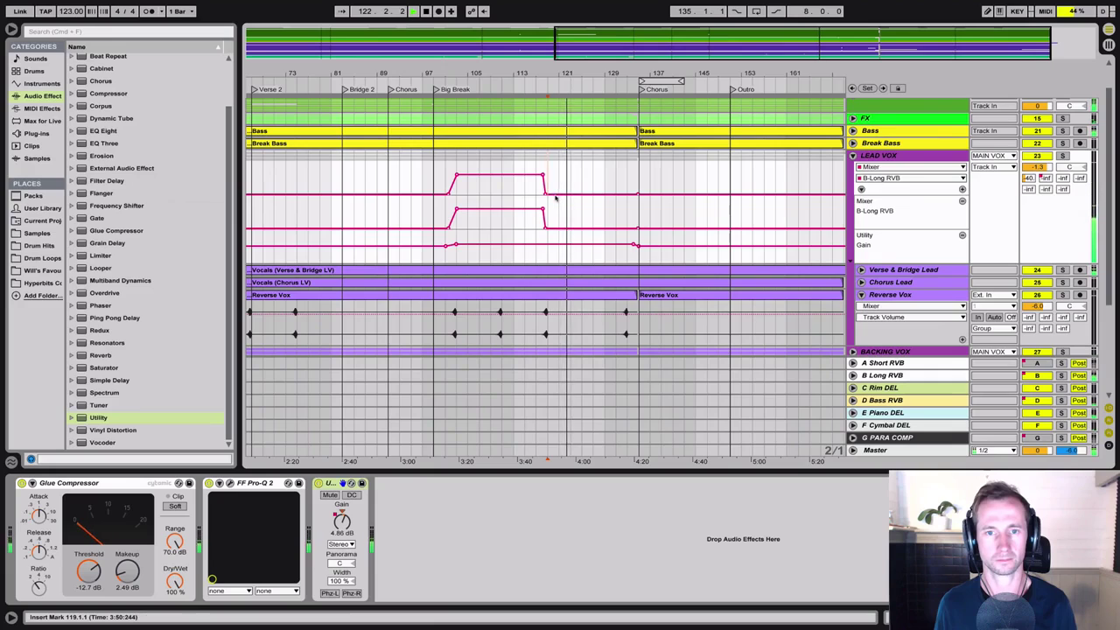
Play the Big Break from its start to check the reverb automation, and fold the Reverse Vox track and LEAD VOX group
left_click(433, 80)
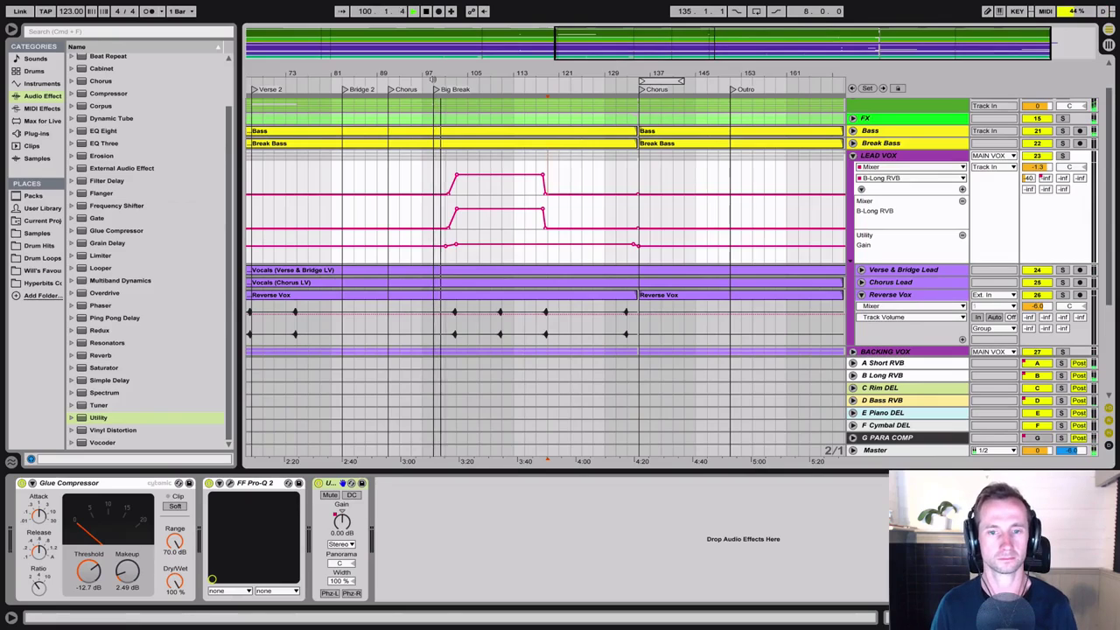
left_click(860, 294)
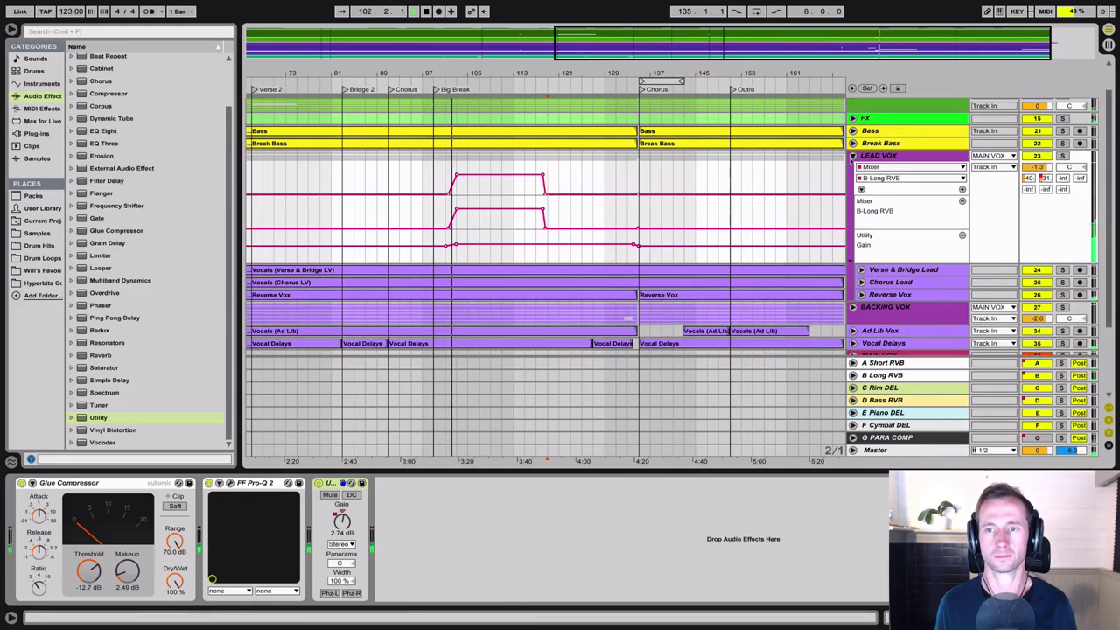
left_click(853, 156)
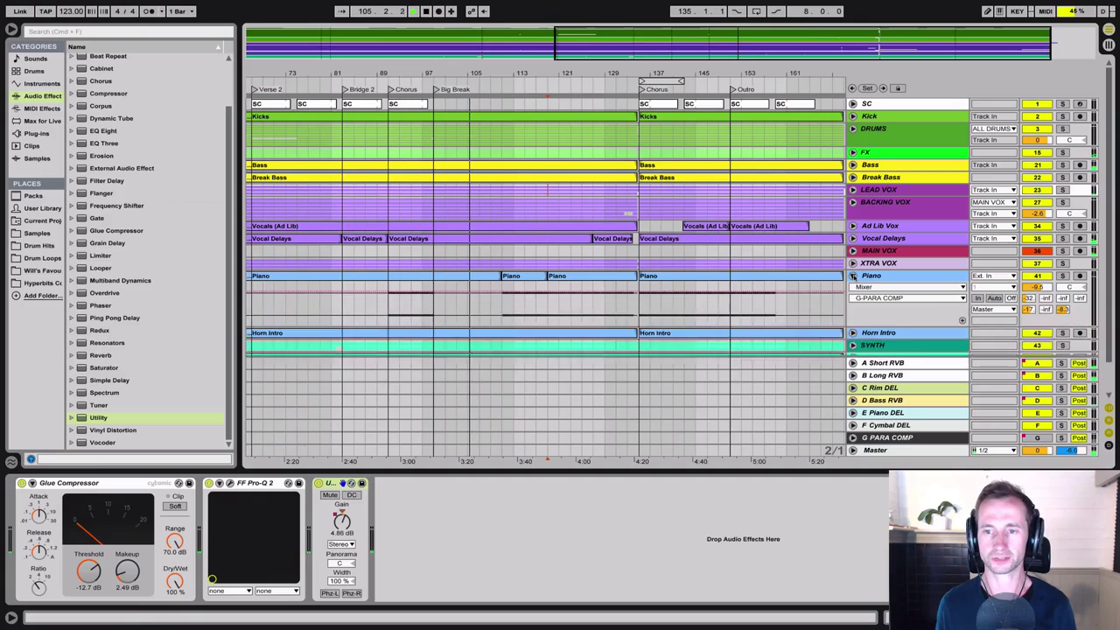
Unfold the Piano track, show its devices, and listen to it soloed at the start of the final Chorus before unsoloing it
left_click(853, 276)
left_click(887, 277)
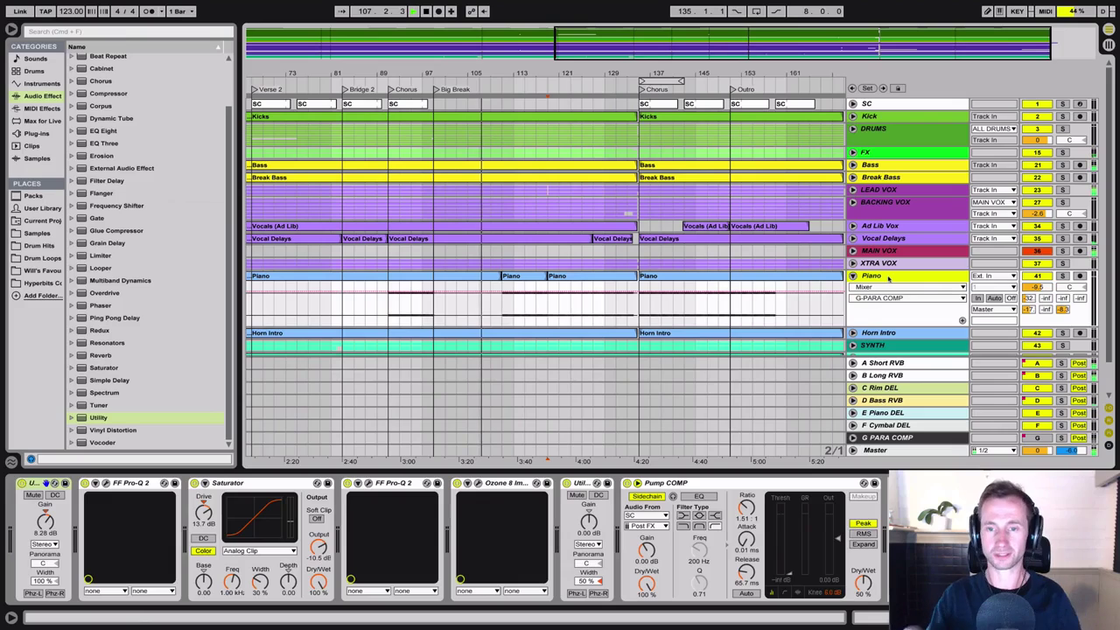
left_click(641, 306)
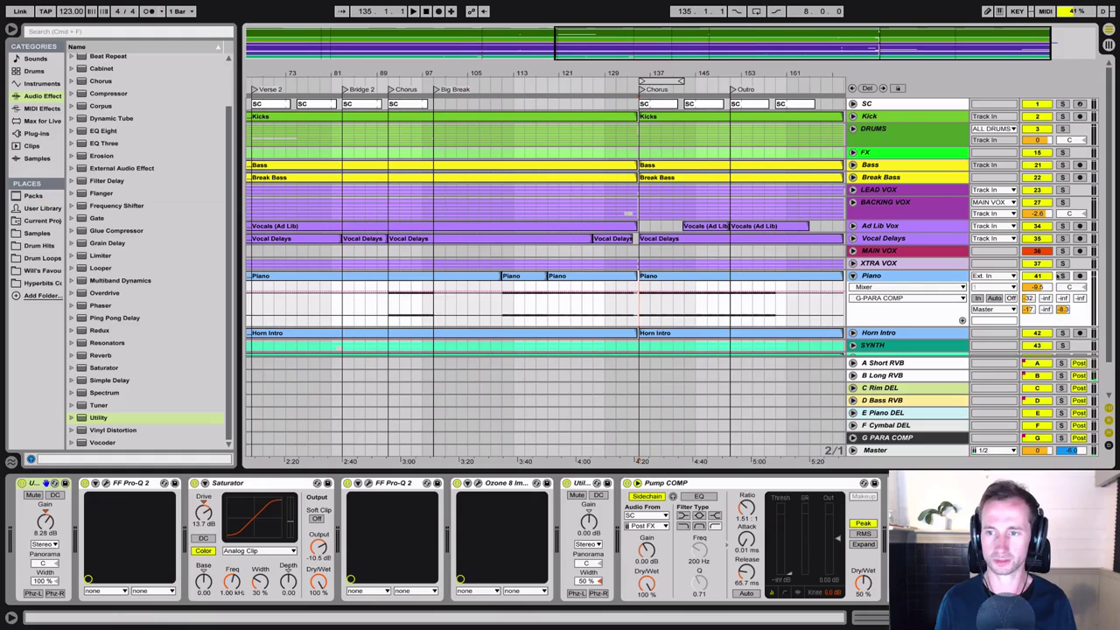
left_click(1062, 275)
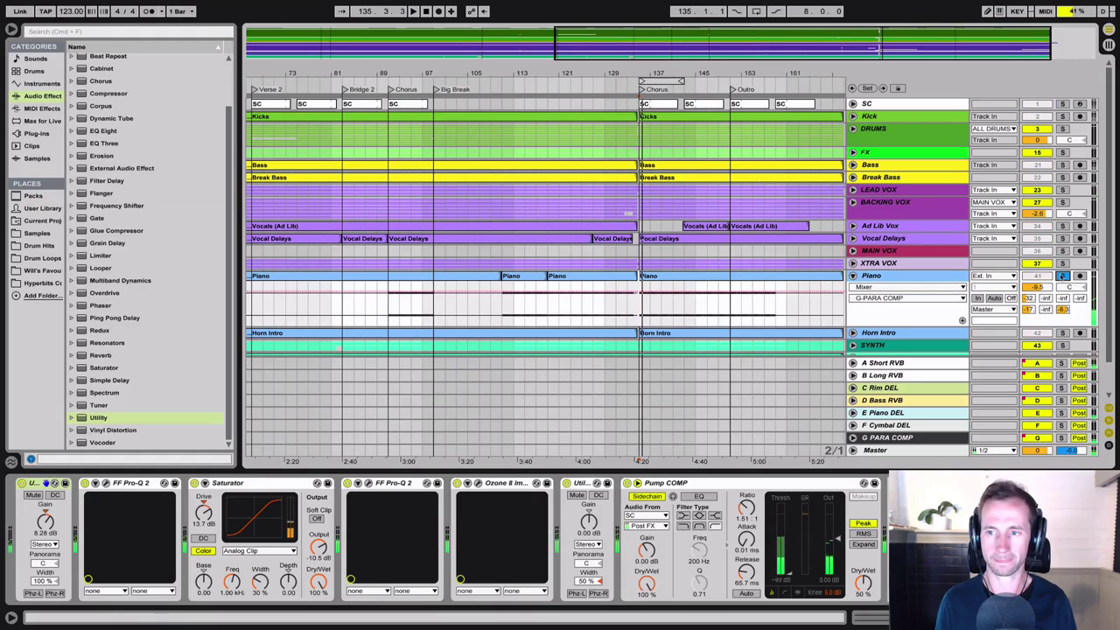
left_click(1063, 276)
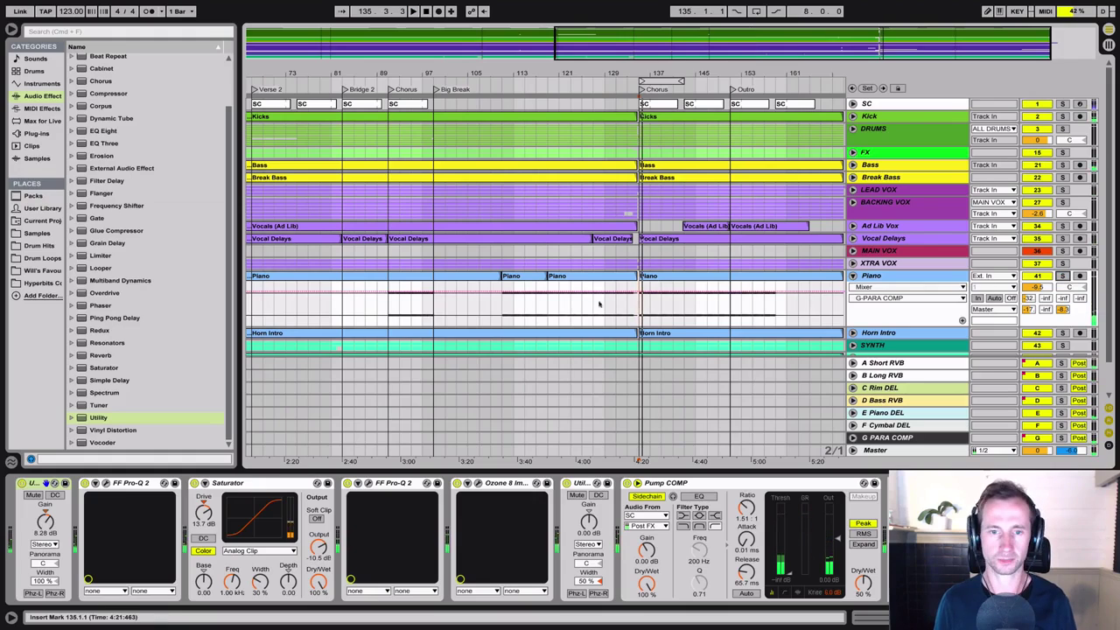
Play the mix from the Piano clip at bar 111 in the Big Break and select the Reverb audio effect in the browser
left_click(503, 307)
left_click(898, 276)
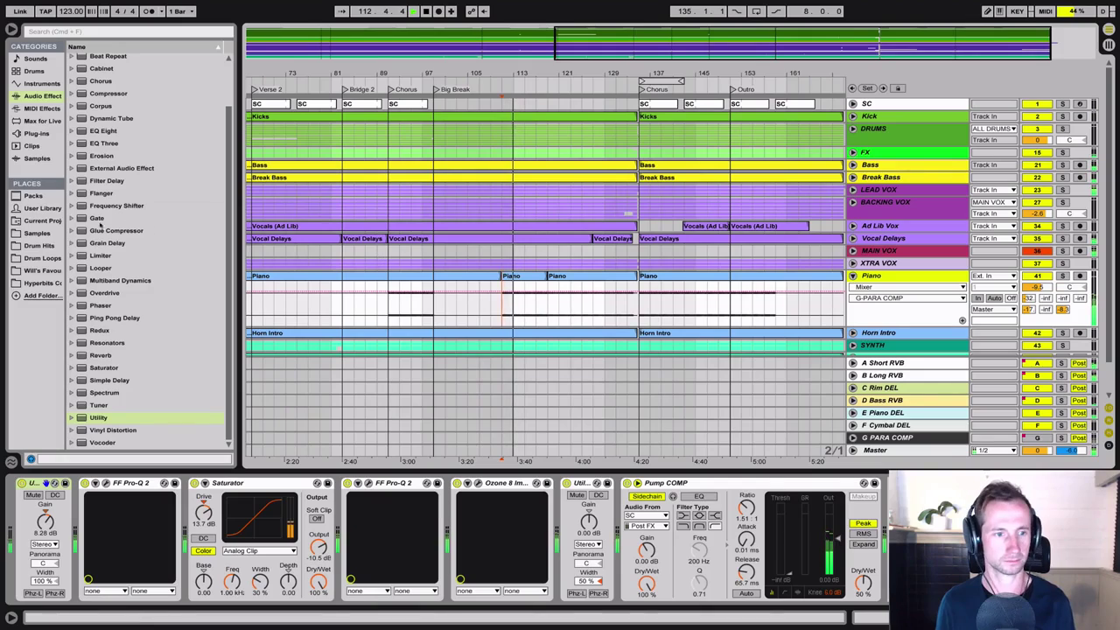
left_click(101, 355)
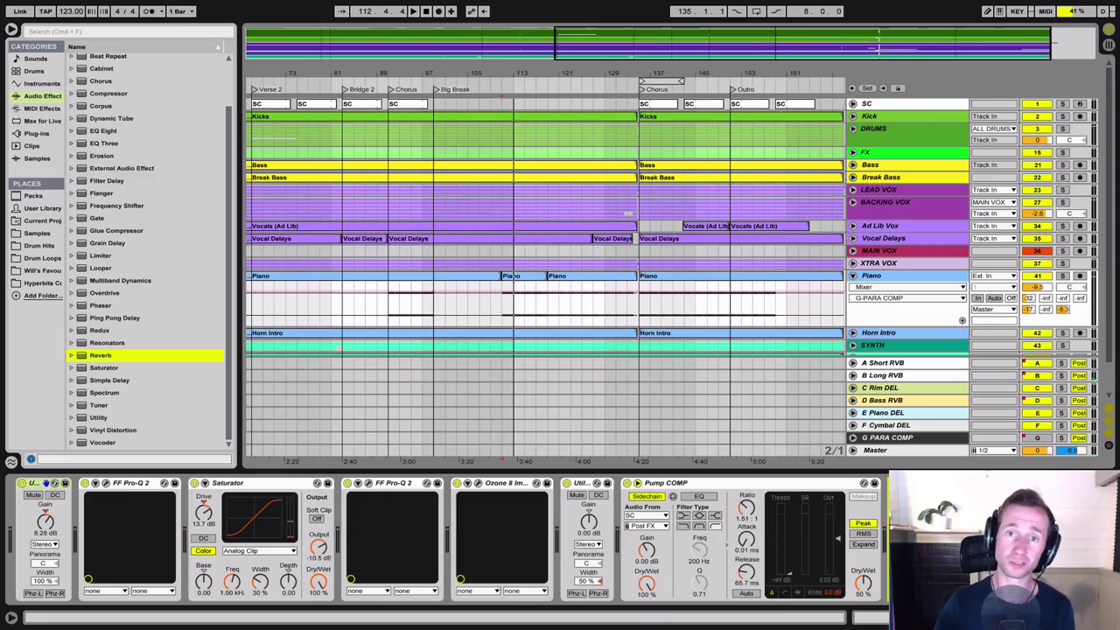
Add the default Reverb to the Piano track and place it directly before the Utility in the device chain
key("Return")
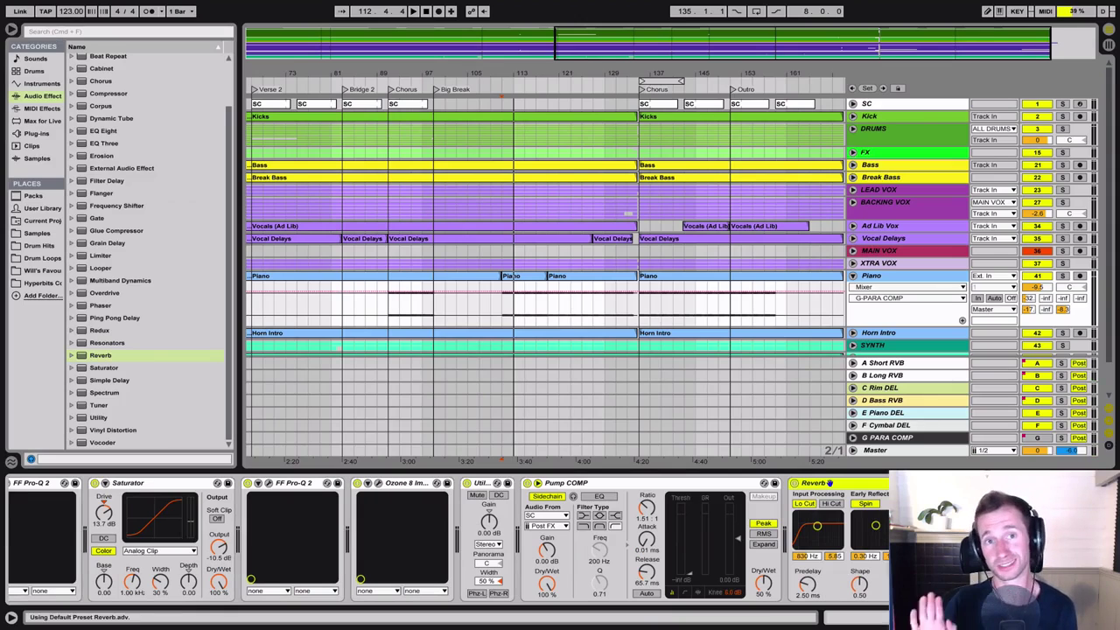
double_click(567, 483)
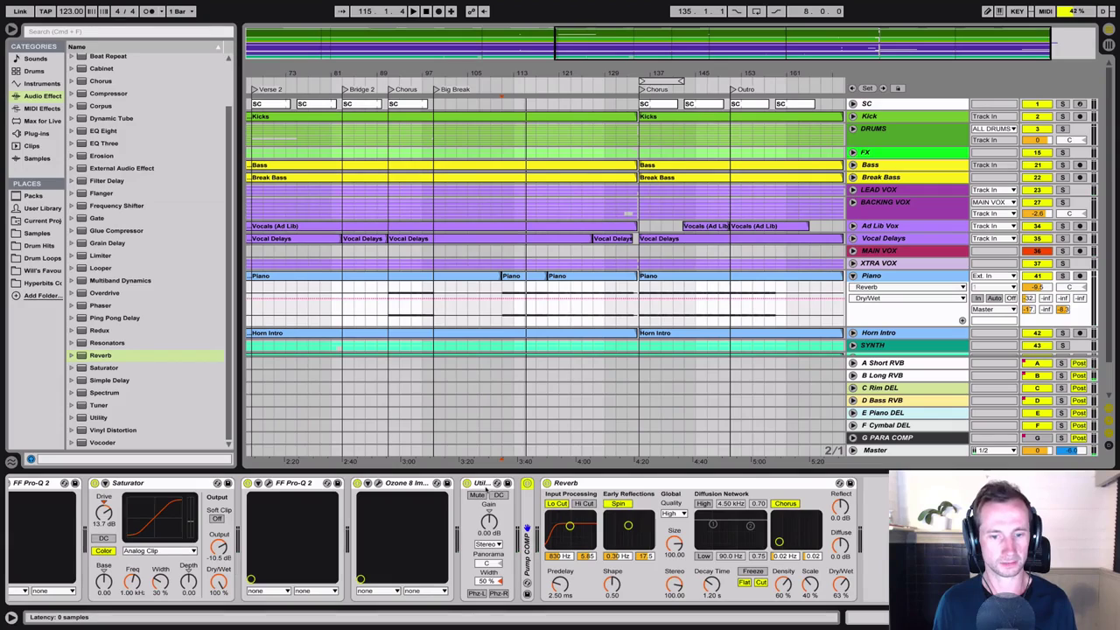
left_click(617, 485)
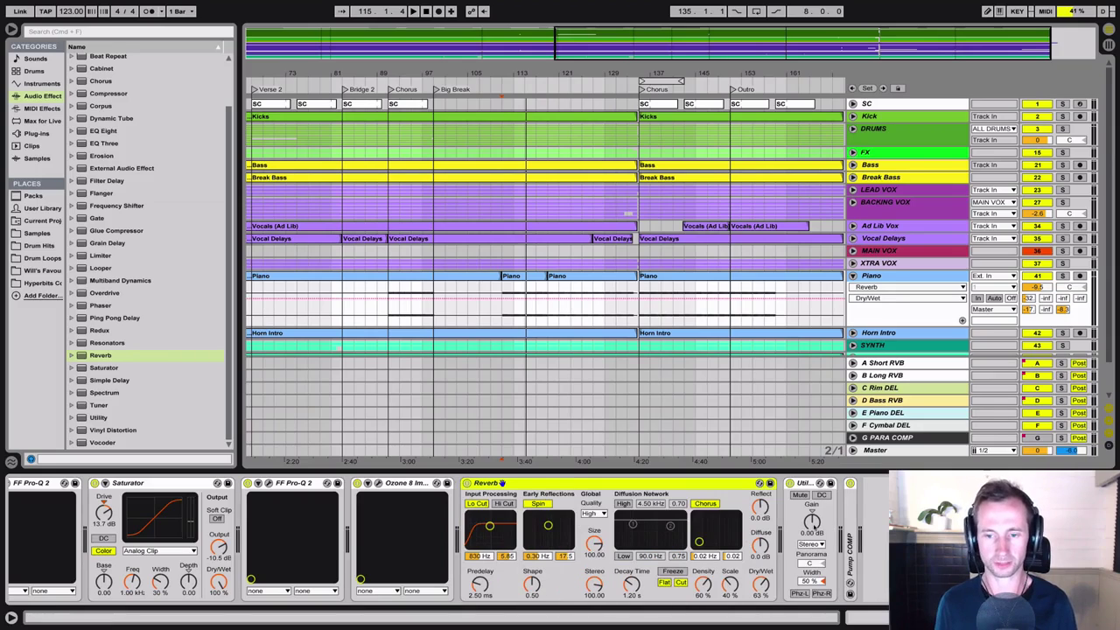
Show the Piano's Utility Gain in its own automation lane and raise it to 5 dB from the clip at bar 111
right_click(813, 523)
left_click(829, 541)
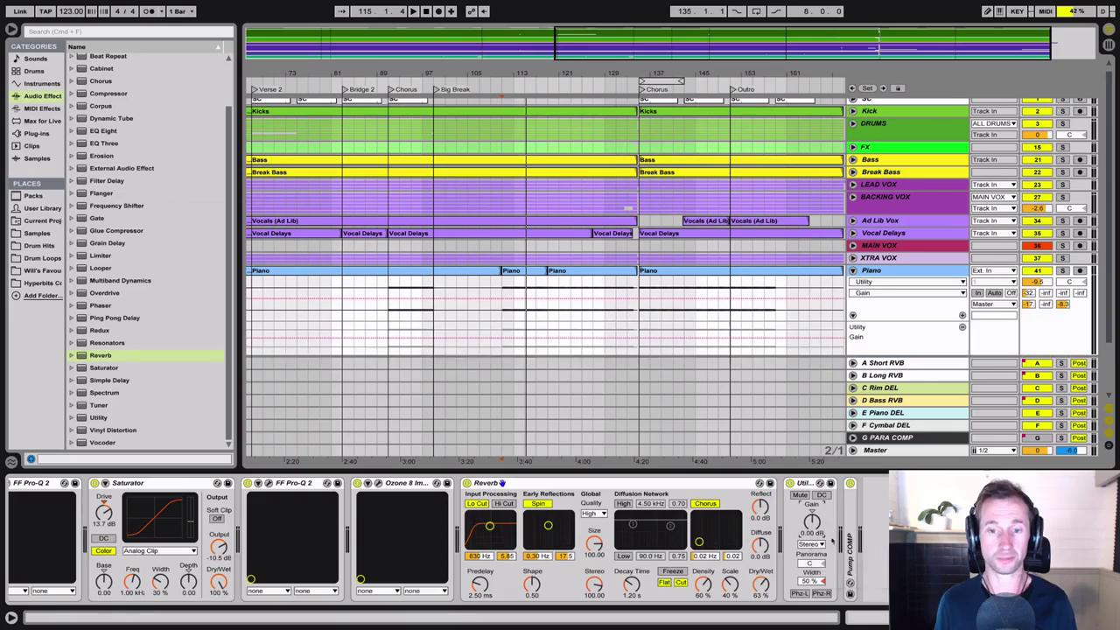
left_click(496, 339)
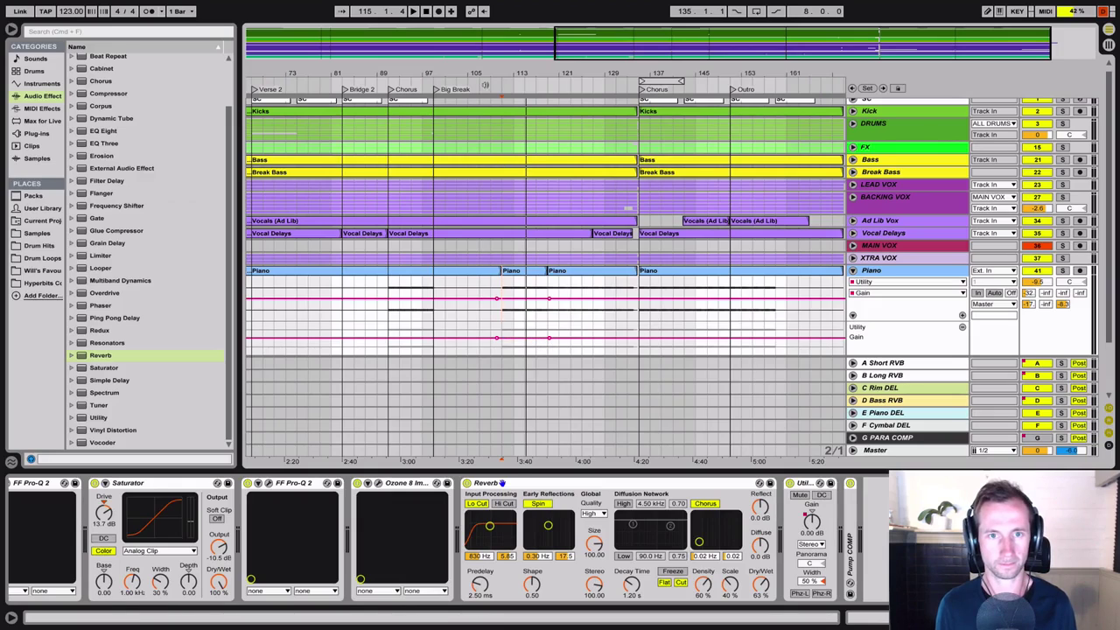
key("space")
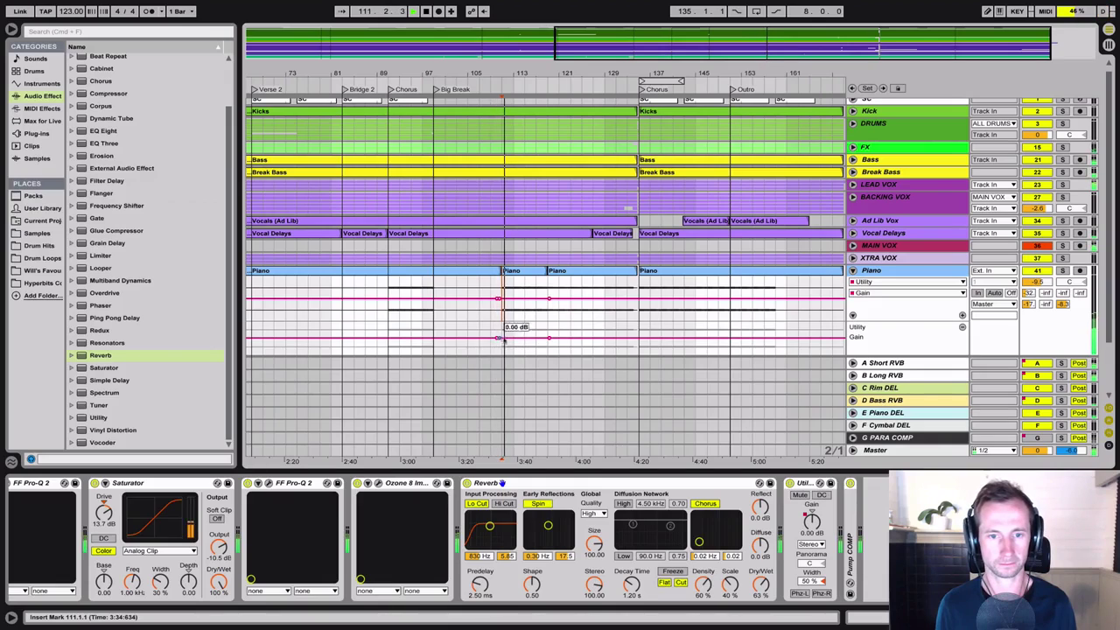
left_click_drag(512, 342, 513, 339)
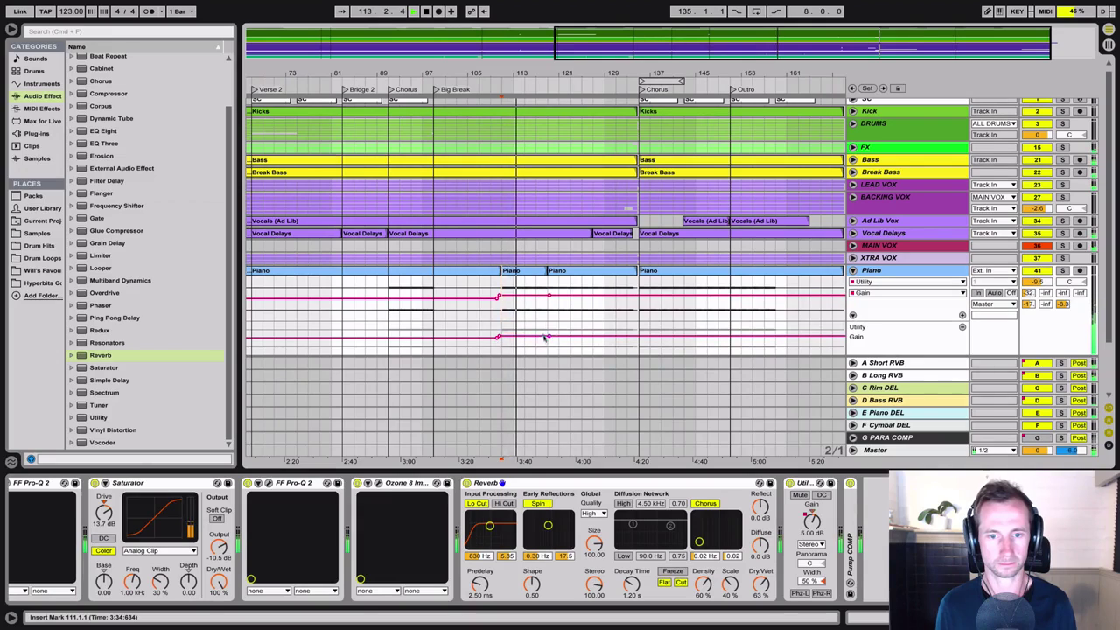
Set the Piano Reverb's dry/wet to 75% and reshape the gain boost to about 7.7 dB, dropping back near 0 dB at bar 119
left_click_drag(761, 584, 761, 573)
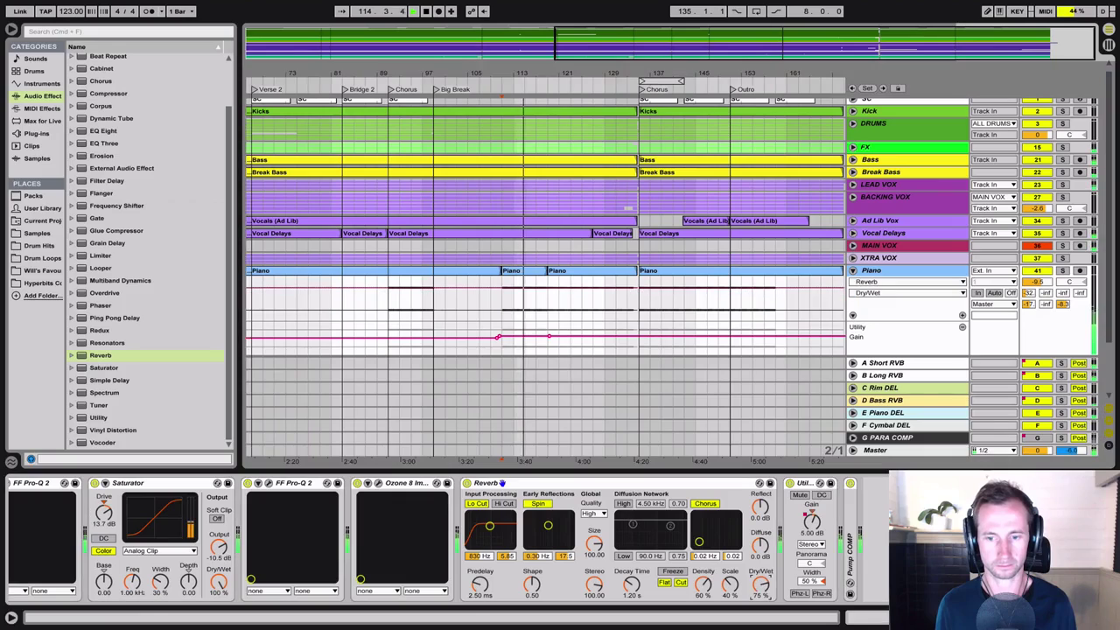
left_click(510, 336)
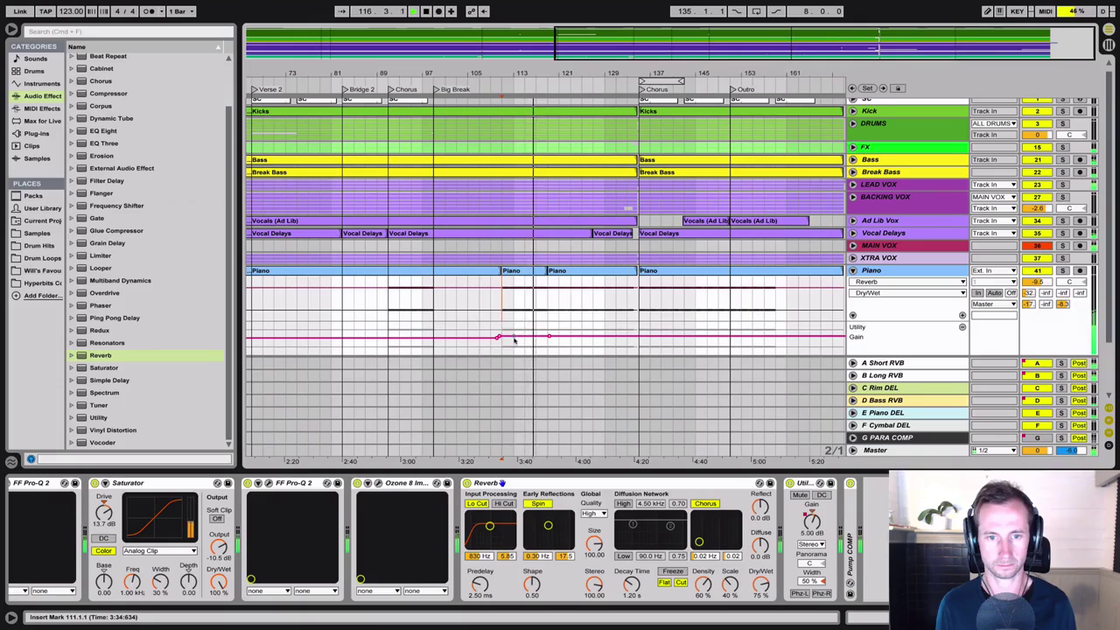
left_click_drag(515, 341, 502, 338)
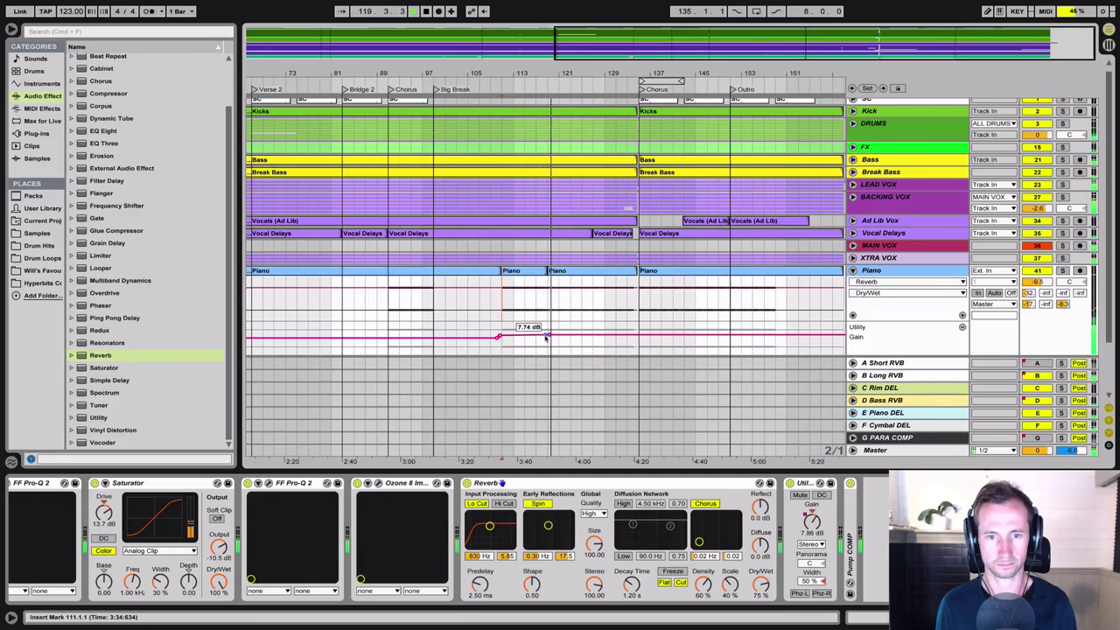
left_click_drag(549, 337, 547, 337)
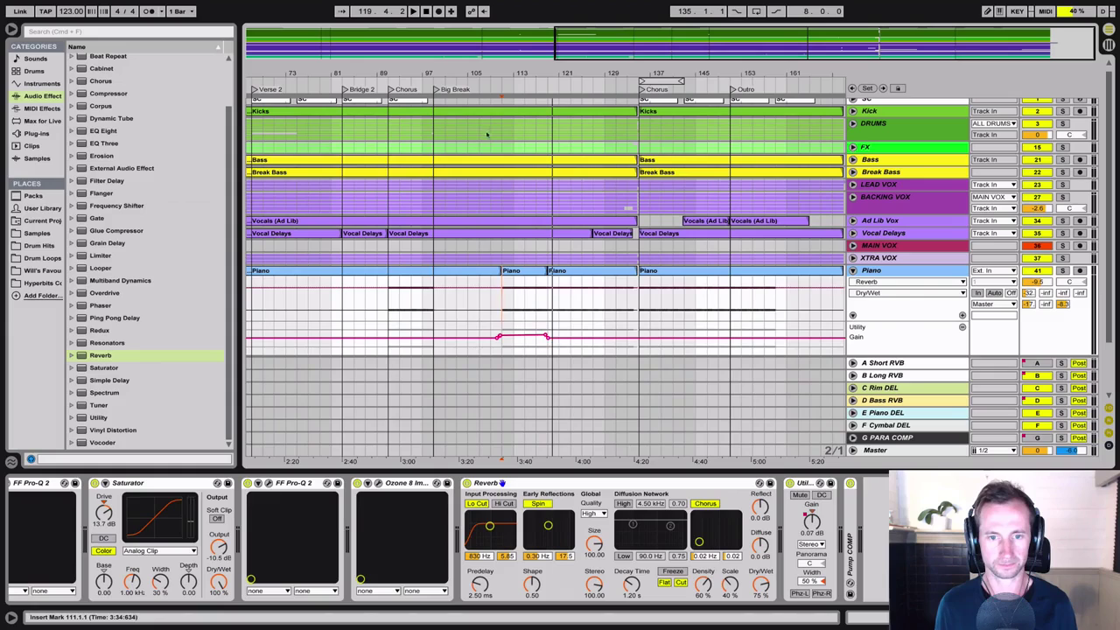
Play the Piano boost from around bar 110, set the Reverb's dry/wet to 0%, and show Dry/Wet in its own automation lane
left_click(496, 87)
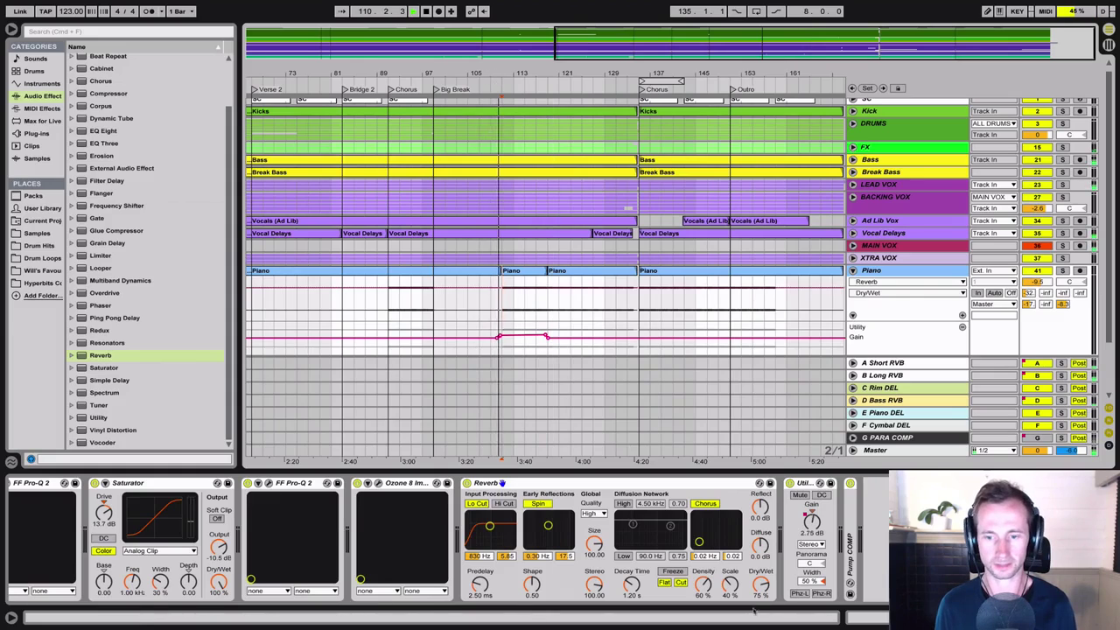
key("space")
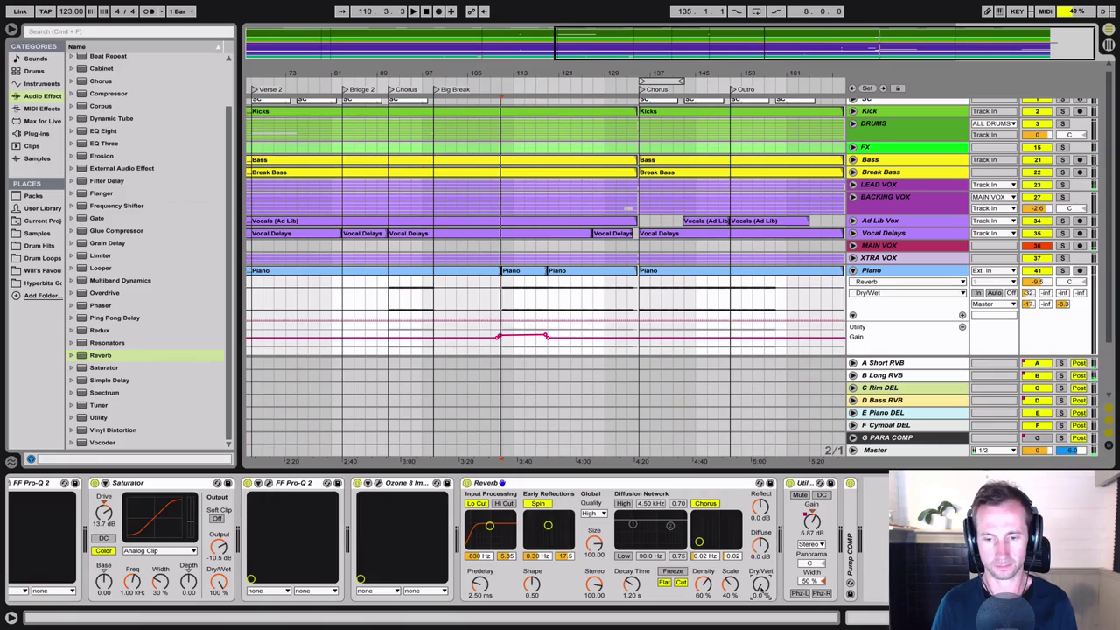
right_click(761, 587)
left_click(805, 534)
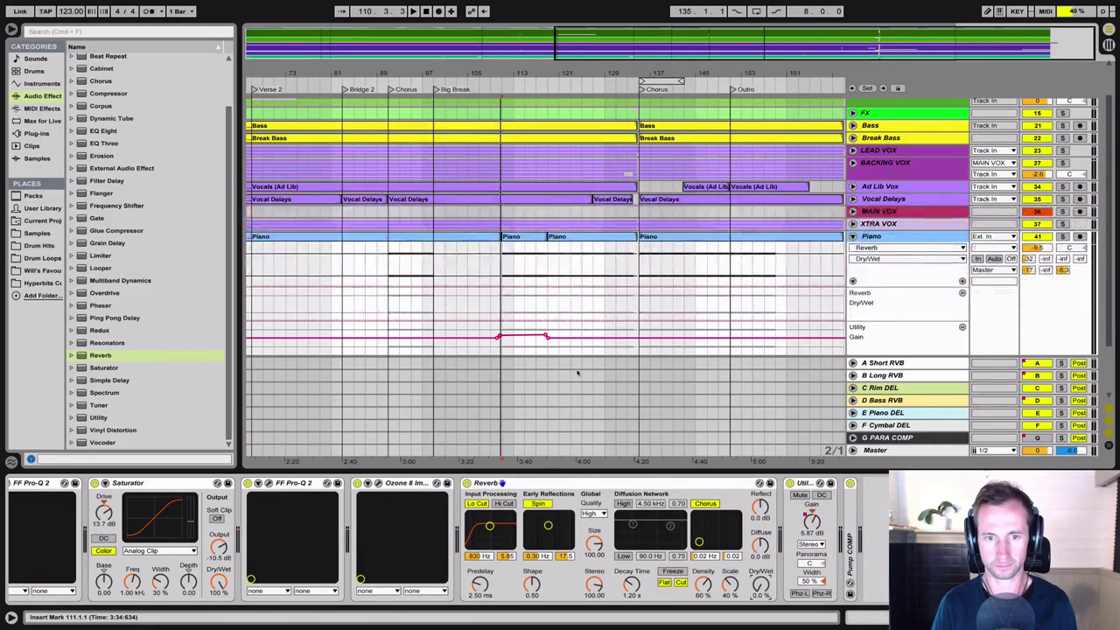
Automate the Piano Reverb's dry/wet up to 82% over the clip from bar 111 to 119 while playing the section
left_click(495, 321)
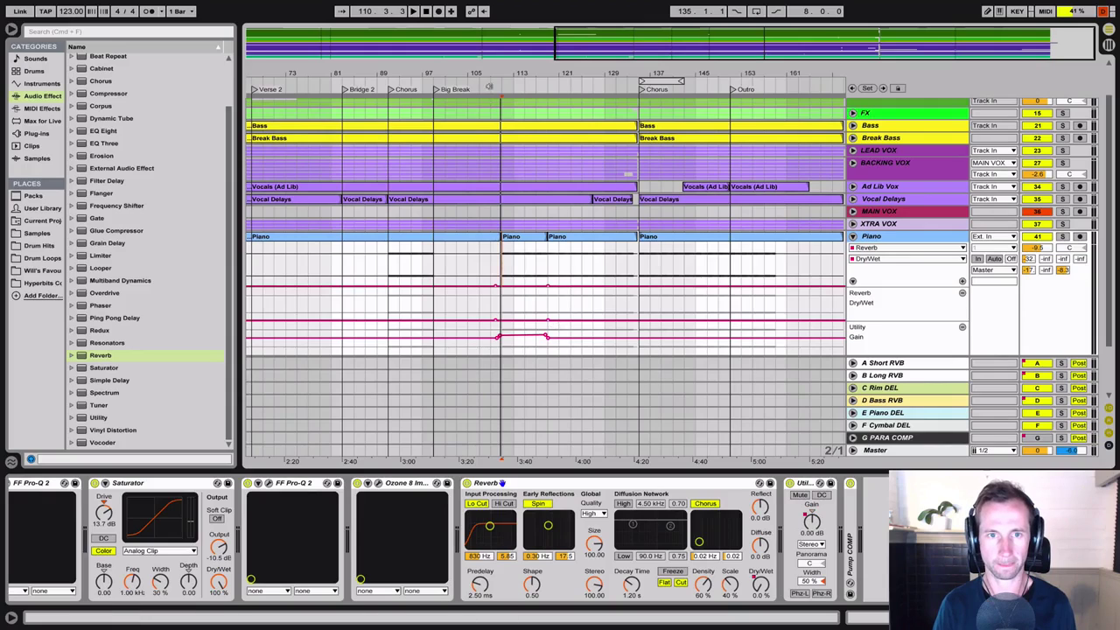
left_click(489, 86)
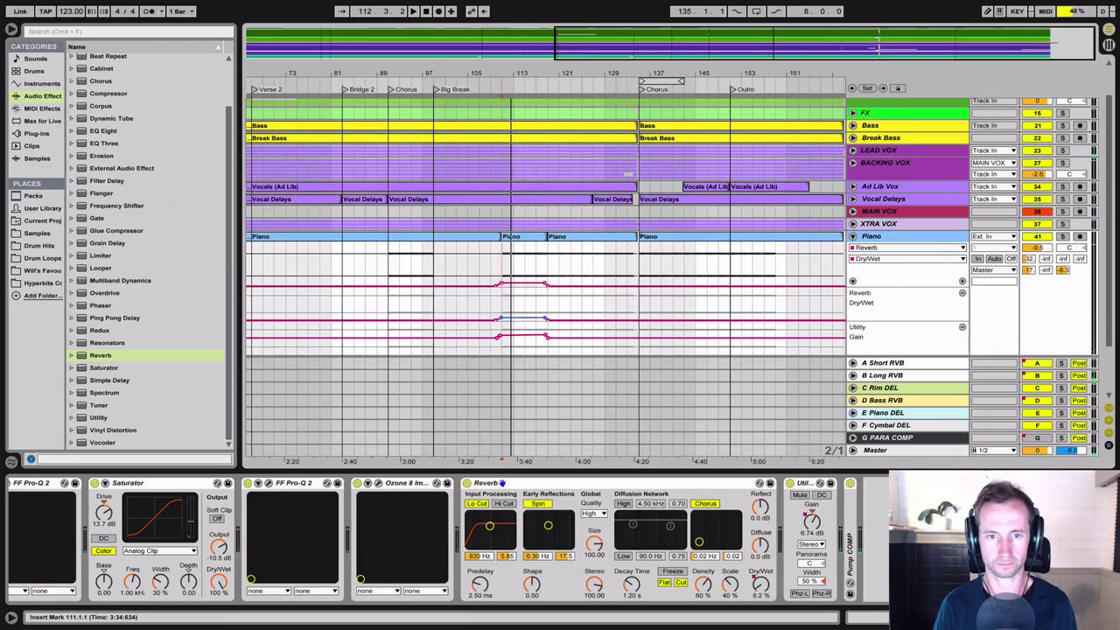
key("space")
left_click_drag(523, 316, 524, 294)
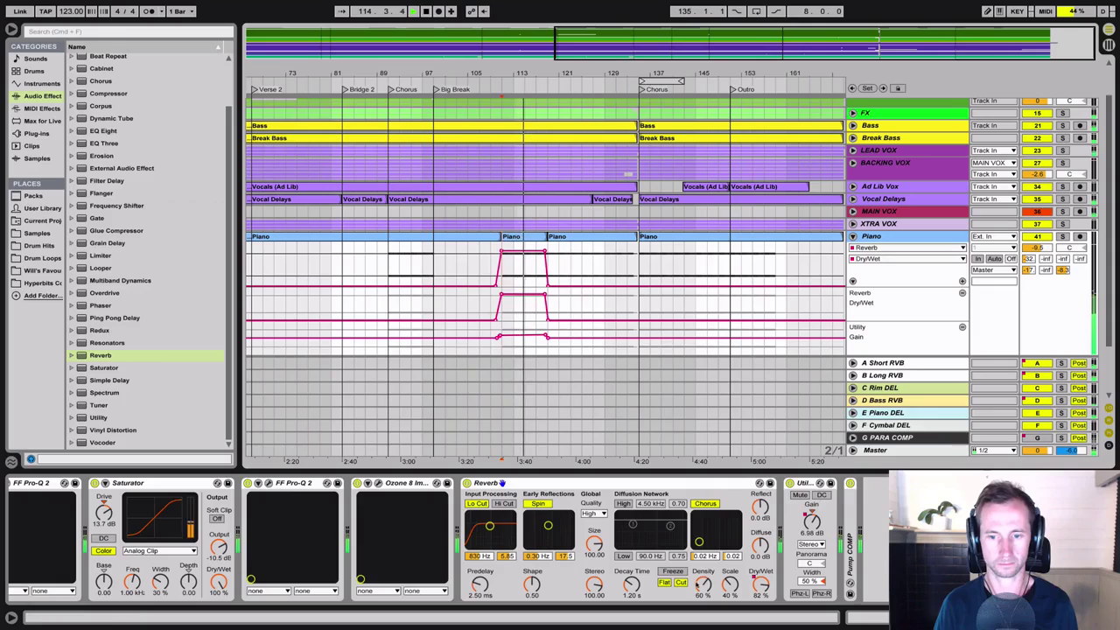
Set the Piano Reverb's decay time to 1.60 s and delay the dry/wet drop so it falls sharply from 82% at bar 119
left_click_drag(631, 584, 630, 581)
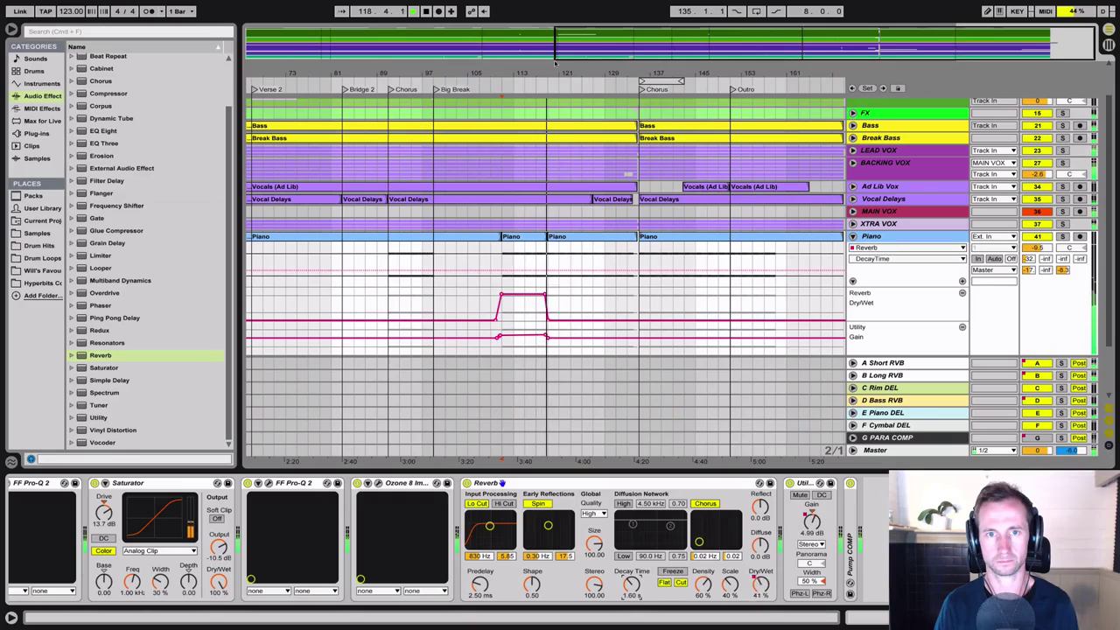
scroll(542, 322, "up", 5)
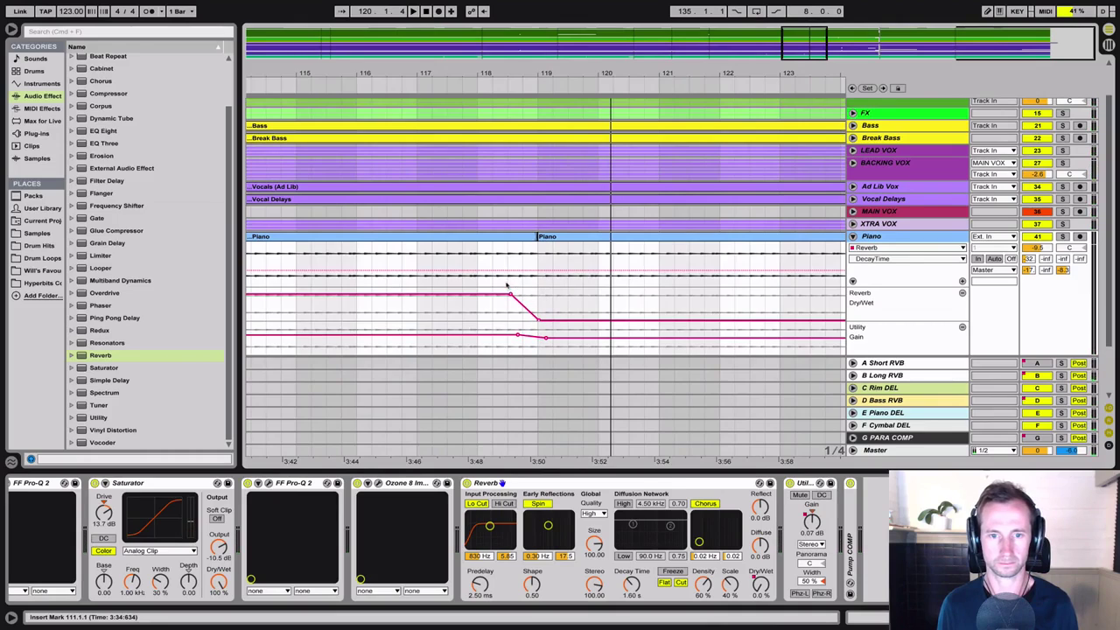
mouse_move(512, 295)
left_click_drag(512, 294, 536, 293)
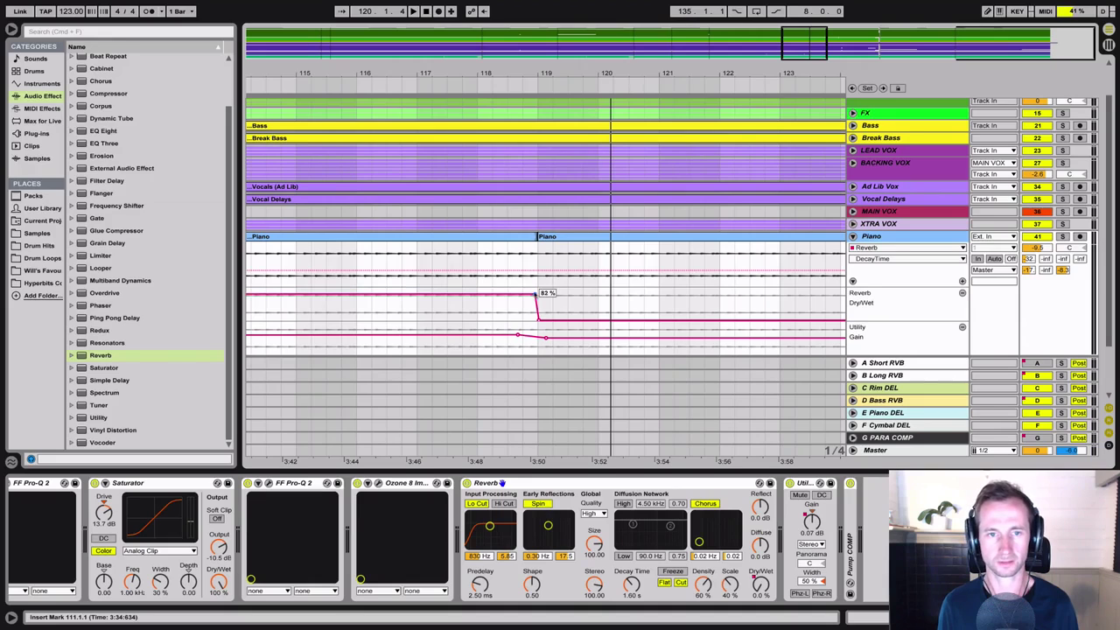
Play the mix from around bar 115 to check the Piano reverb and gain automation, and fold the Piano track
left_click(323, 84)
key("alt+m")
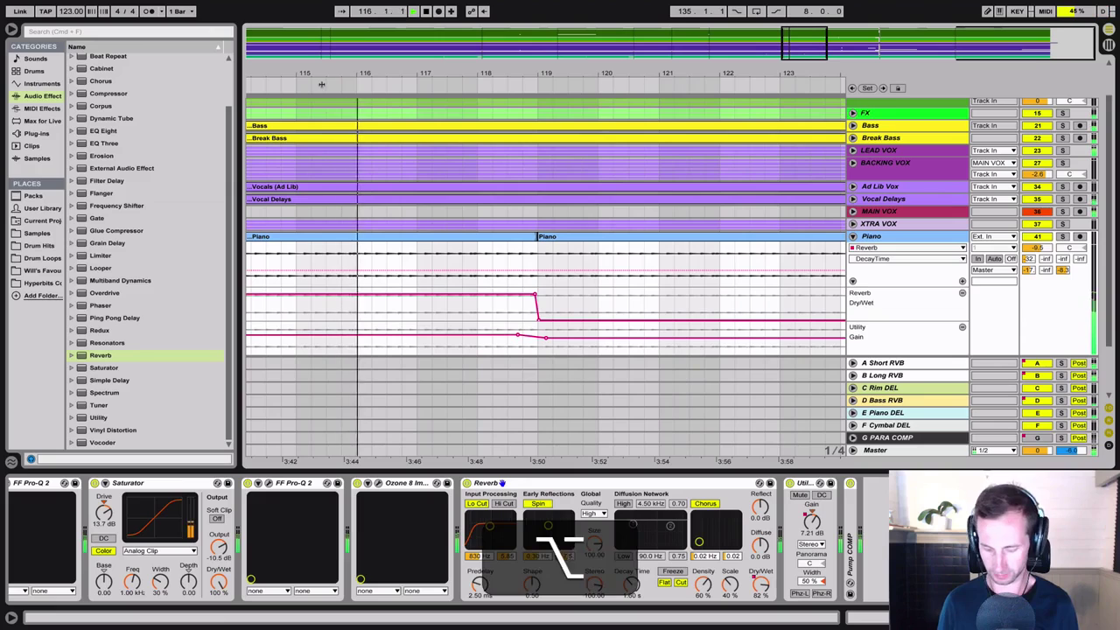
key("minus")
key("minus")
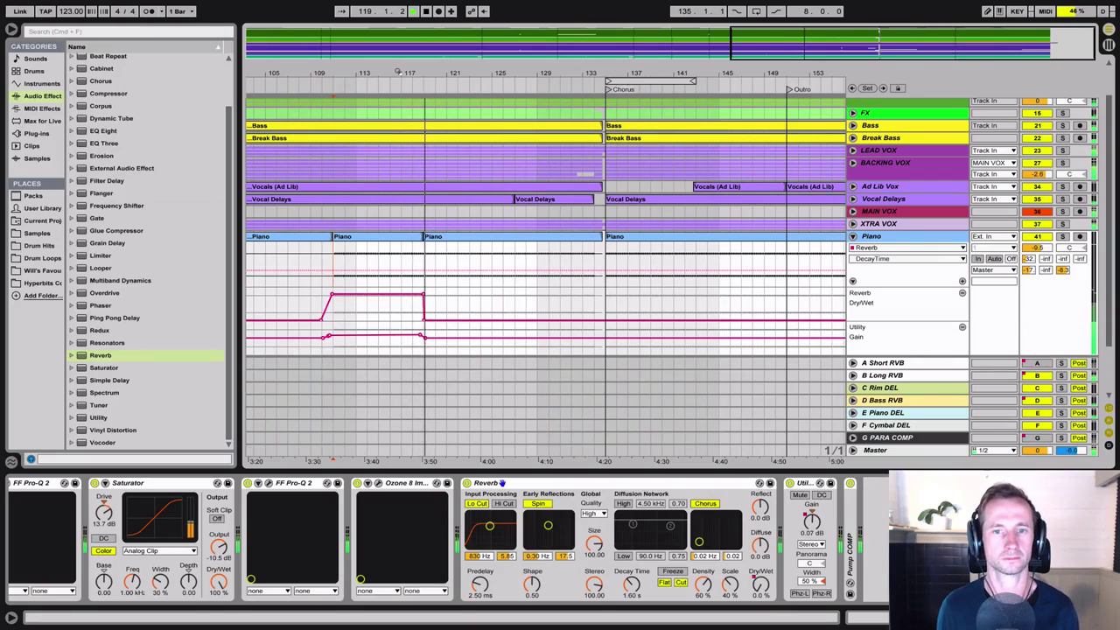
key("minus")
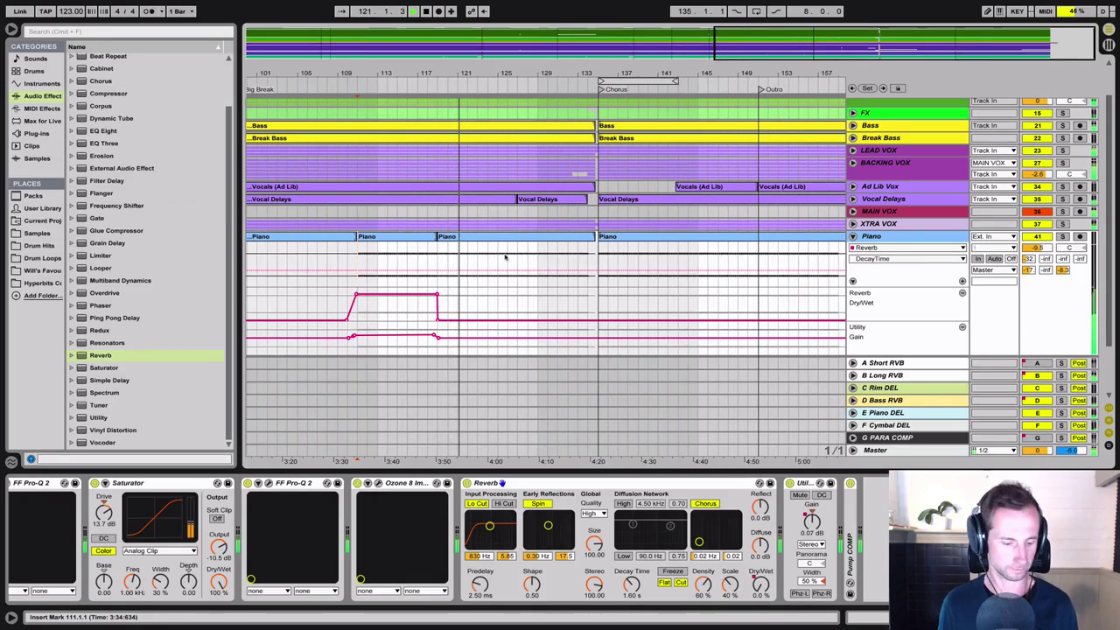
key("space")
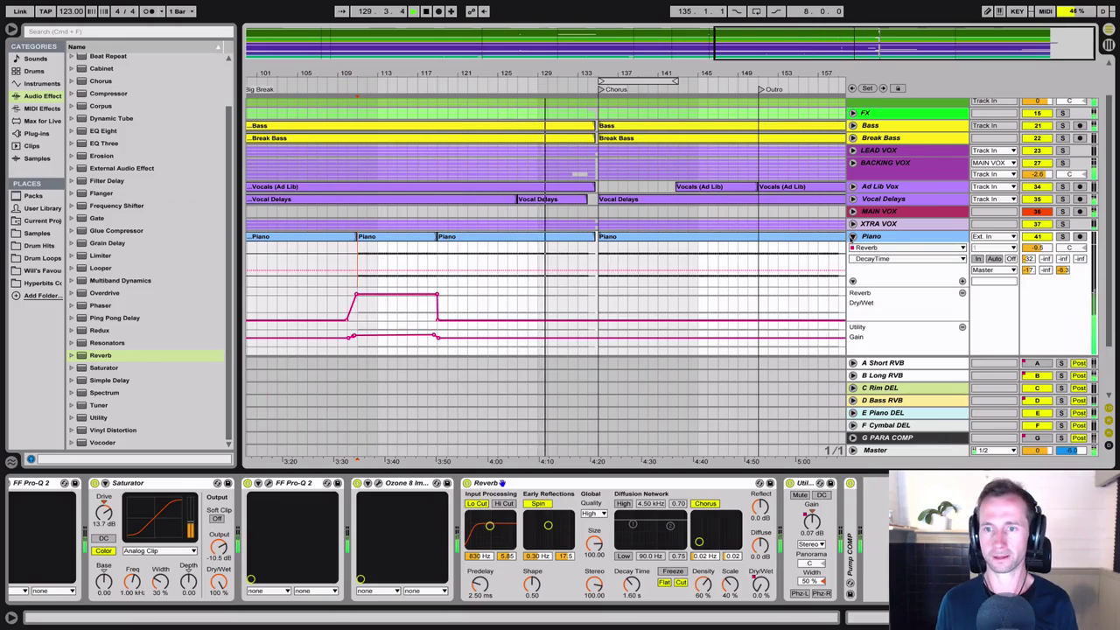
left_click(853, 237)
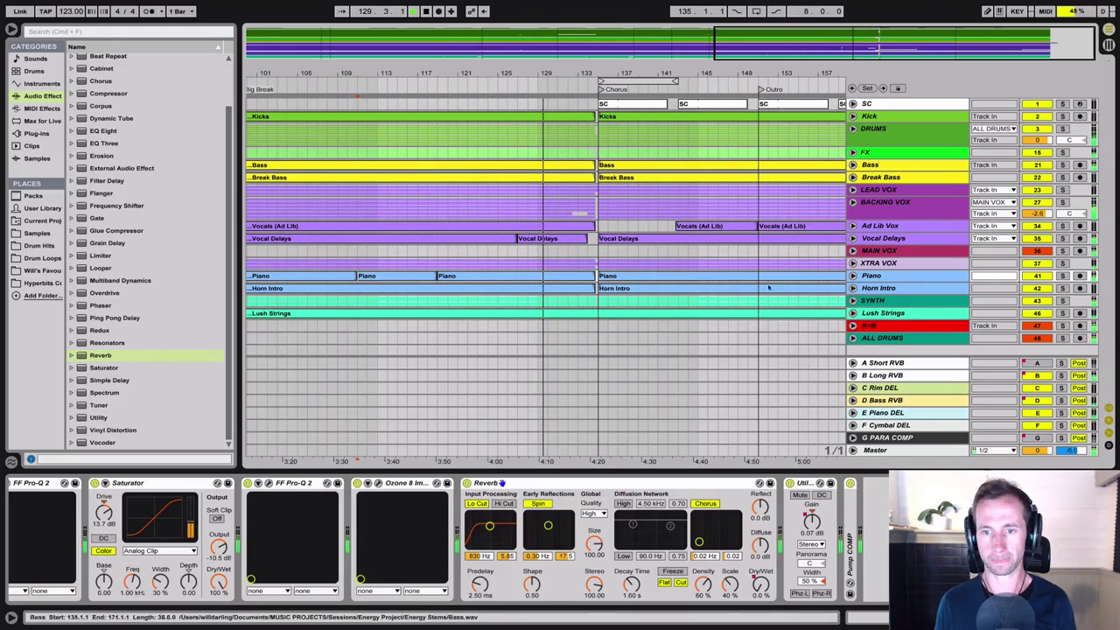
Unfold the DRUMS group, listen to it soloed in the bars leading into the final Chorus, then fold and unsolo it
left_click(901, 337)
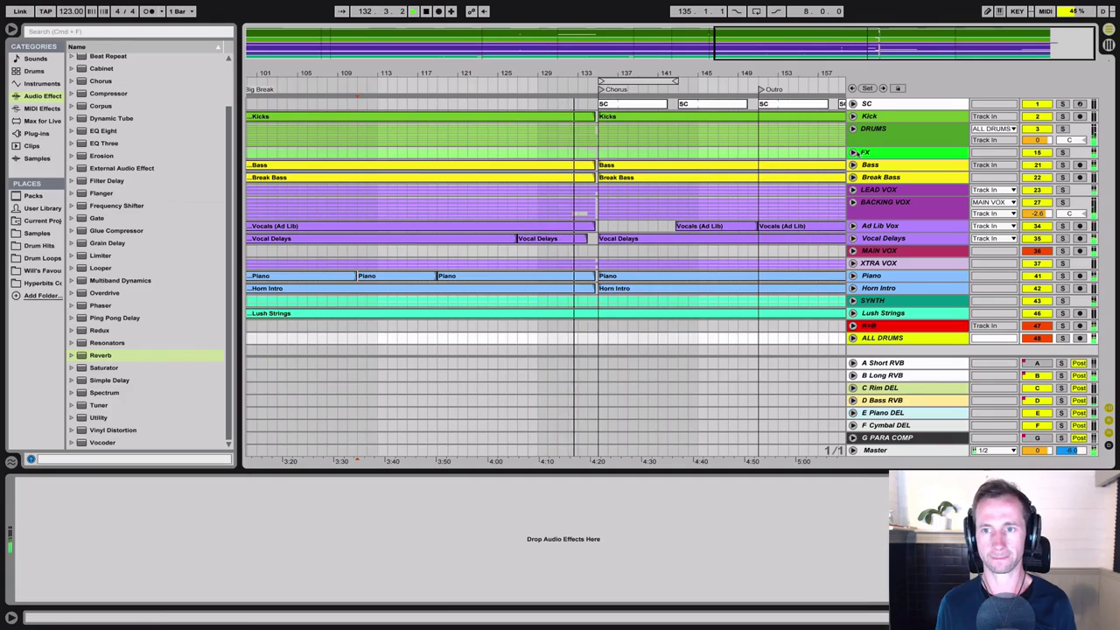
left_click(853, 128)
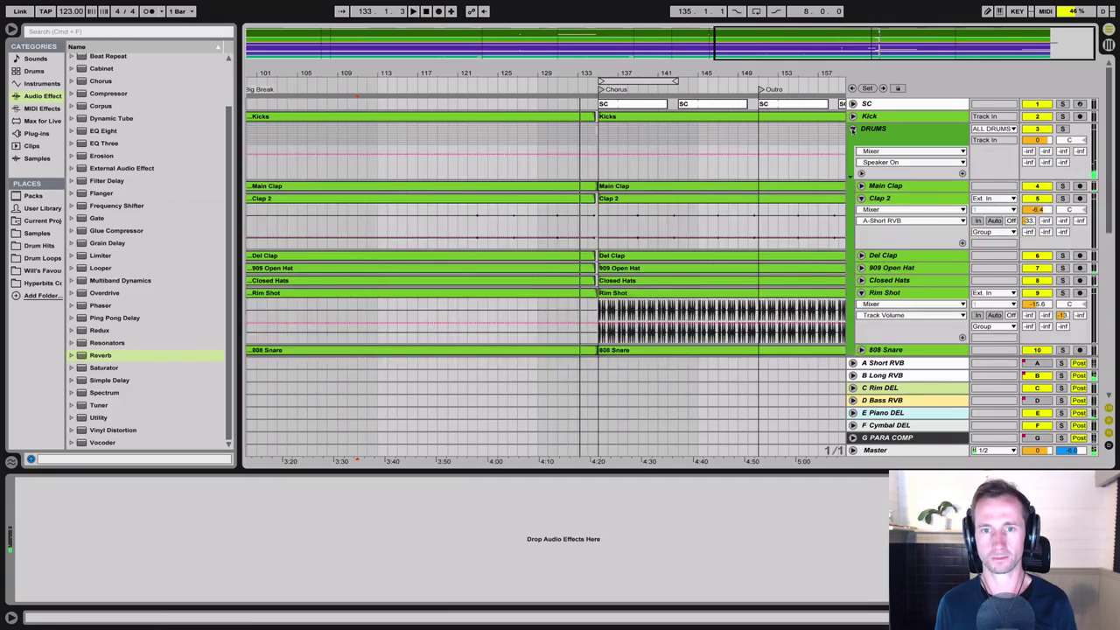
left_click(1062, 128)
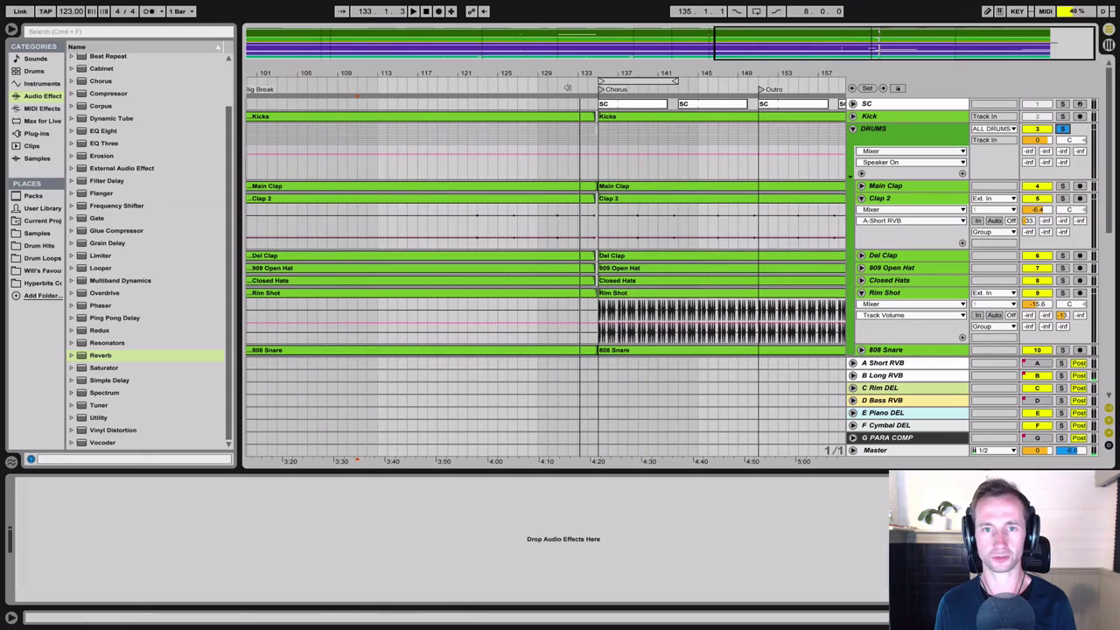
left_click(557, 87)
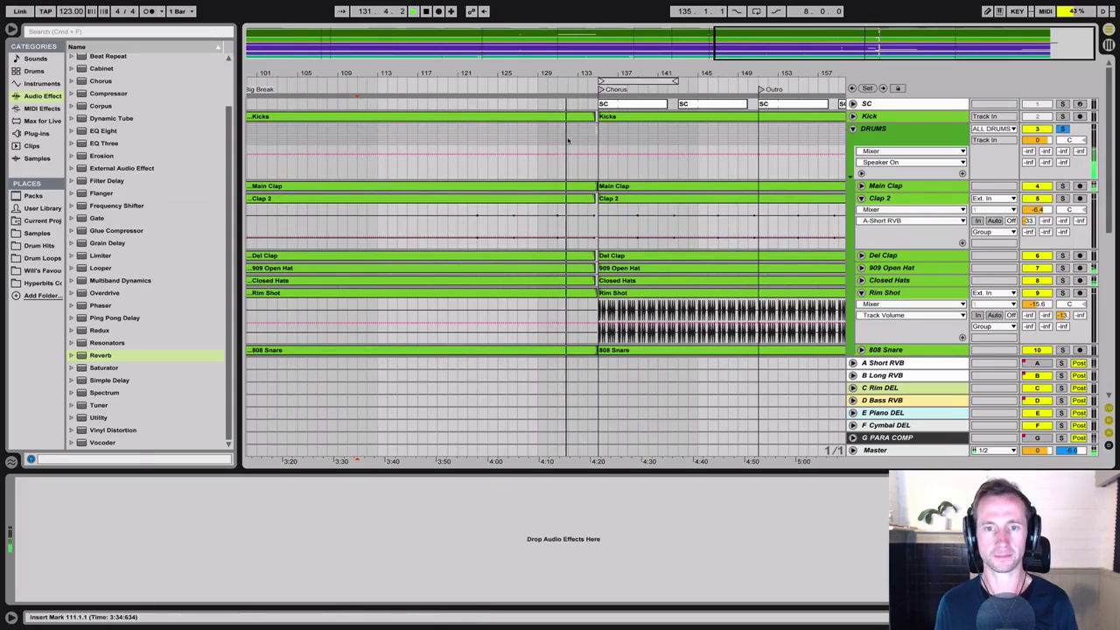
left_click(853, 129)
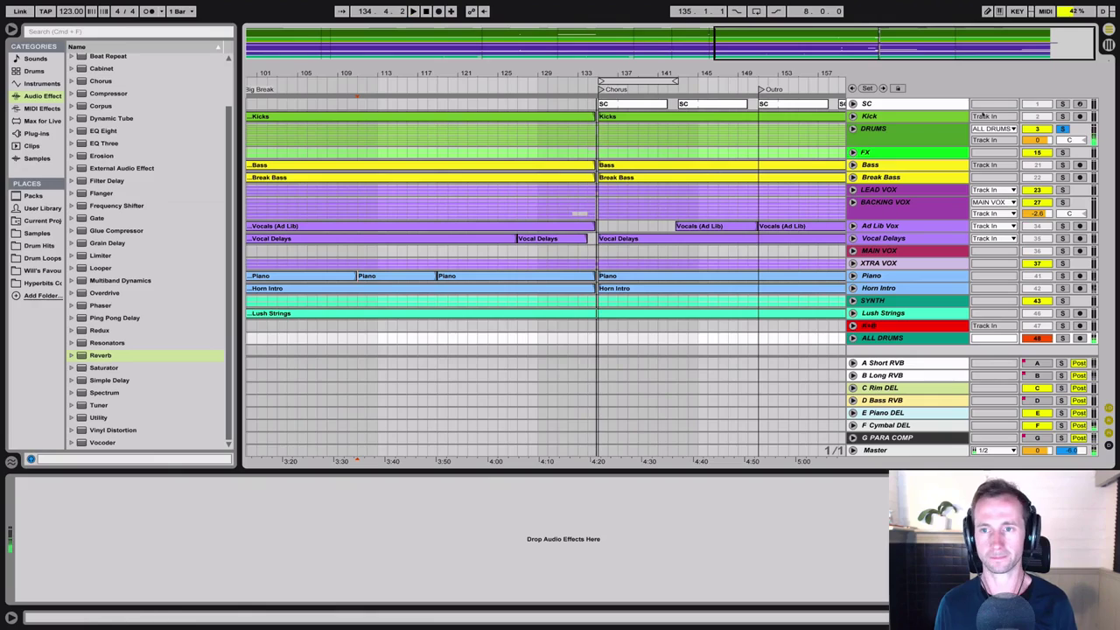
left_click(1070, 130)
left_click(1063, 129)
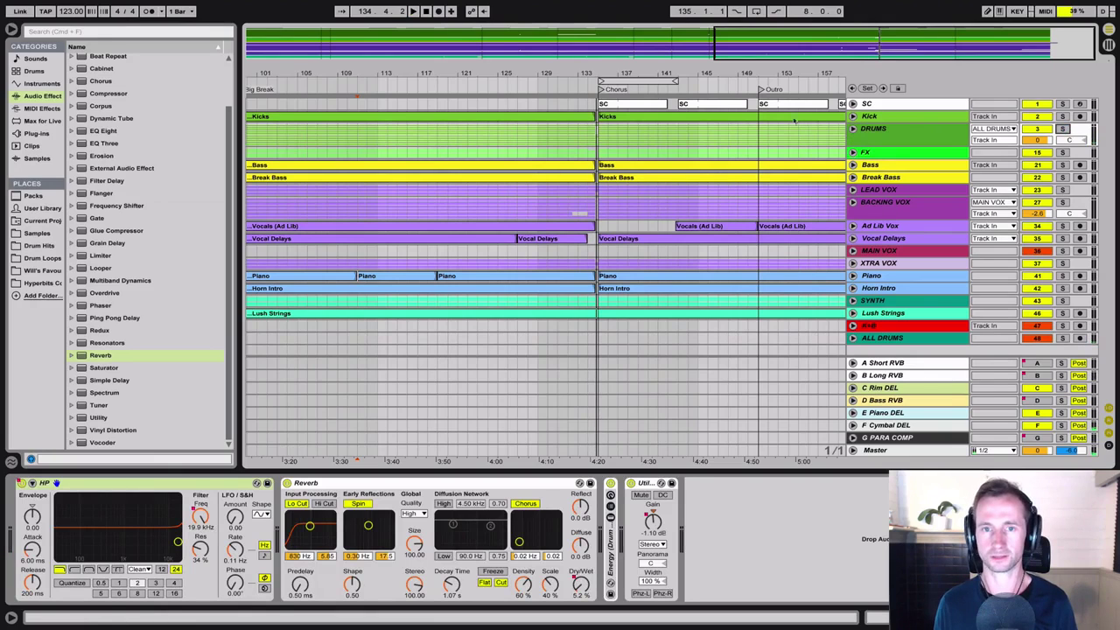
Play the bars leading into the final Chorus, unfold the ALL DRUMS track, and try a much lower track volume before resetting it
key("space")
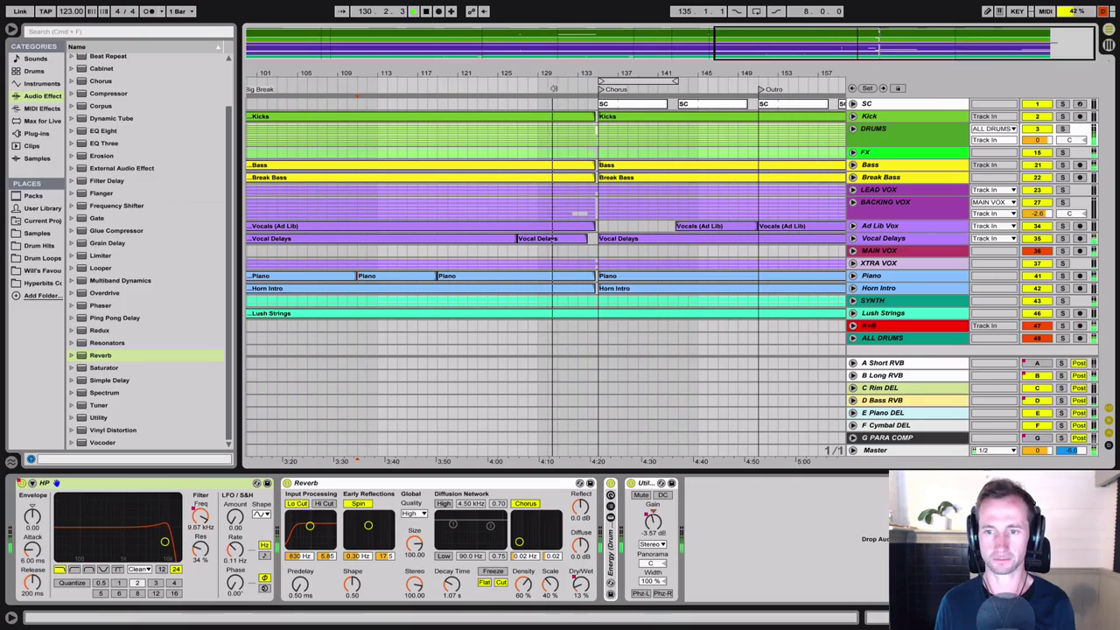
left_click(893, 339)
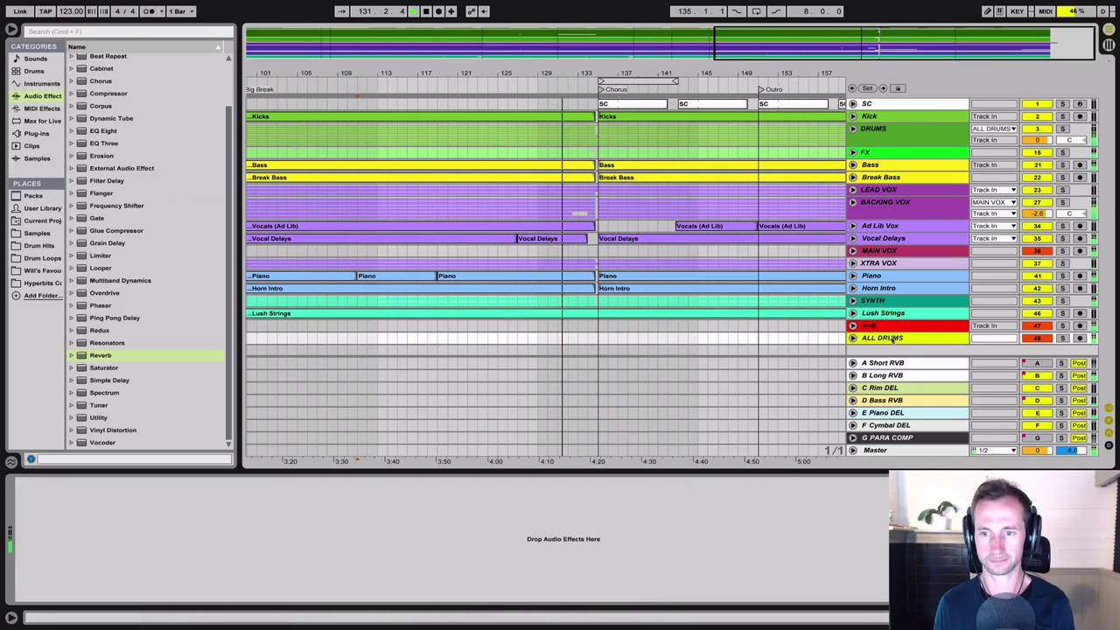
left_click_drag(962, 344, 962, 349)
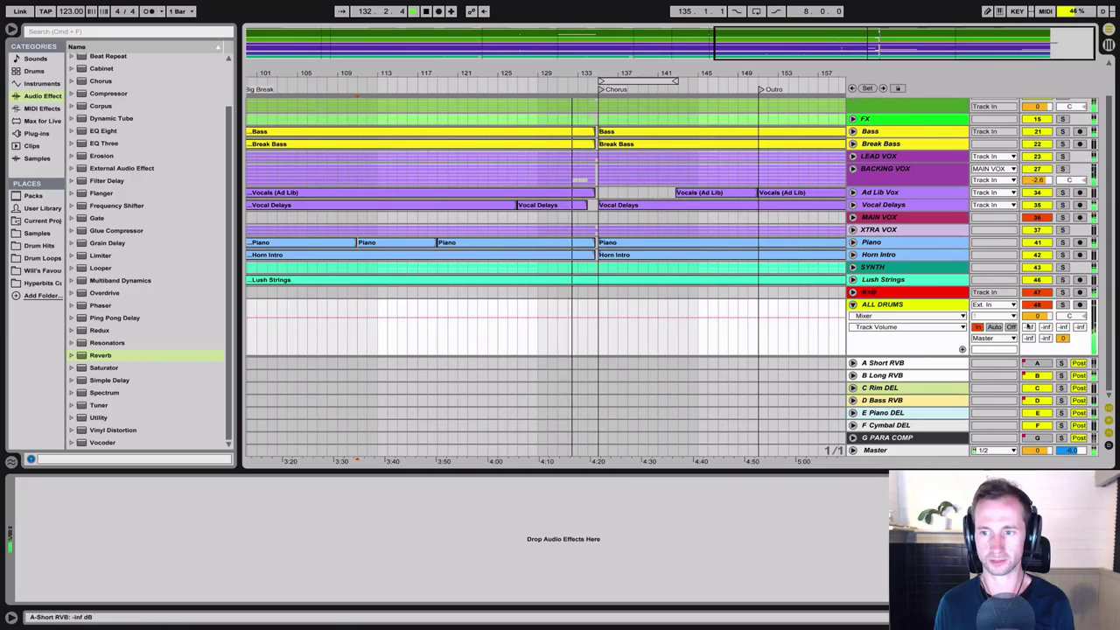
left_click_drag(1037, 316, 1037, 337)
key("Delete")
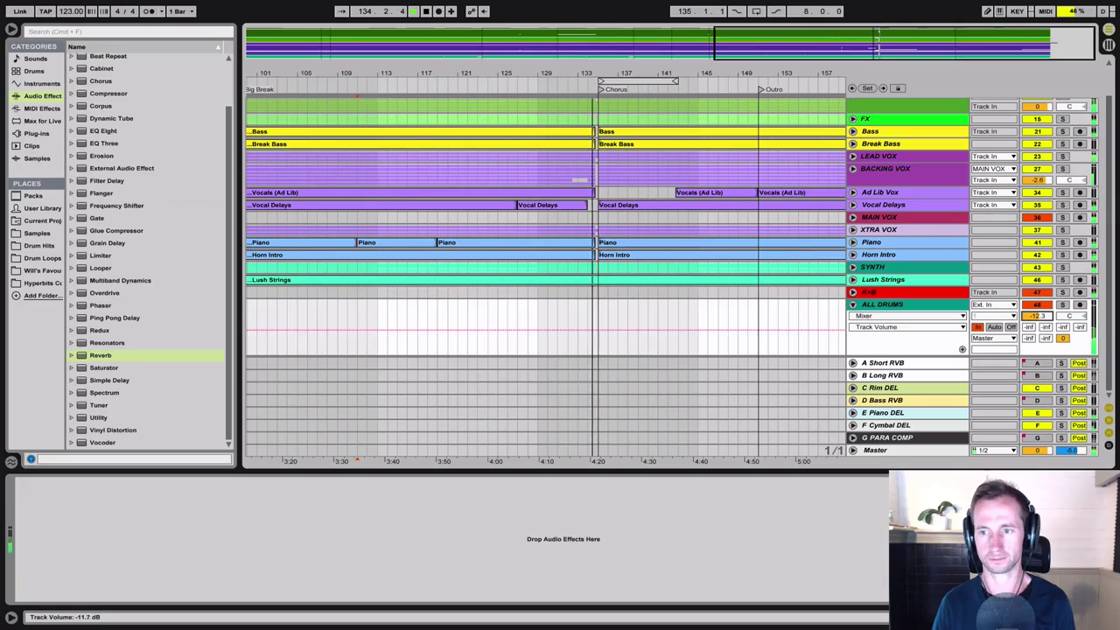
Automate the ALL DRUMS track volume in a new lane to fall gradually from bar 132 and return at bar 135, and fold the track
right_click(1036, 316)
left_click(1033, 333)
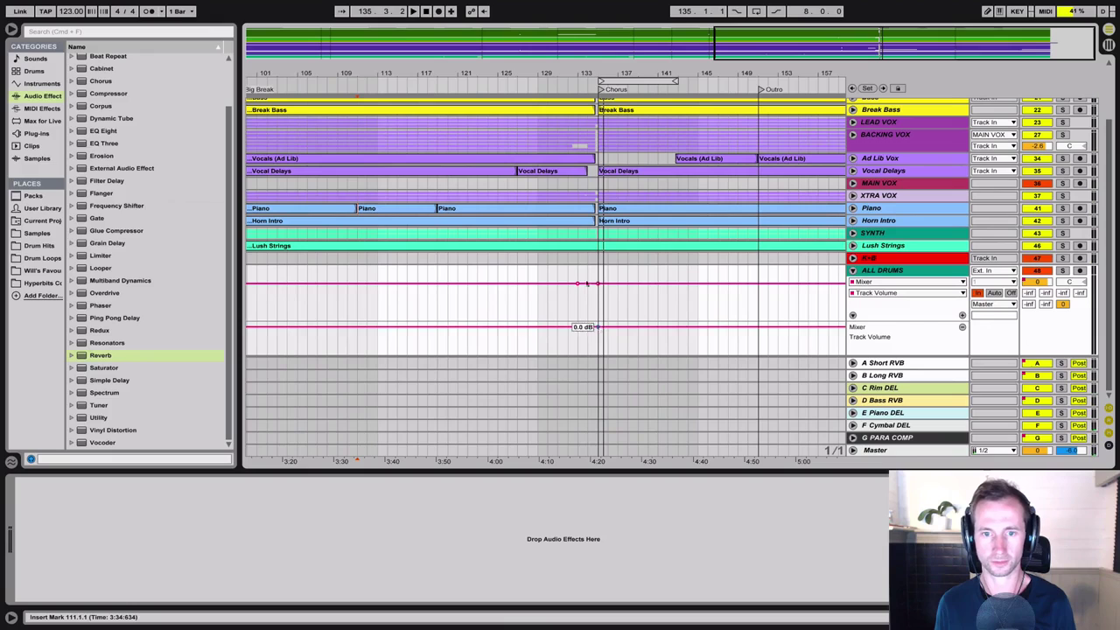
left_click_drag(582, 71, 542, 263)
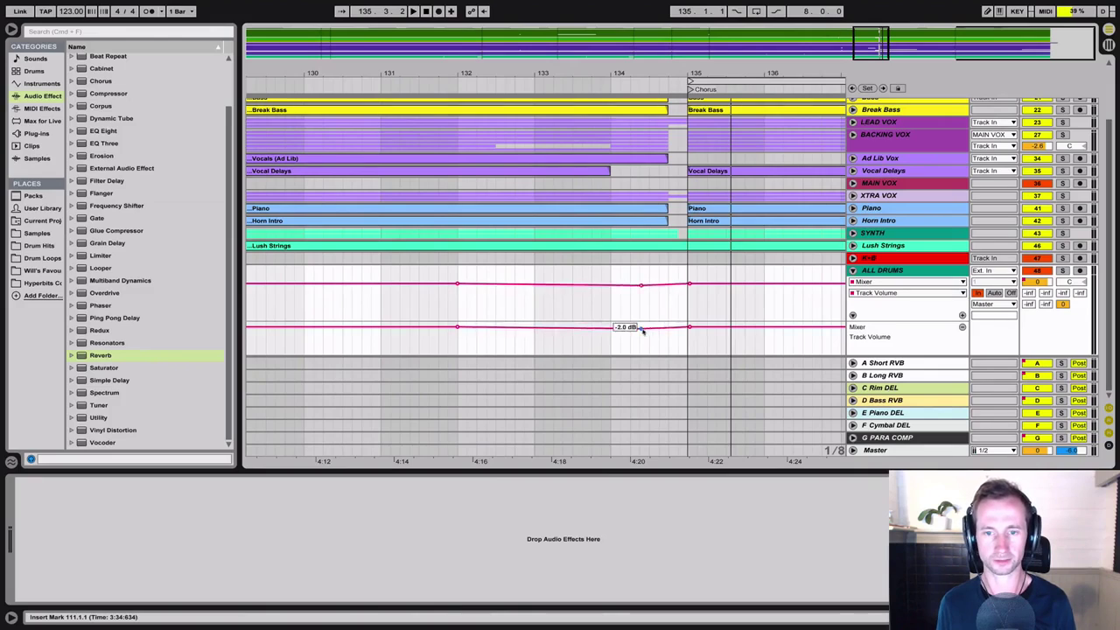
left_click_drag(687, 327, 688, 330)
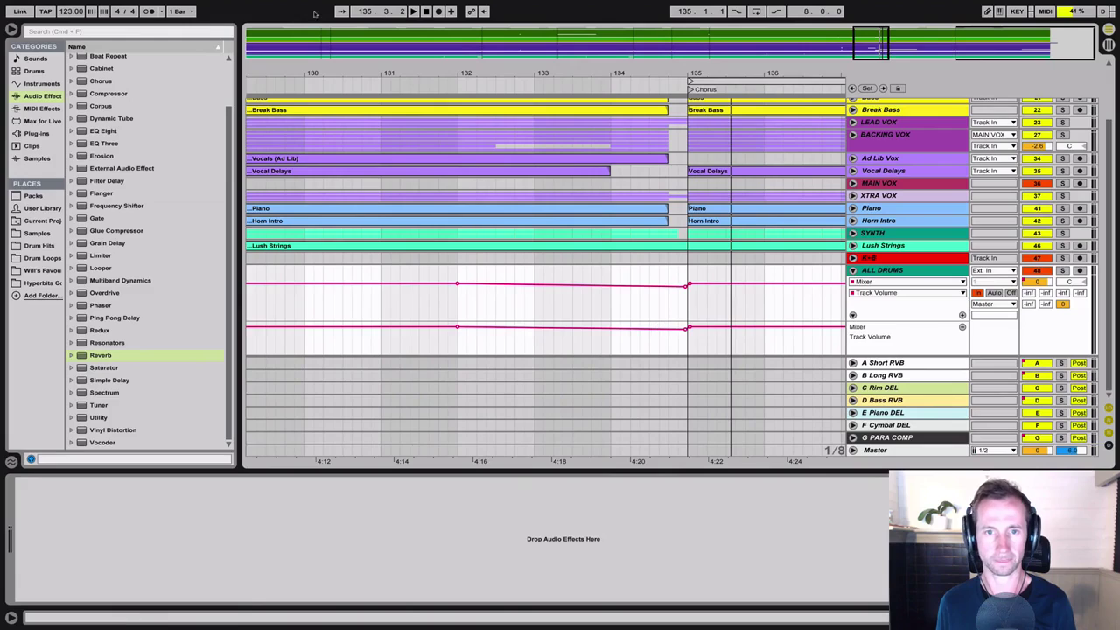
left_click(371, 87)
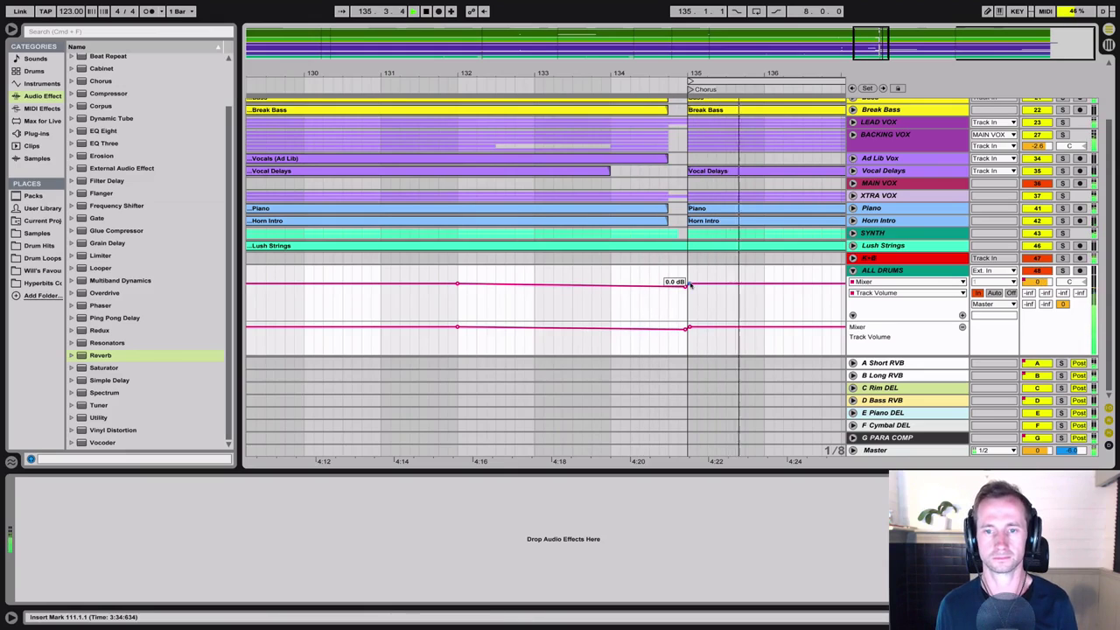
left_click_drag(686, 283, 685, 282)
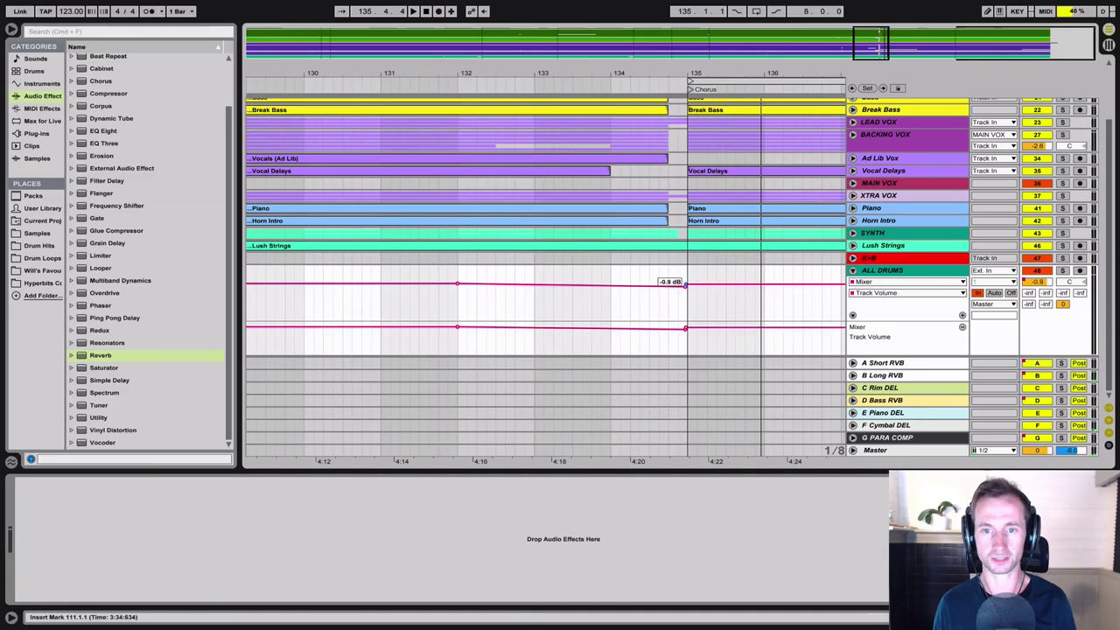
left_click(853, 271)
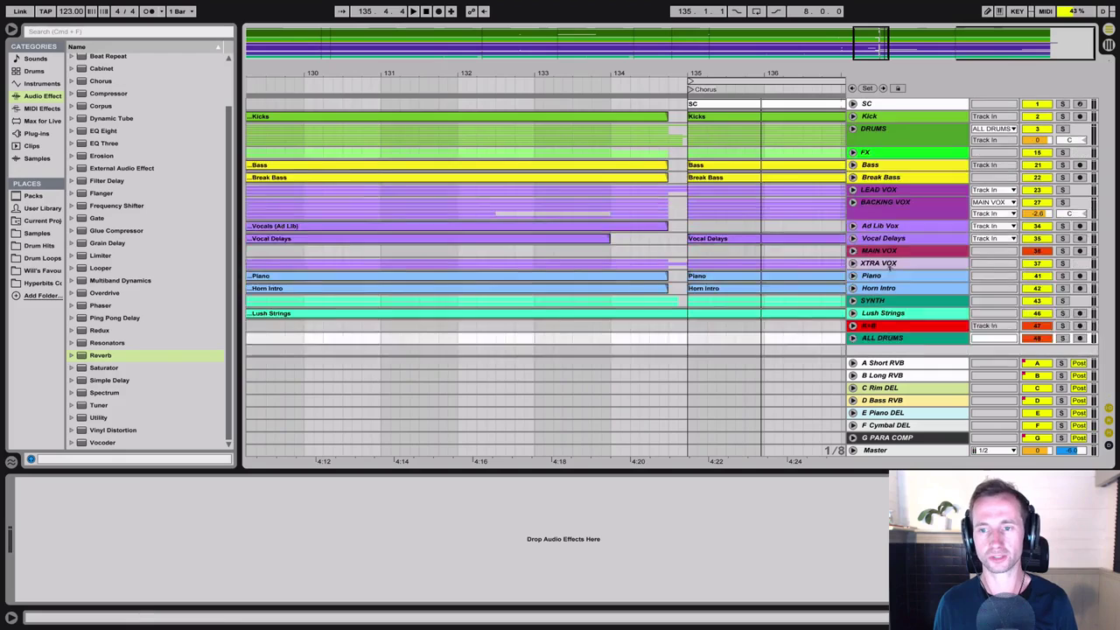
Add a high-pass Auto Filter to the ALL DRUMS track and lower its frequency to 26.0 Hz
left_click(921, 340)
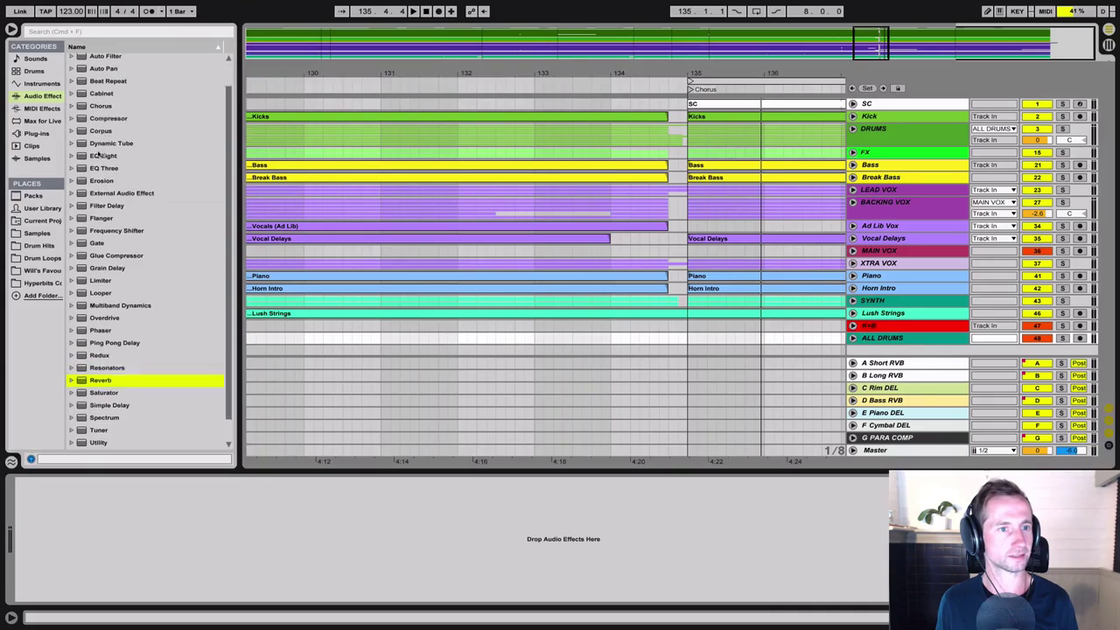
scroll(103, 140, "up", 3)
left_click(100, 84)
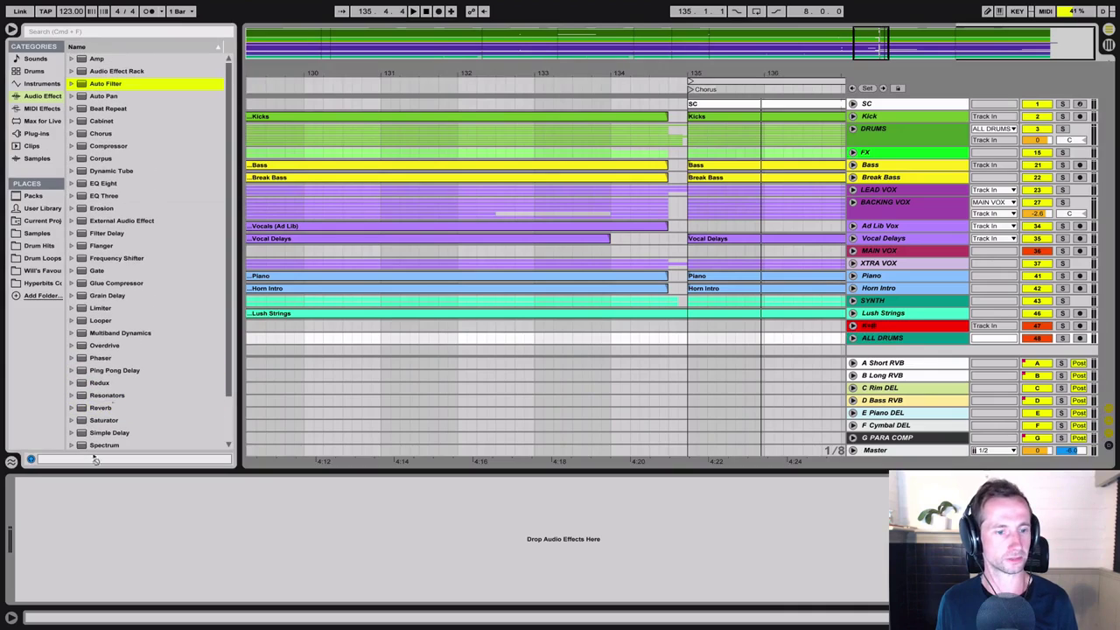
left_click_drag(96, 460, 78, 536)
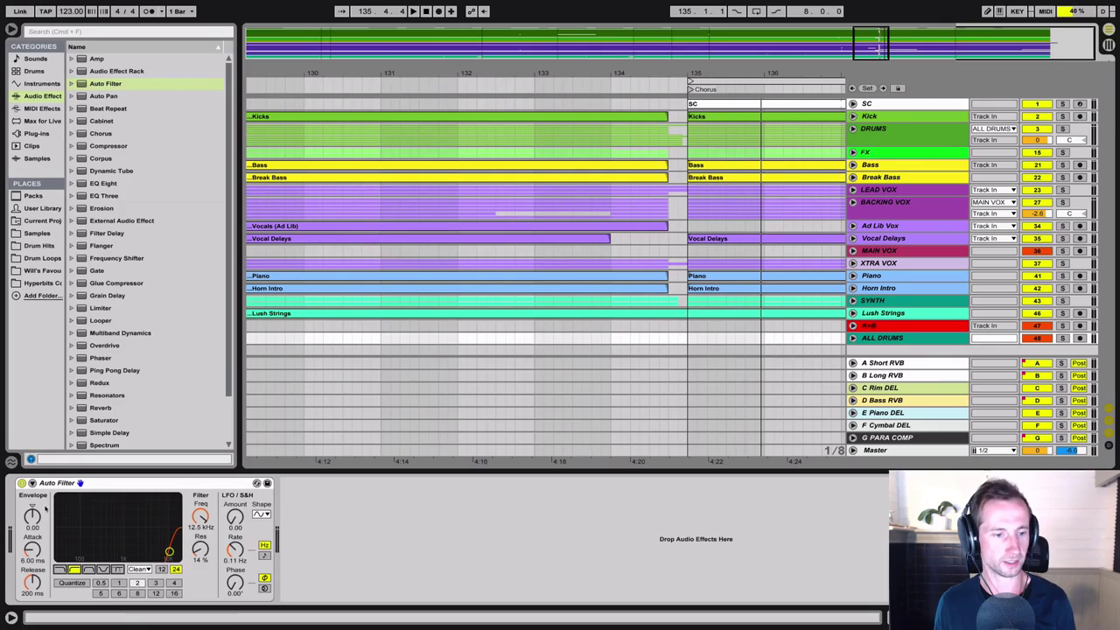
left_click_drag(196, 515, 197, 578)
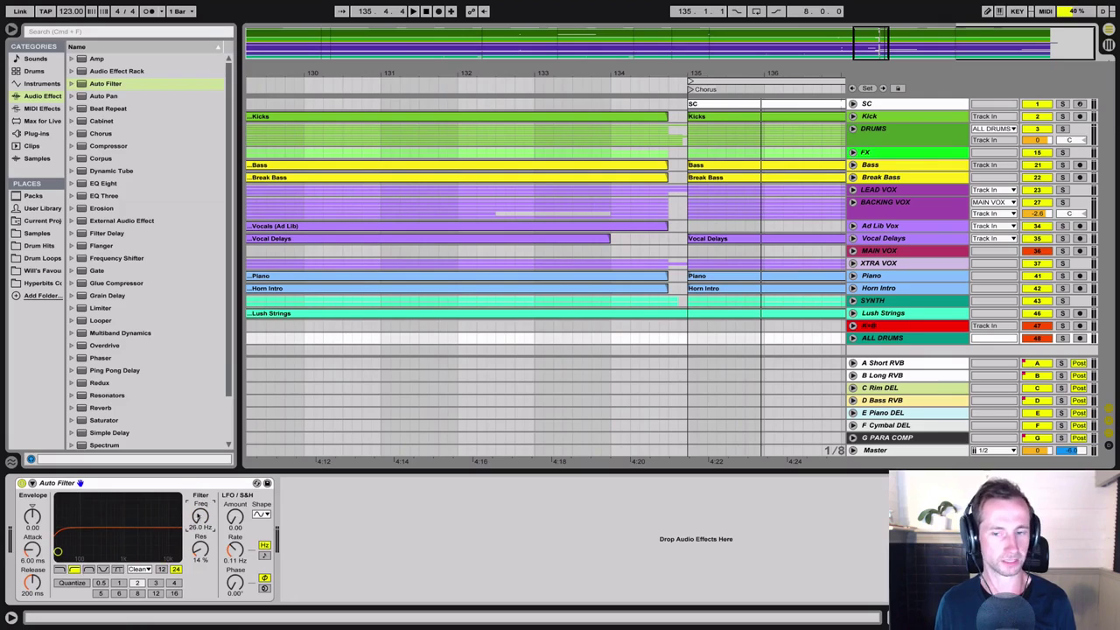
Set the Auto Filter's frequency to 27.4 Hz while playing from bar 130, and show its resonance and frequency automation in new lanes
left_click(506, 87)
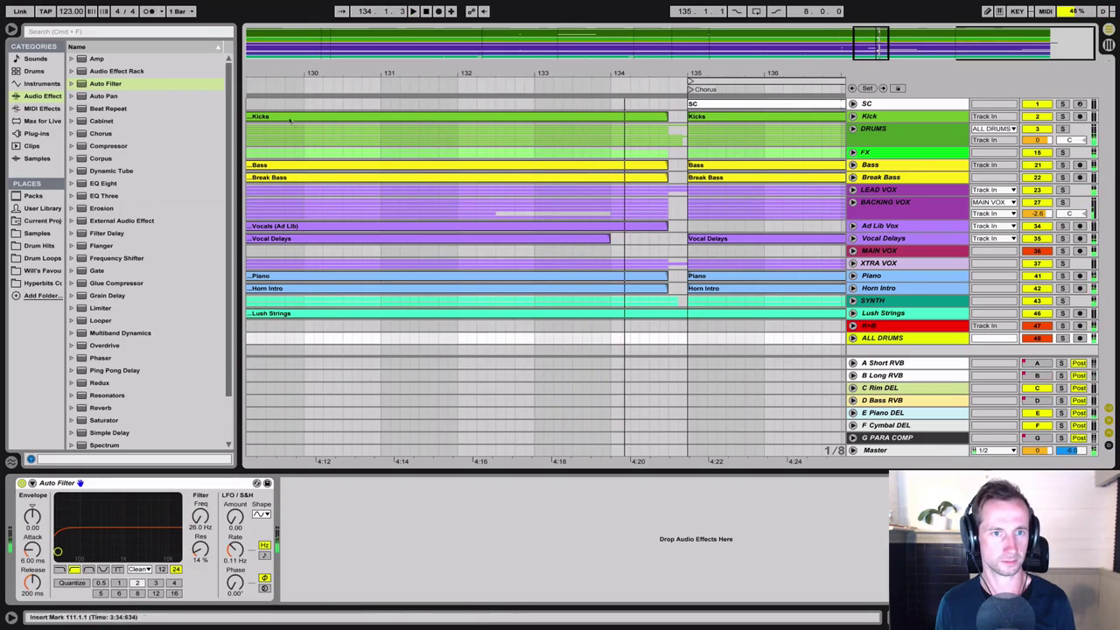
left_click(306, 86)
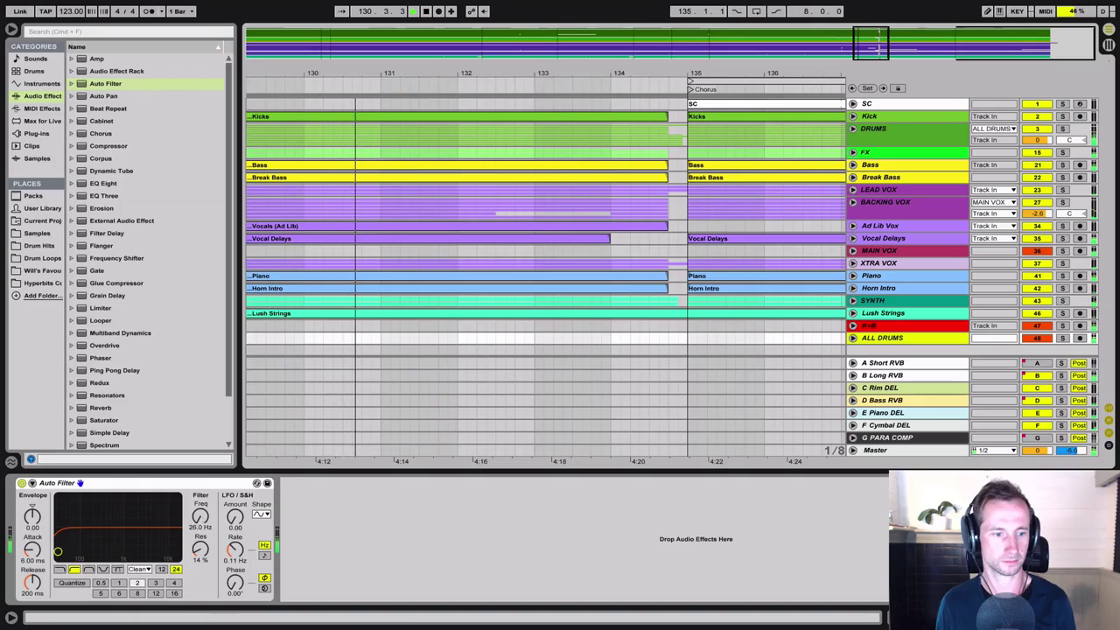
mouse_move(57, 551)
left_mouse_down()
mouse_move(171, 551)
mouse_move(57, 552)
left_mouse_up()
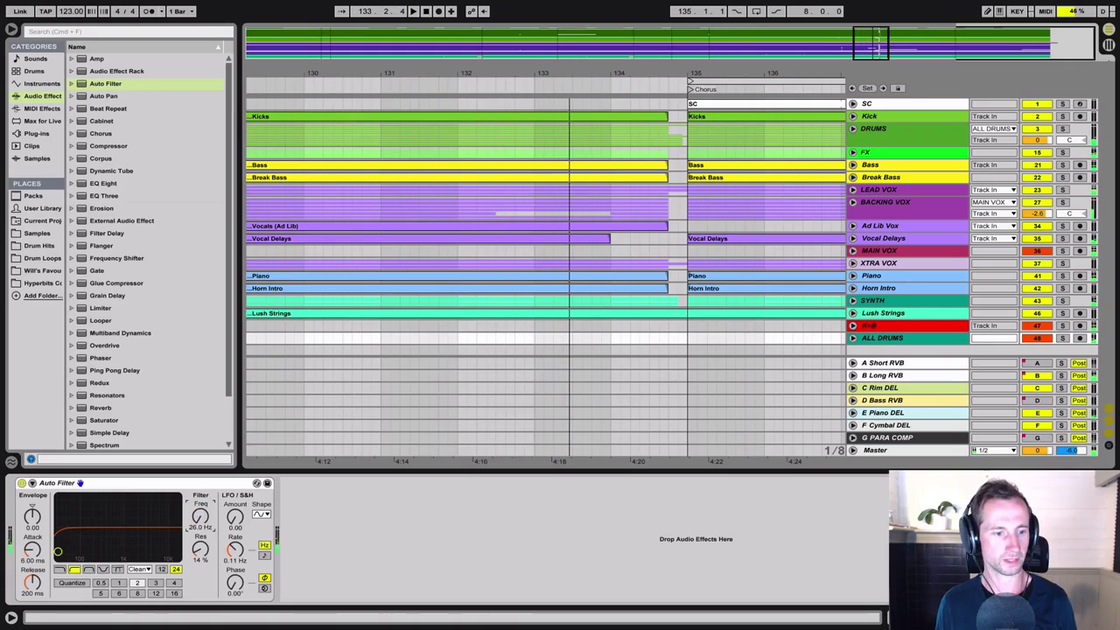
right_click(201, 550)
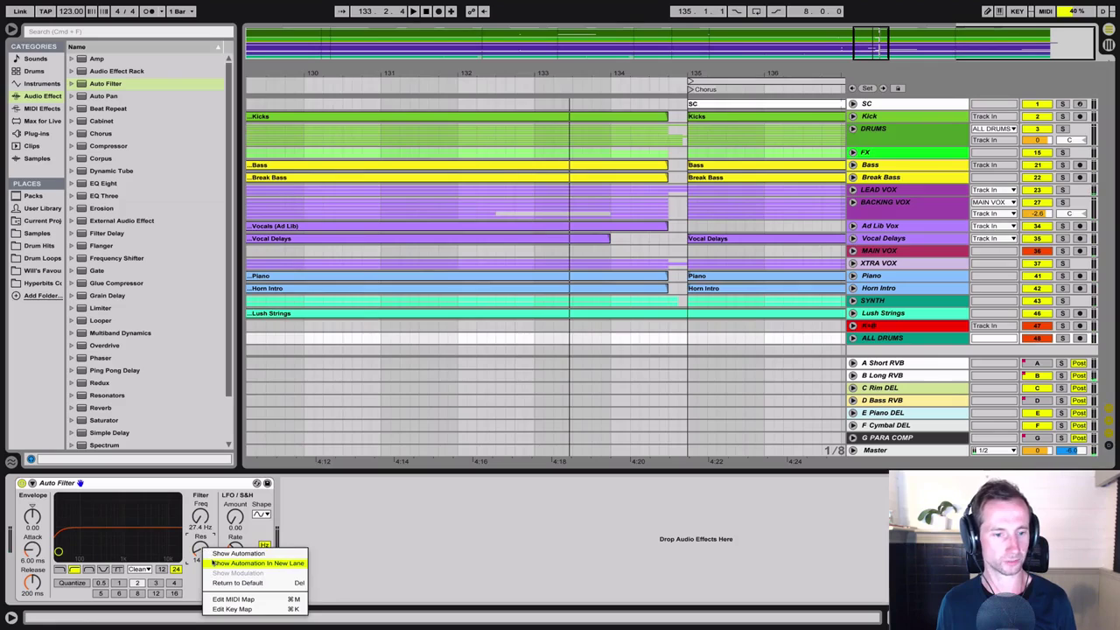
left_click(245, 565)
right_click(200, 518)
left_click(250, 530)
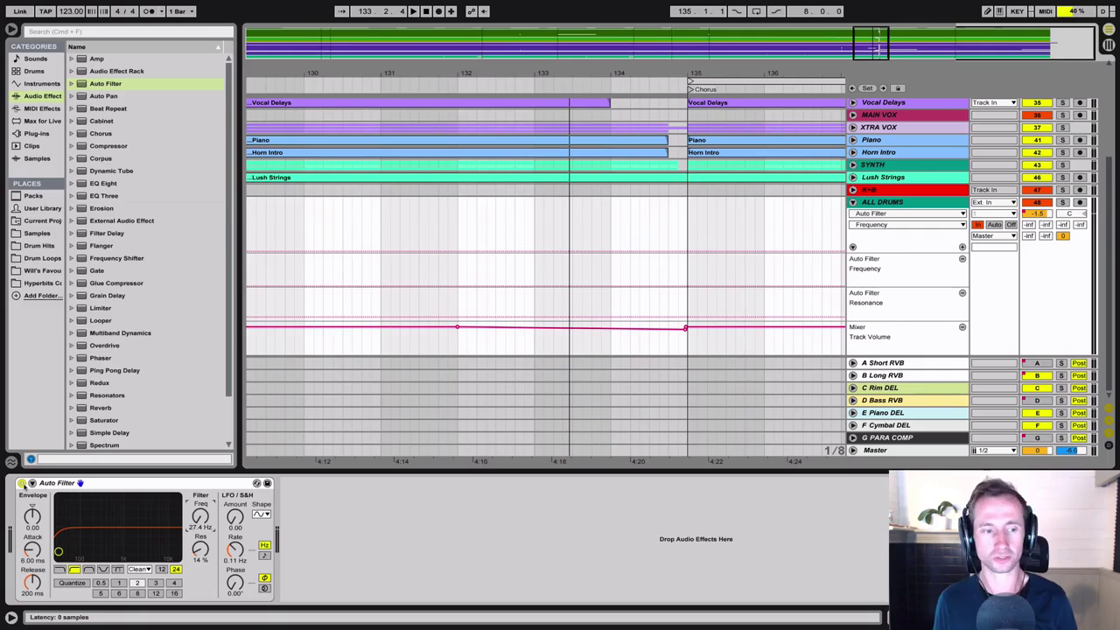
Automate the Auto Filter's frequency to rise from 27.4 Hz at bar 131 to a peak just before bar 135, dropping back sharply
left_click(22, 483)
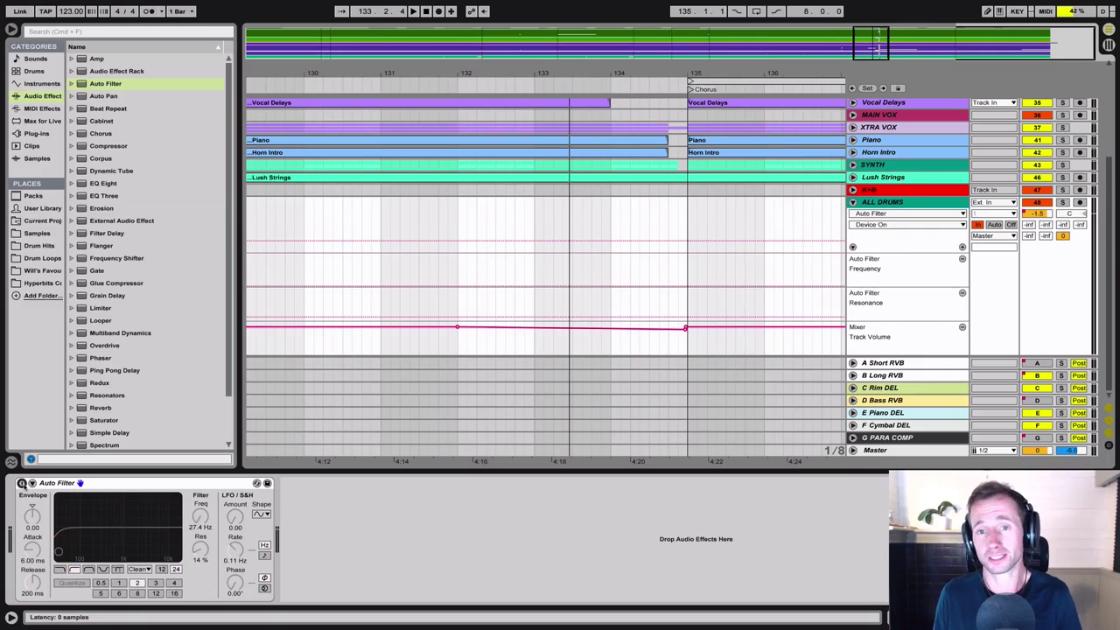
left_click(22, 483)
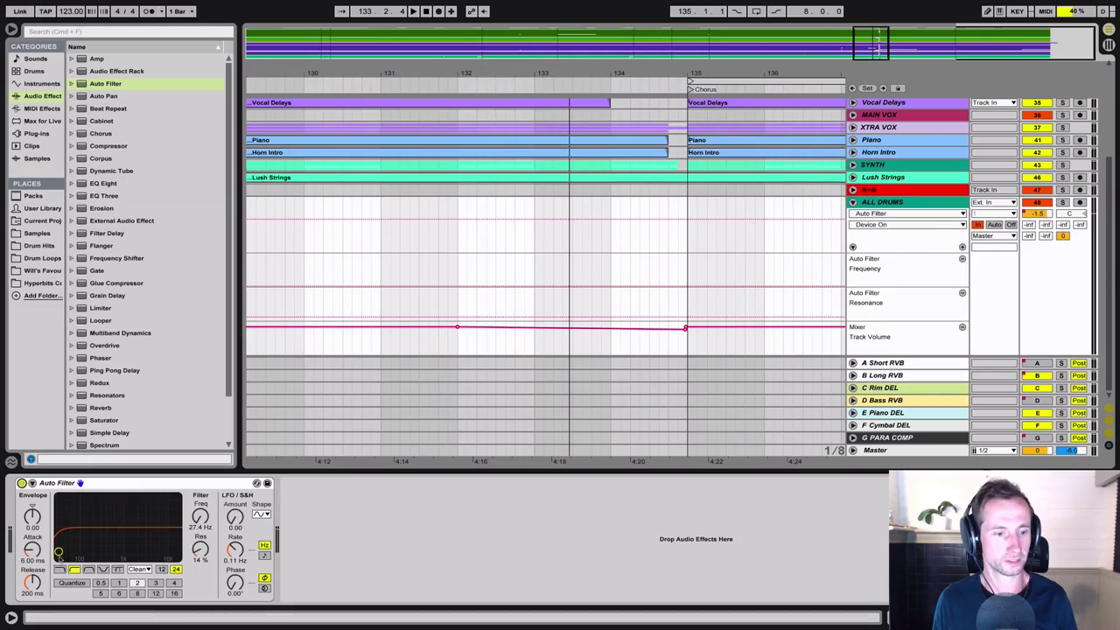
left_click(197, 520)
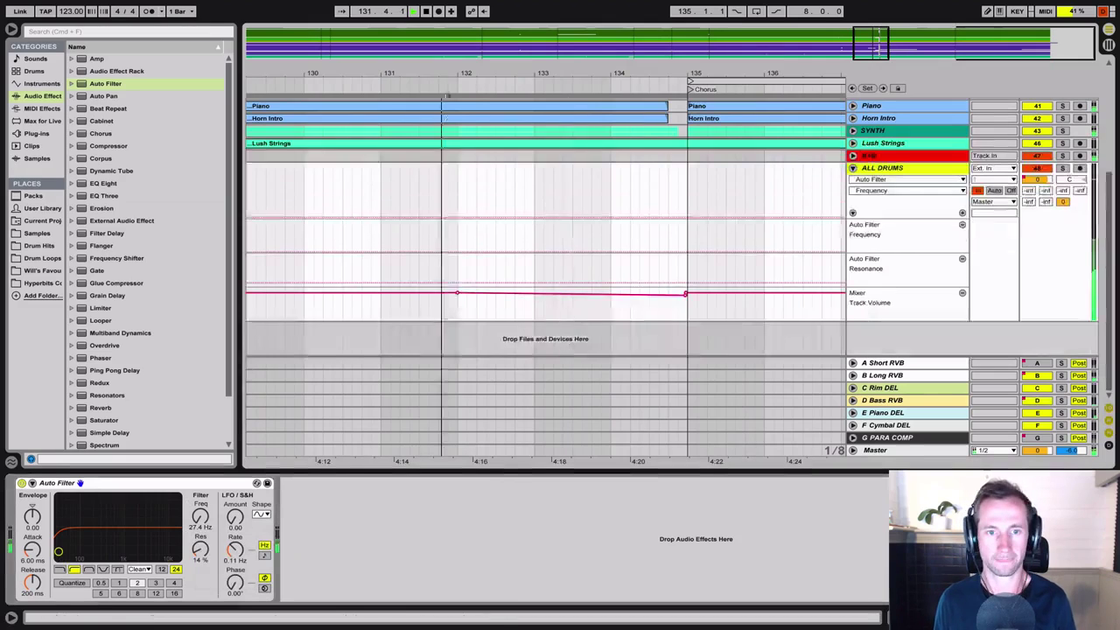
left_click(458, 253)
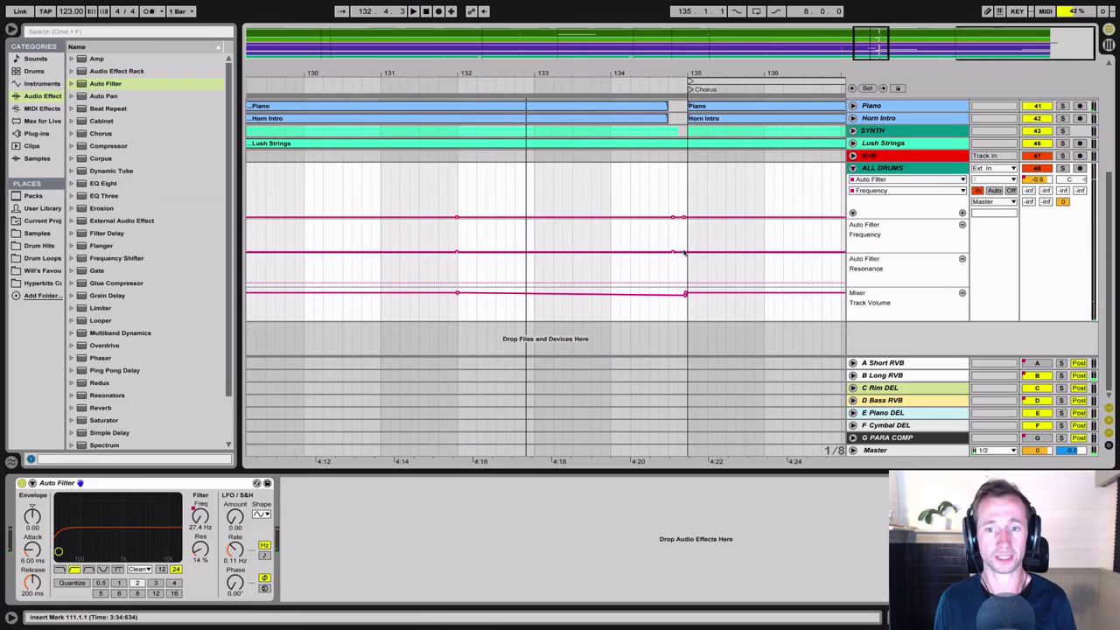
left_click_drag(674, 254, 675, 239)
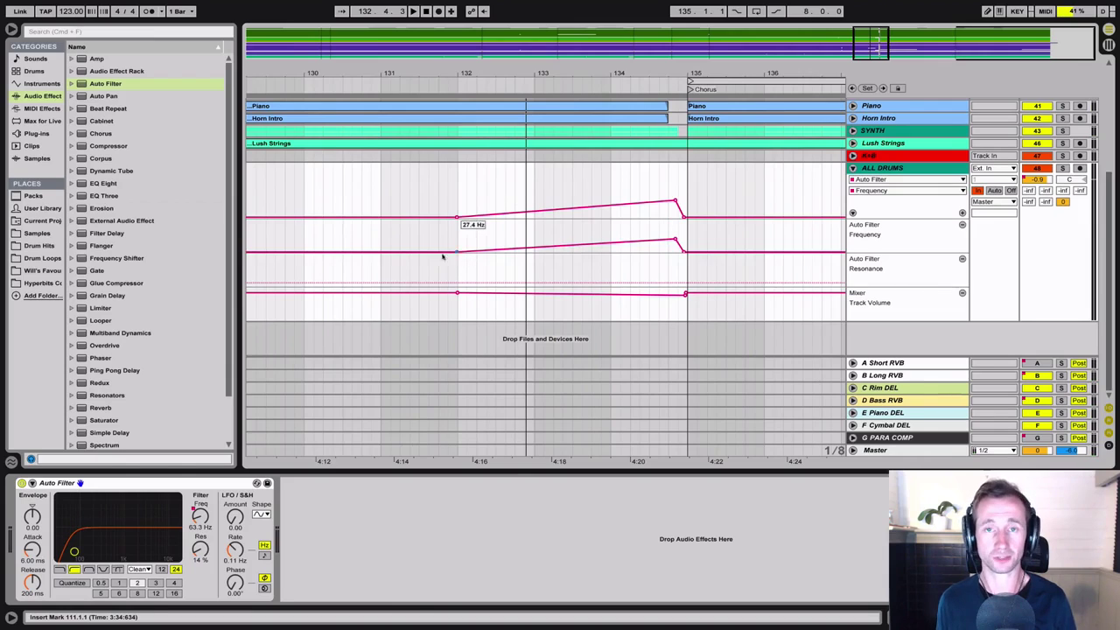
left_click_drag(442, 255, 366, 255)
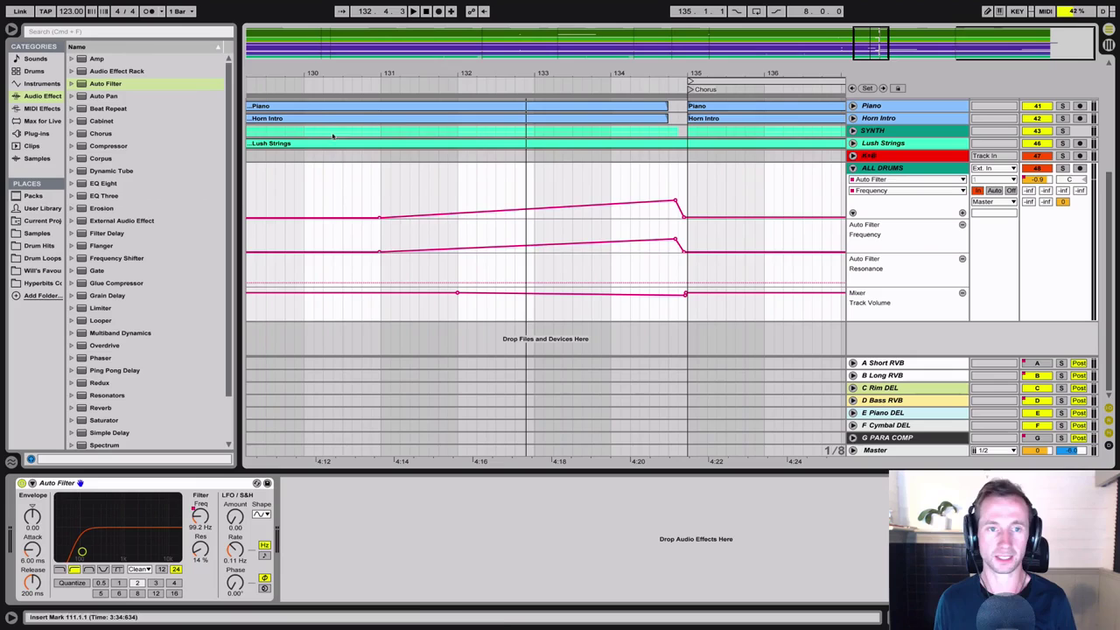
Raise the filter's resonance to about 71% between bars 131 and 135, move the frequency peak earlier at 5.78 kHz, and add a breakpoint before it
left_click(319, 87)
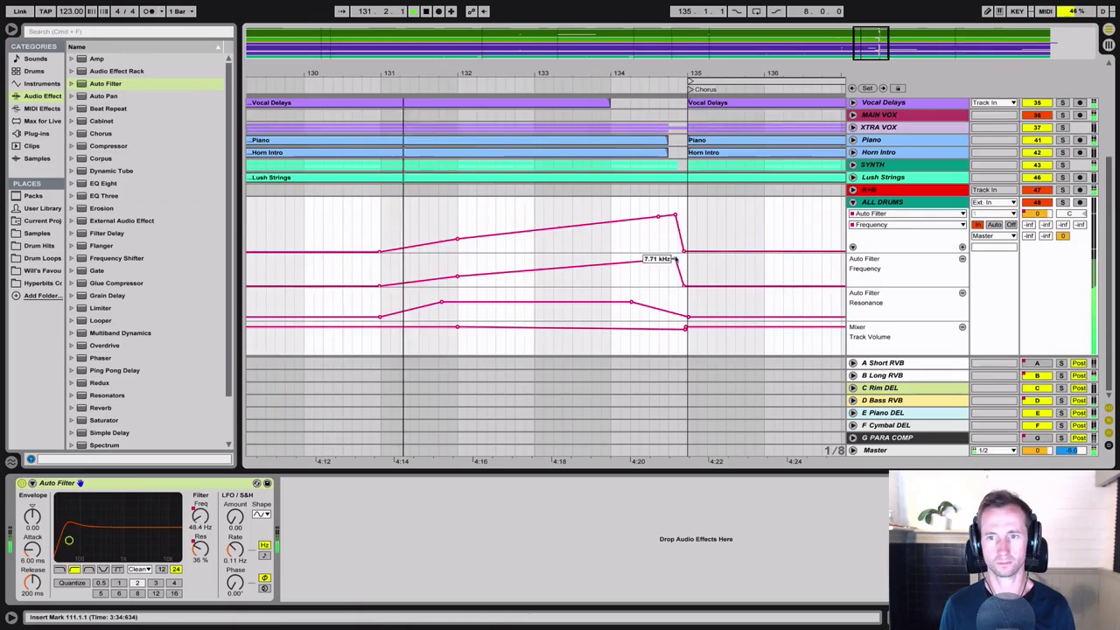
left_click_drag(675, 259, 658, 260)
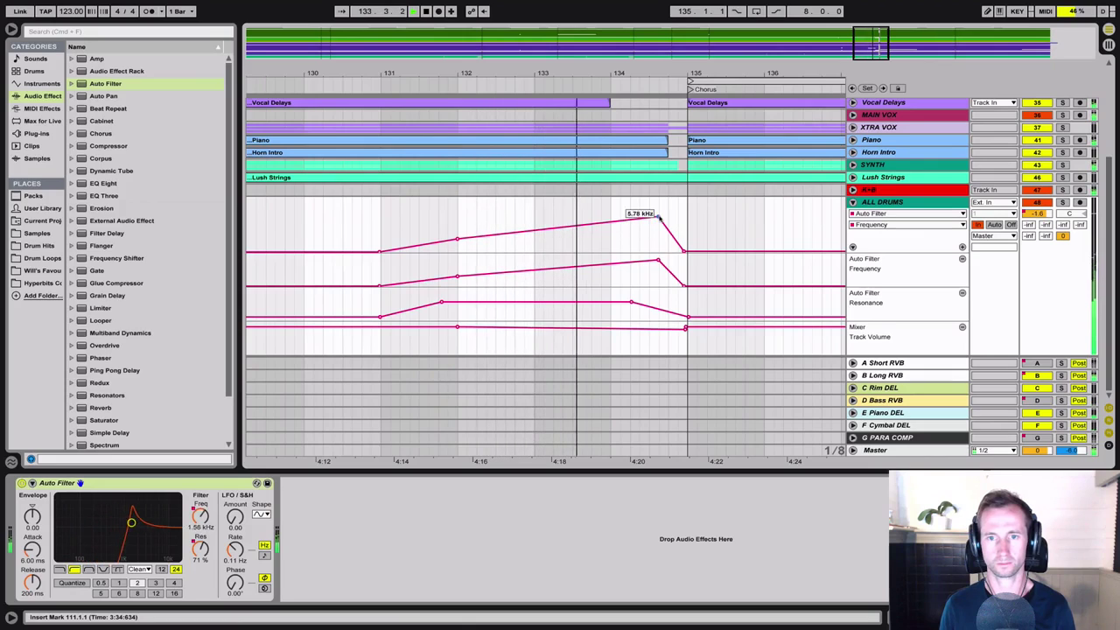
left_click(637, 220)
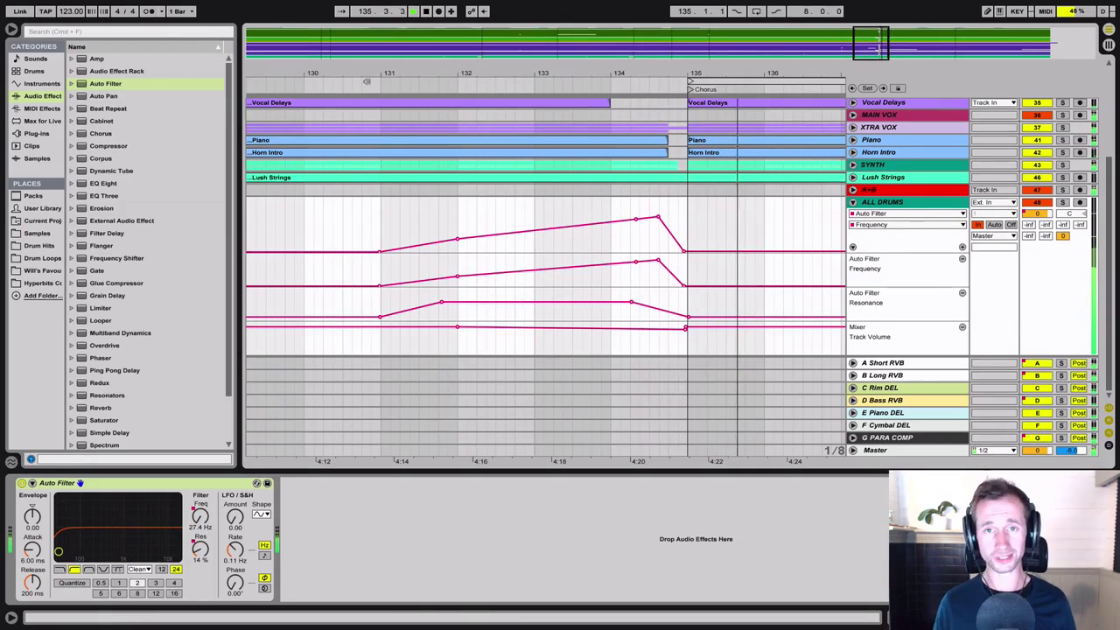
key("space")
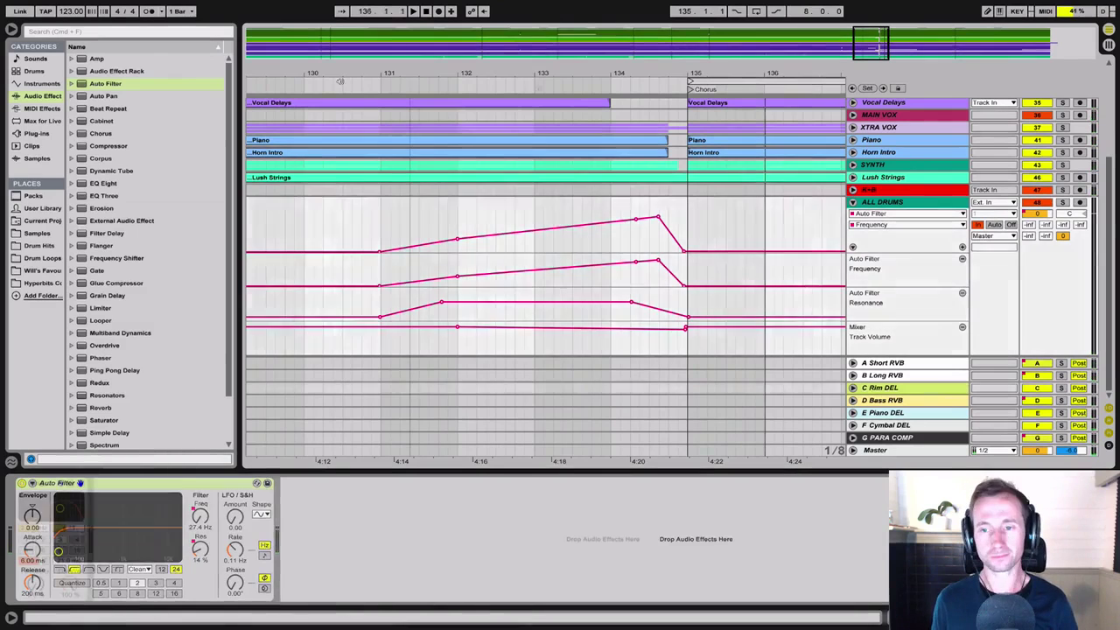
Add a second Auto Filter, set as a low-pass, after the first one on the ALL DRUMS track
left_click(409, 387)
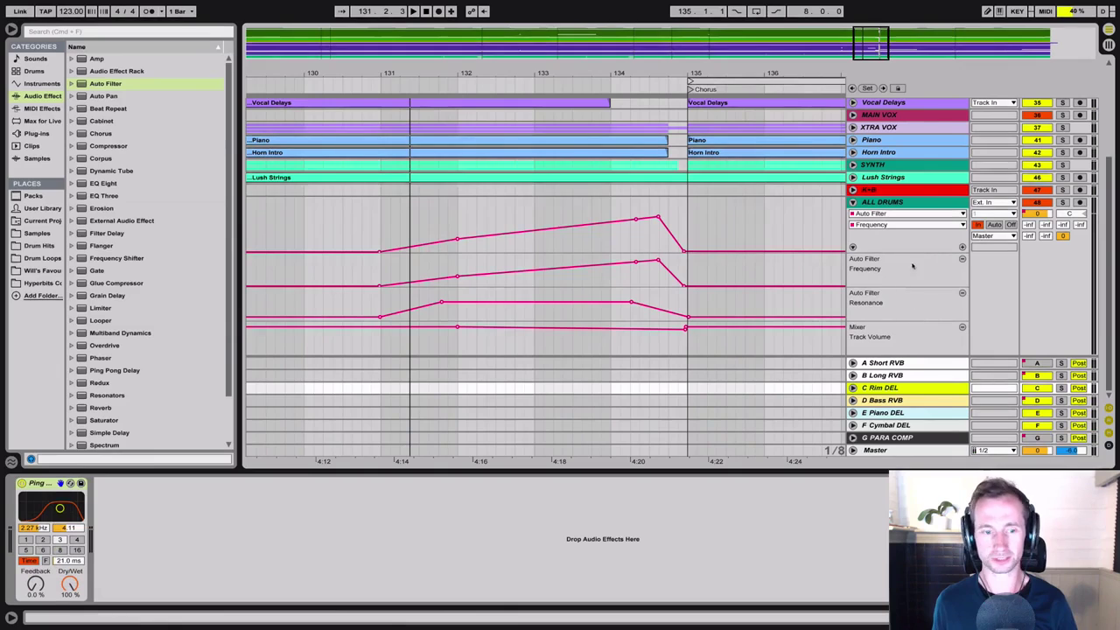
left_click(908, 201)
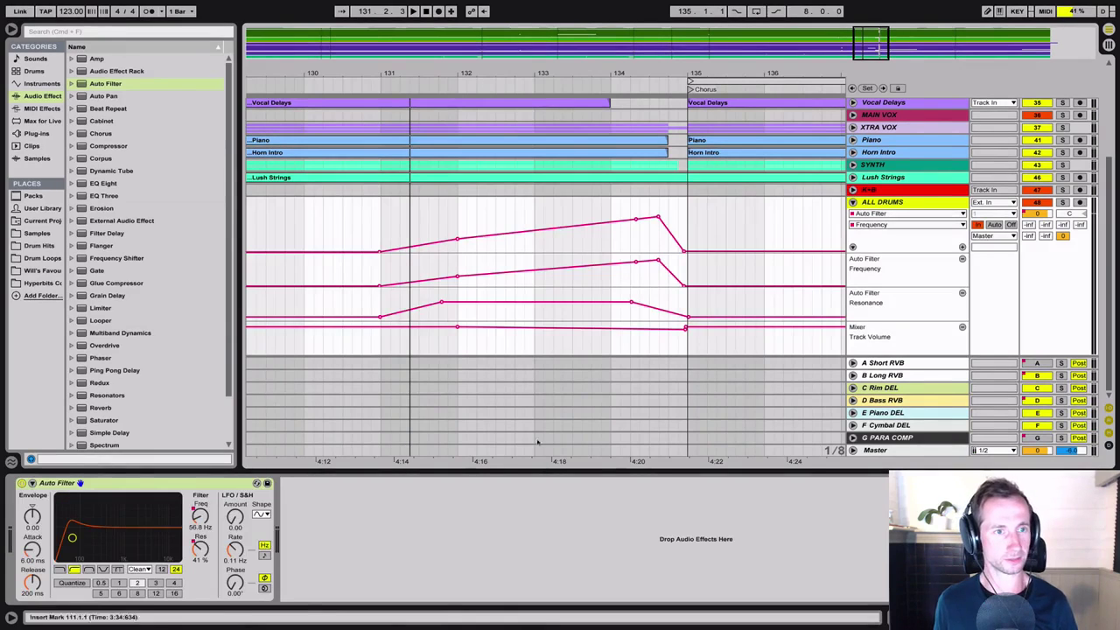
left_click(117, 83)
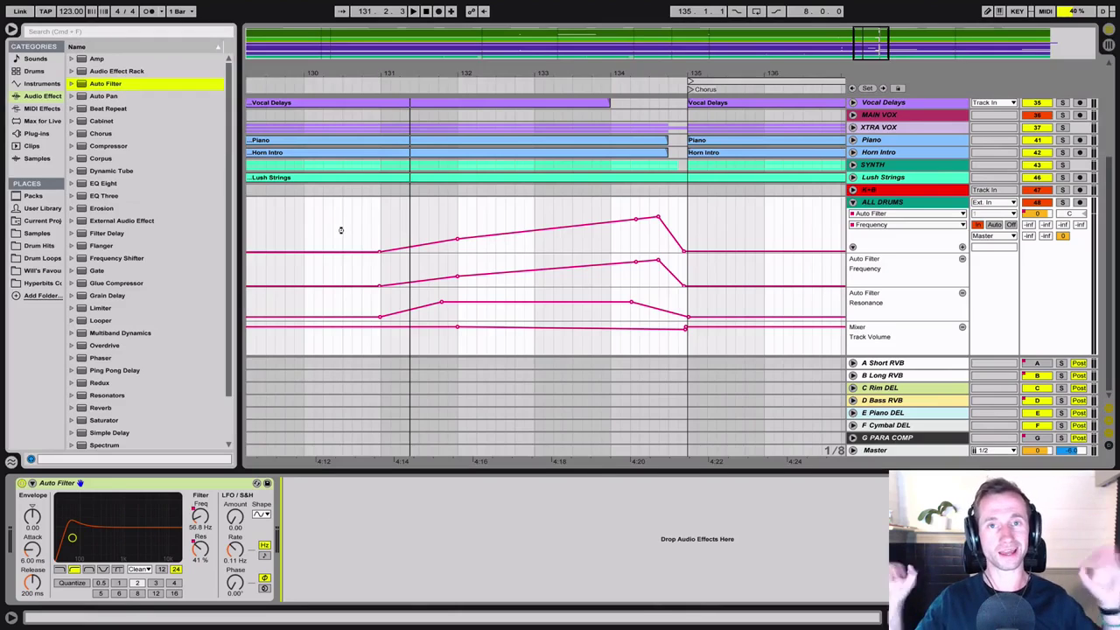
key("Return")
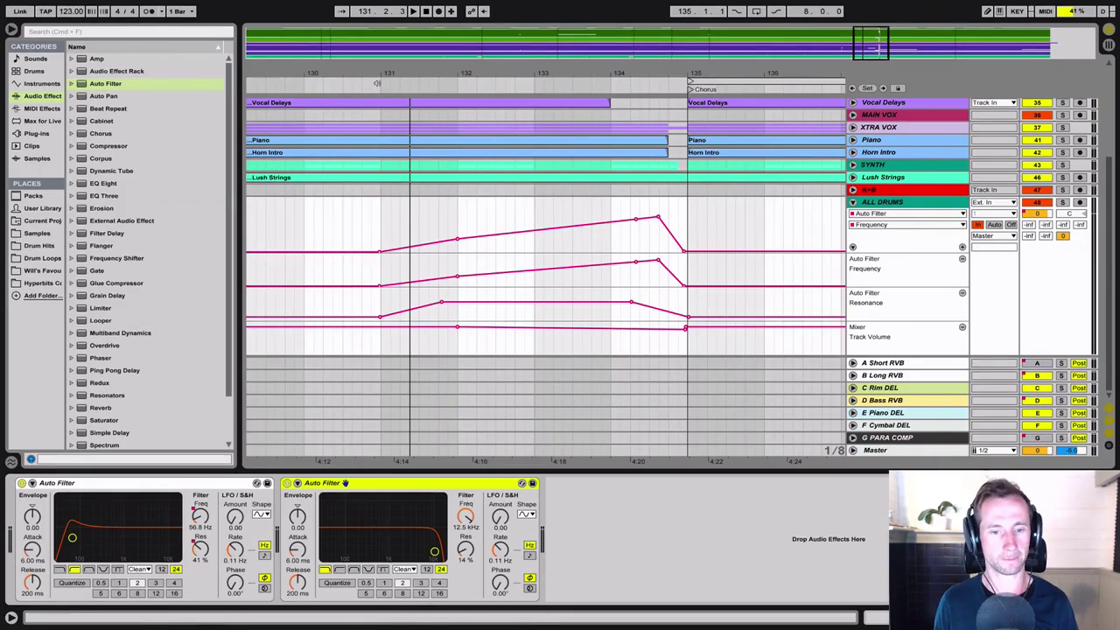
Lower the second Auto Filter's frequency to 6.58 kHz while playing from bar 130, and show its frequency automation in a new lane
left_click(317, 84)
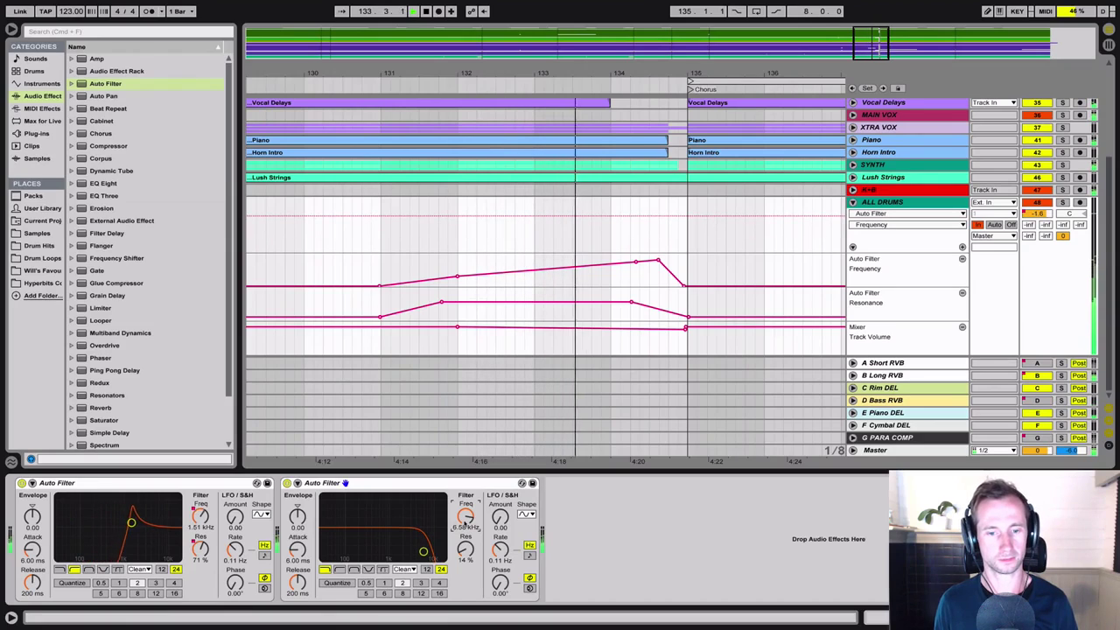
right_click(463, 518)
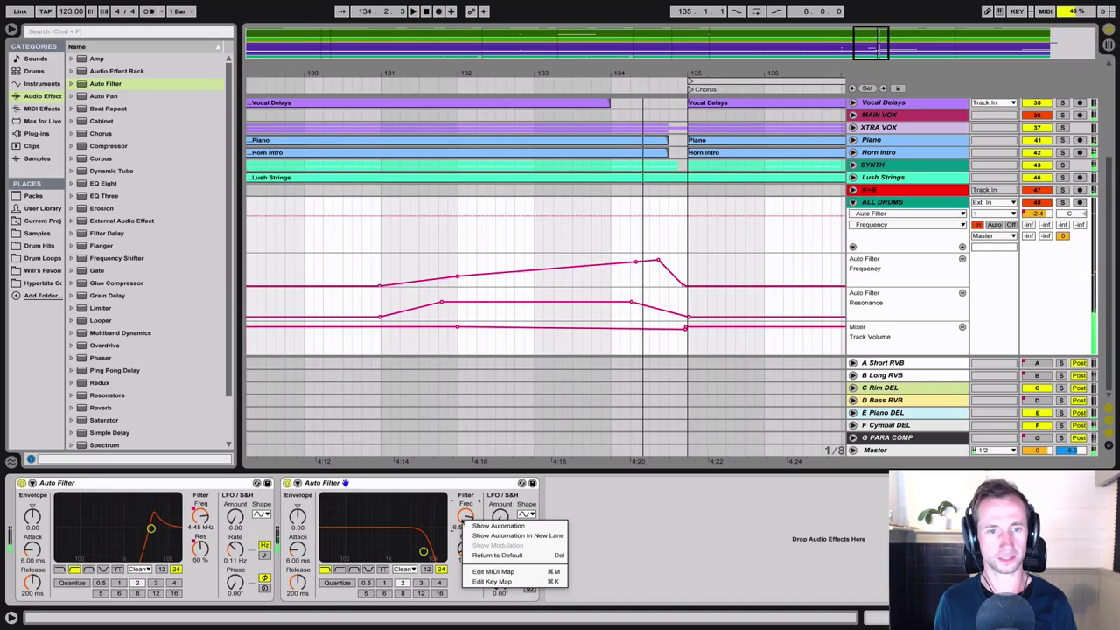
left_click(482, 535)
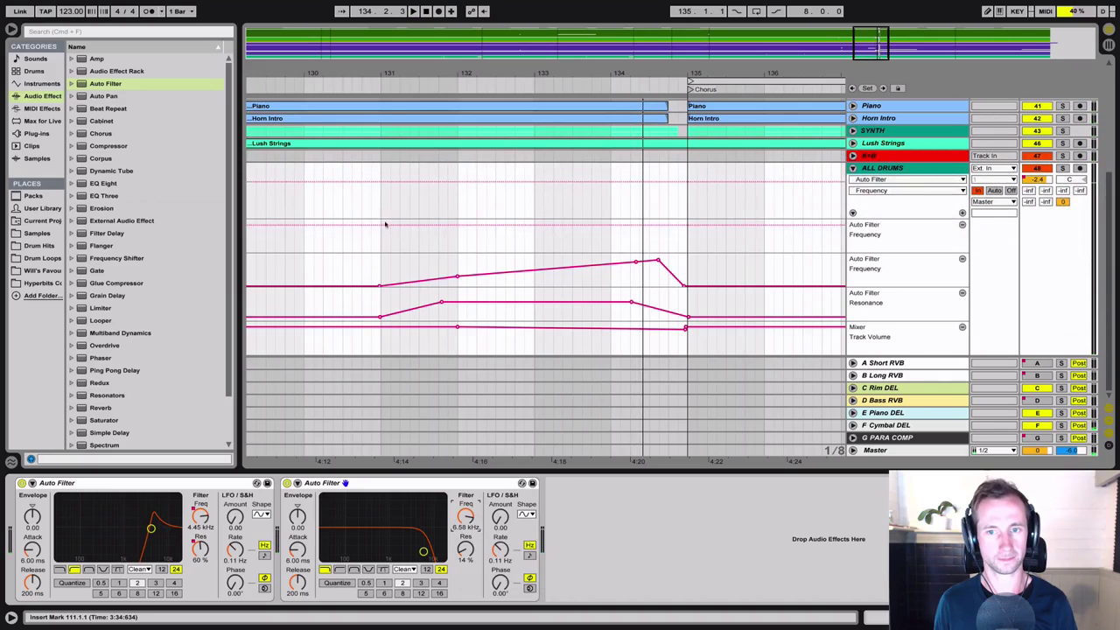
Automate the second Auto Filter's frequency to dip to 6.58 kHz between bars 131 and 135, with 19.9 kHz outside that section
left_click(380, 181)
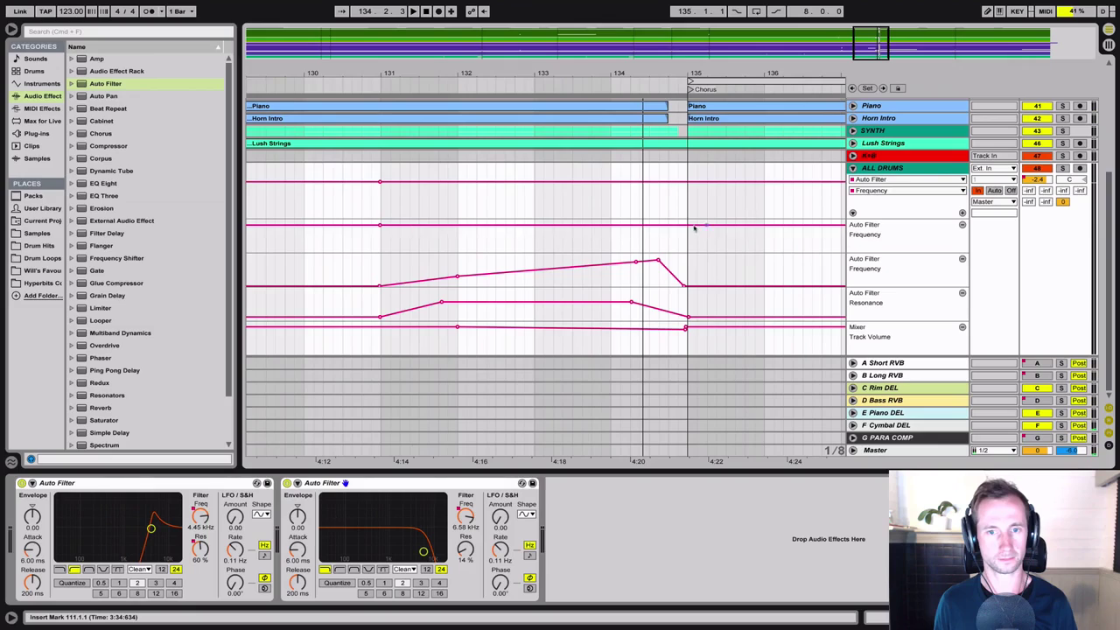
left_click(687, 226)
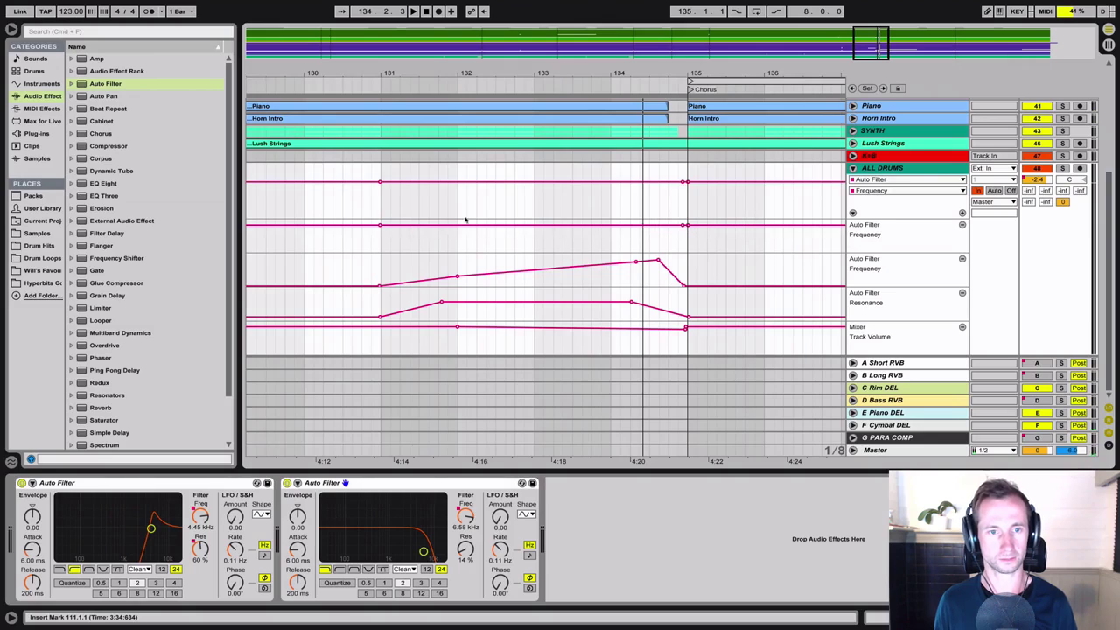
left_click_drag(383, 225, 383, 220)
left_click_drag(688, 226, 687, 220)
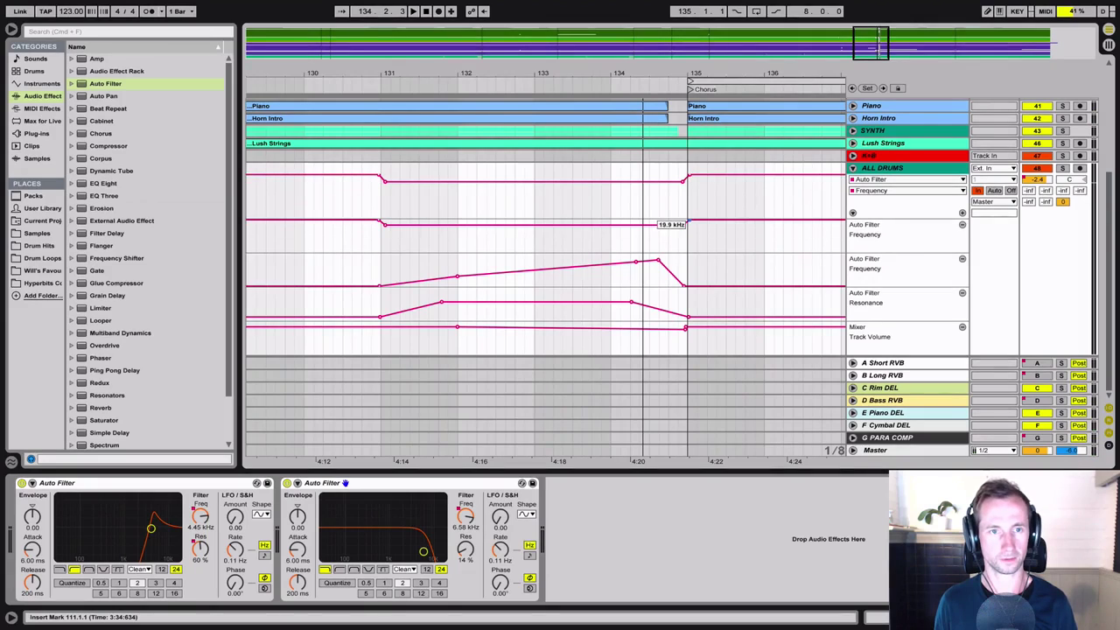
Play the break and reshape the second filter's frequency automation so it falls gradually from bar 131 to bar 133
left_click(339, 83)
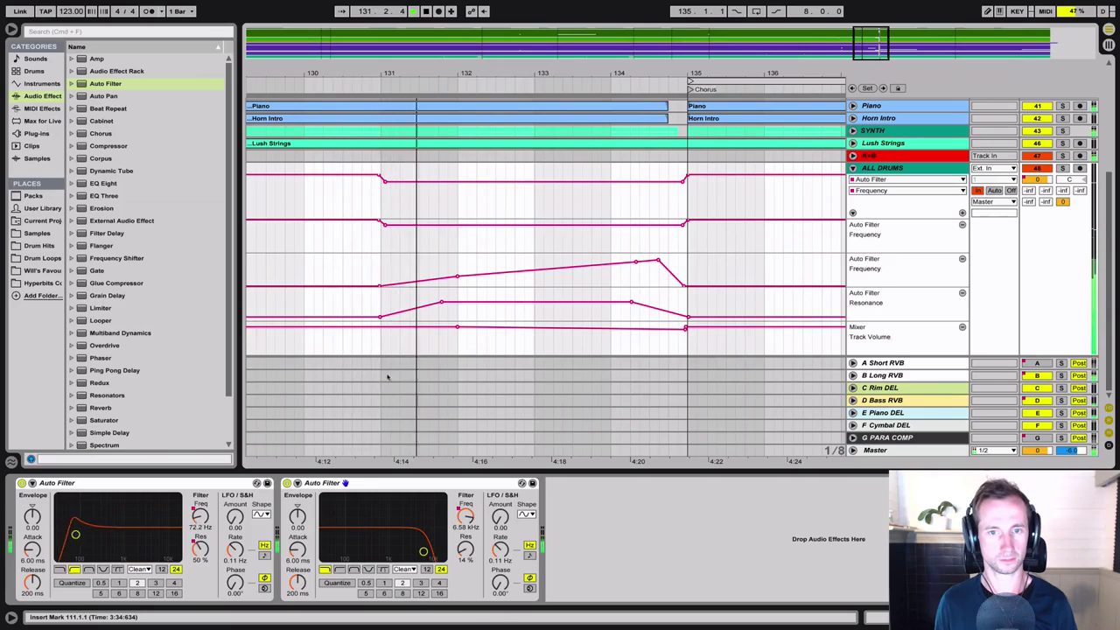
left_click(533, 225)
left_click(383, 225)
left_click(383, 181)
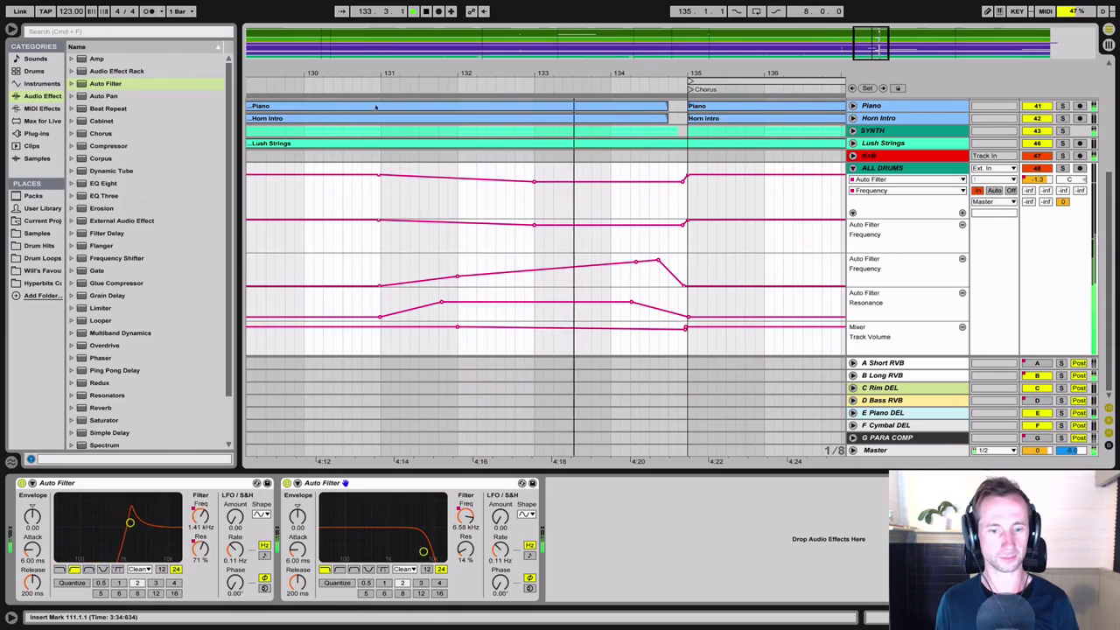
Play the transition from just before bar 131 into the Chorus and set the second Auto Filter's resonance to 0.0%
left_click(359, 85)
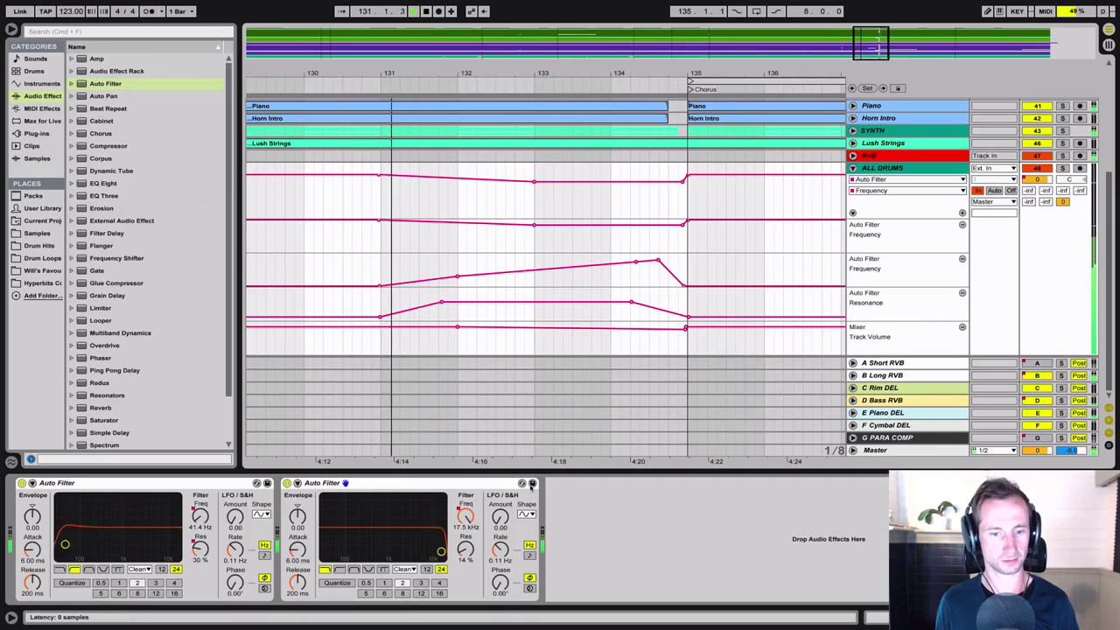
left_click_drag(471, 555, 471, 573)
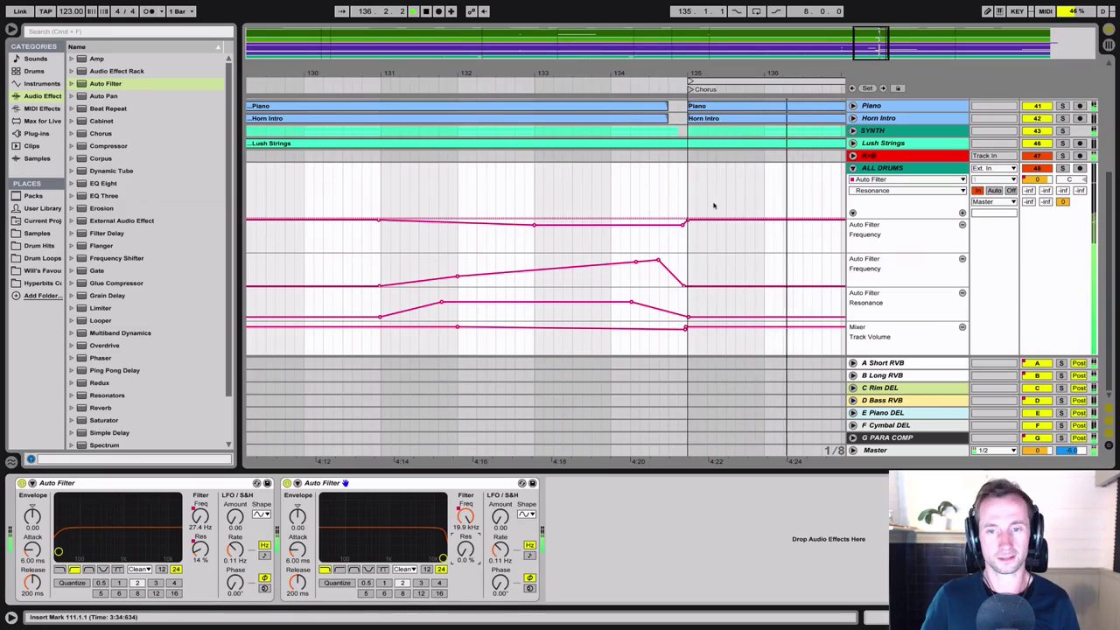
key("space")
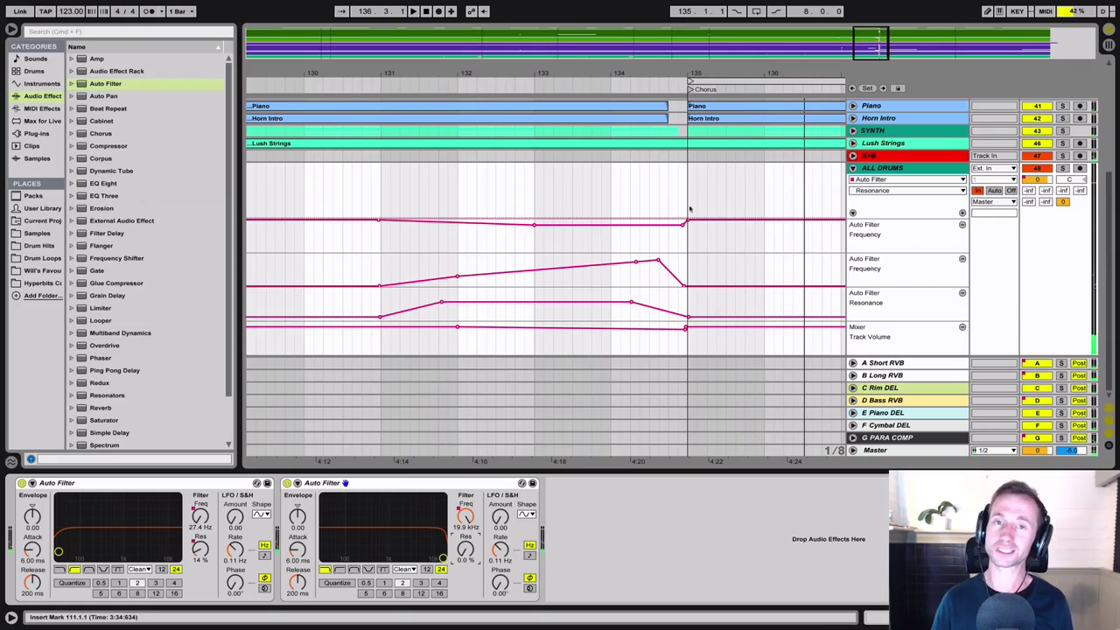